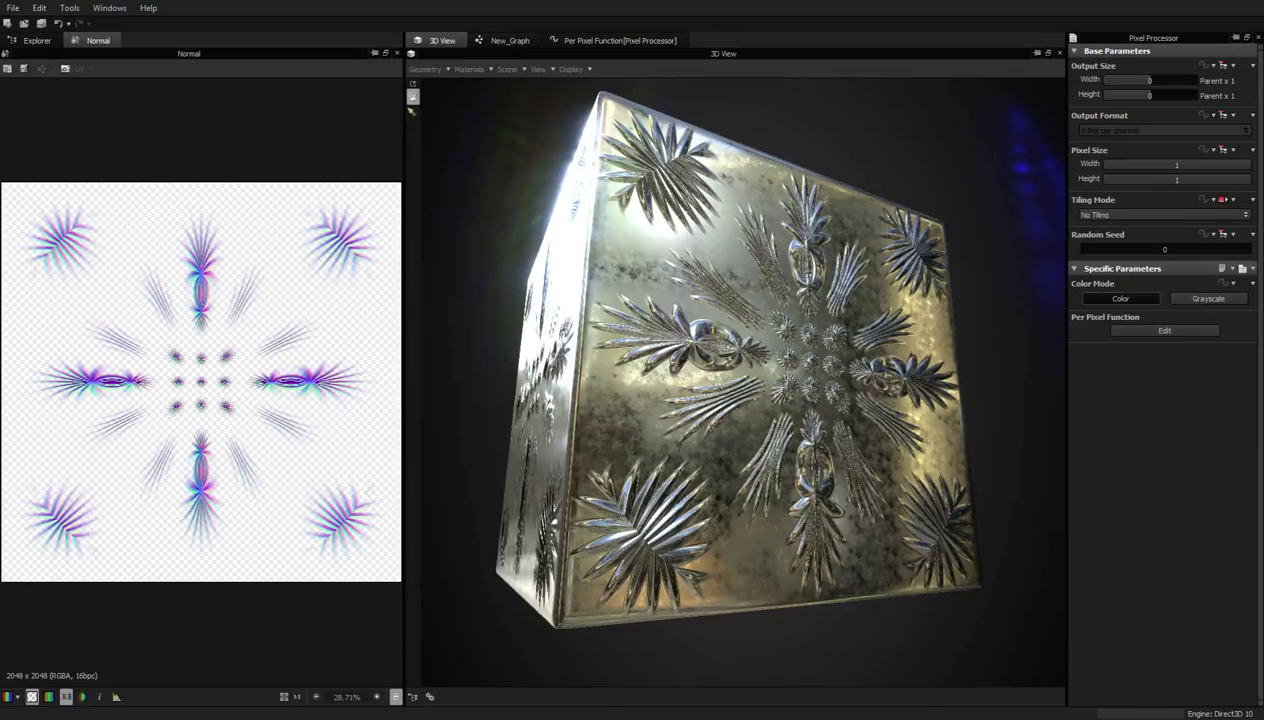
Dock the 3D View above the Normal 2D preview so that the graph has the main area
{"action": "left_click_drag", "start_coordinate": [840, 330], "coordinate": [776, 340]}
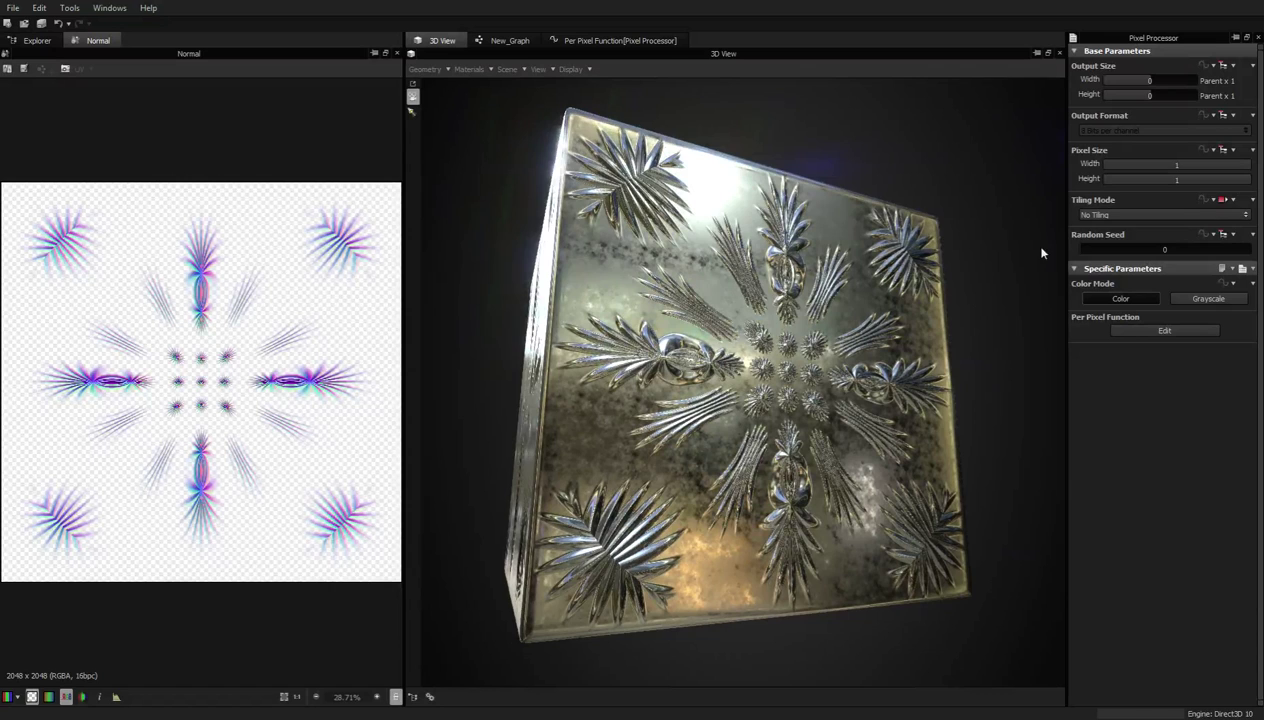
{"action": "left_click_drag", "start_coordinate": [901, 346], "coordinate": [893, 352]}
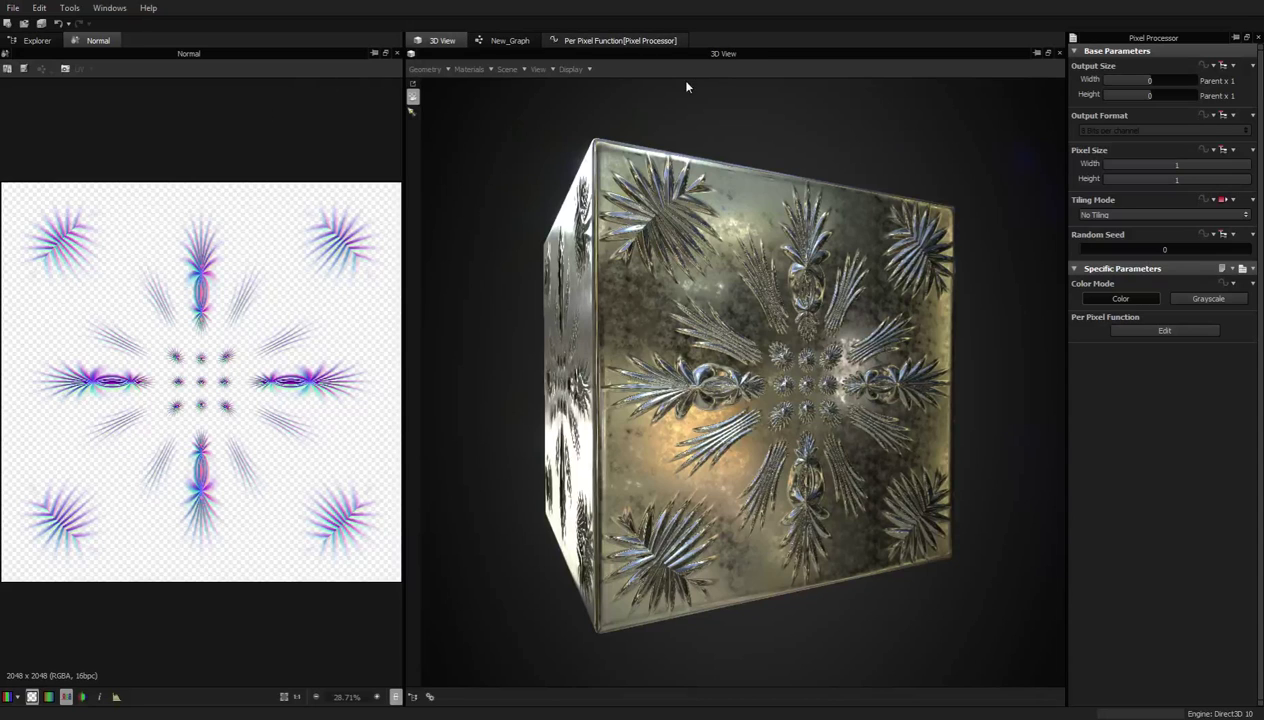
{"action": "left_click_drag", "start_coordinate": [694, 52], "coordinate": [264, 370]}
{"action": "middle_click_drag", "start_coordinate": [684, 345], "coordinate": [744, 389]}
{"action": "scroll", "coordinate": [744, 389], "scroll_direction": "up", "scroll_amount": 1}
{"action": "scroll", "coordinate": [760, 395], "scroll_direction": "down", "scroll_amount": 1}
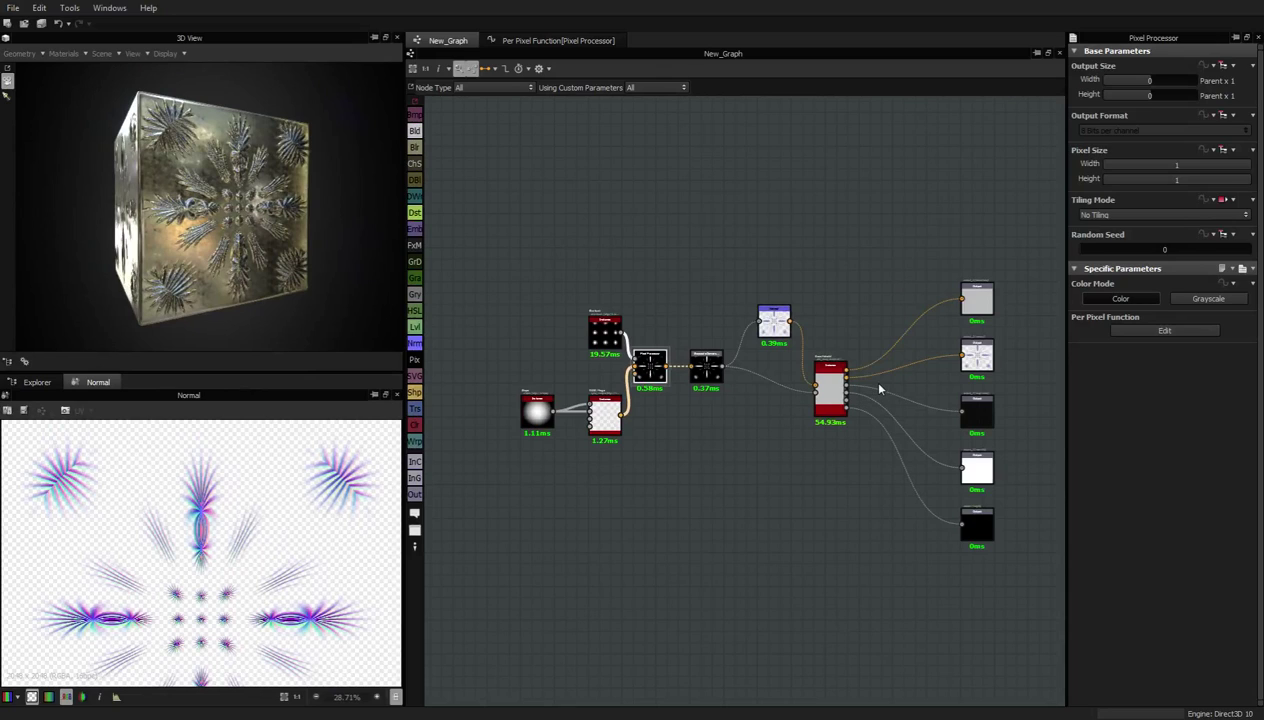
Examine the graph's input side: the Starburst, Shape and RGBA Merge nodes feeding the Pixel Processor
{"action": "scroll", "coordinate": [736, 346], "scroll_direction": "up", "scroll_amount": 5}
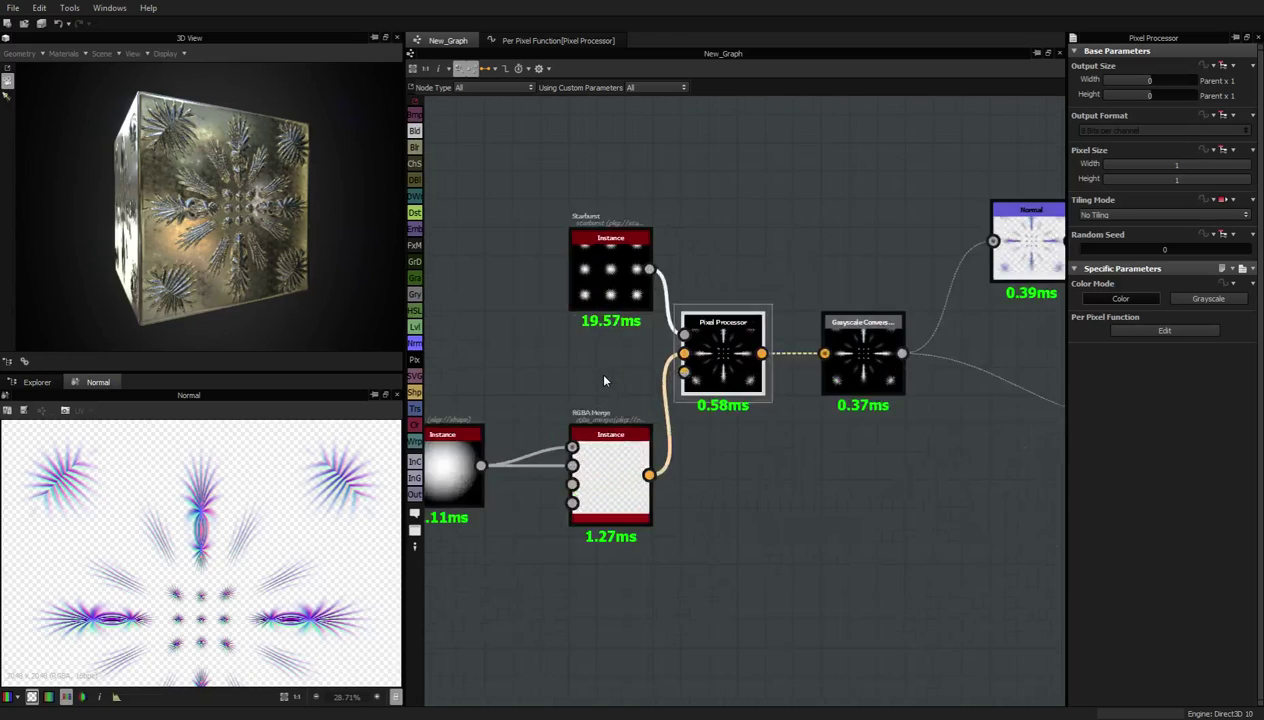
{"action": "scroll", "coordinate": [770, 322], "scroll_direction": "down", "scroll_amount": 8}
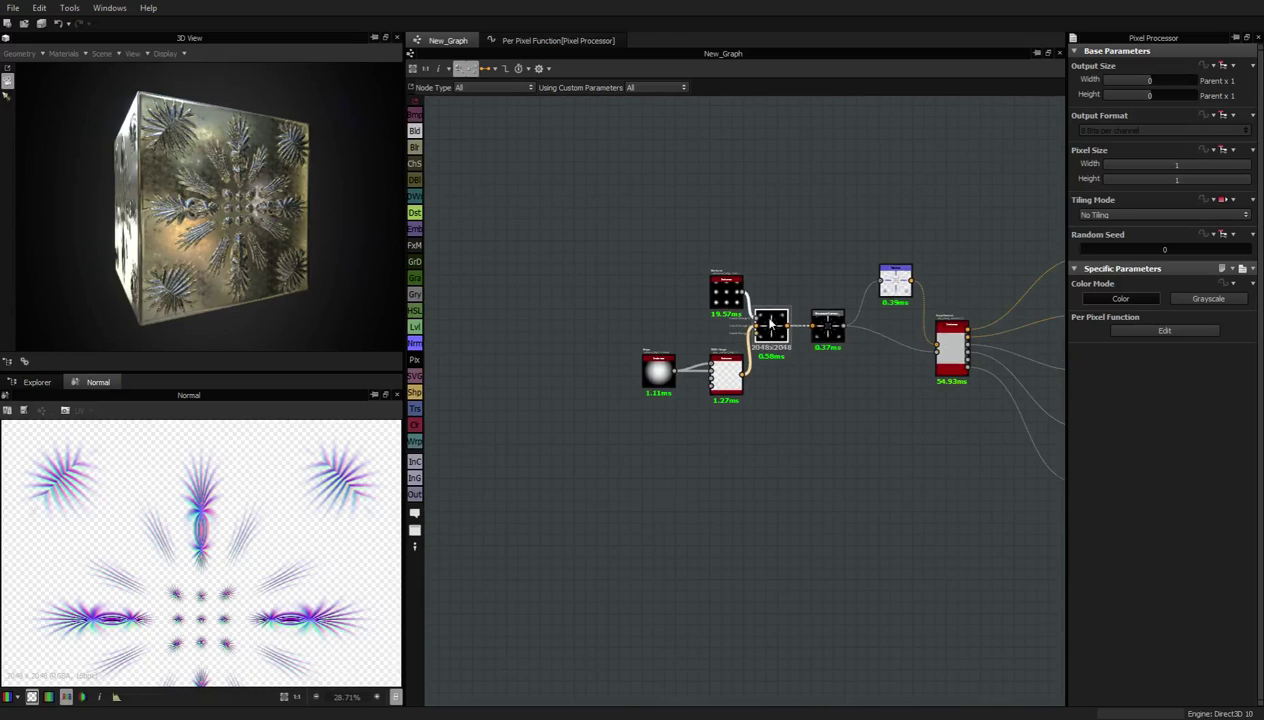
{"action": "scroll", "coordinate": [613, 364], "scroll_direction": "up", "scroll_amount": 6}
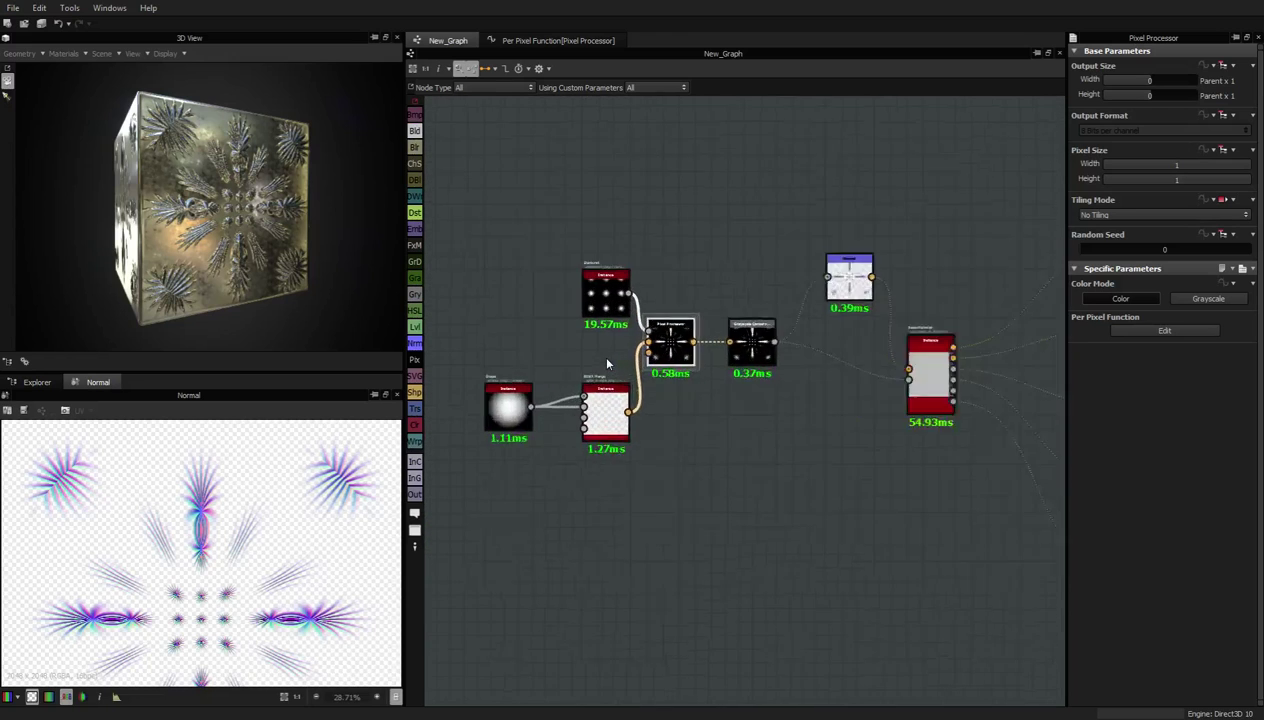
{"action": "scroll", "coordinate": [620, 340], "scroll_direction": "down", "scroll_amount": 1}
{"action": "middle_click_drag", "start_coordinate": [591, 313], "coordinate": [632, 405]}
{"action": "scroll", "coordinate": [638, 330], "scroll_direction": "up", "scroll_amount": 4}
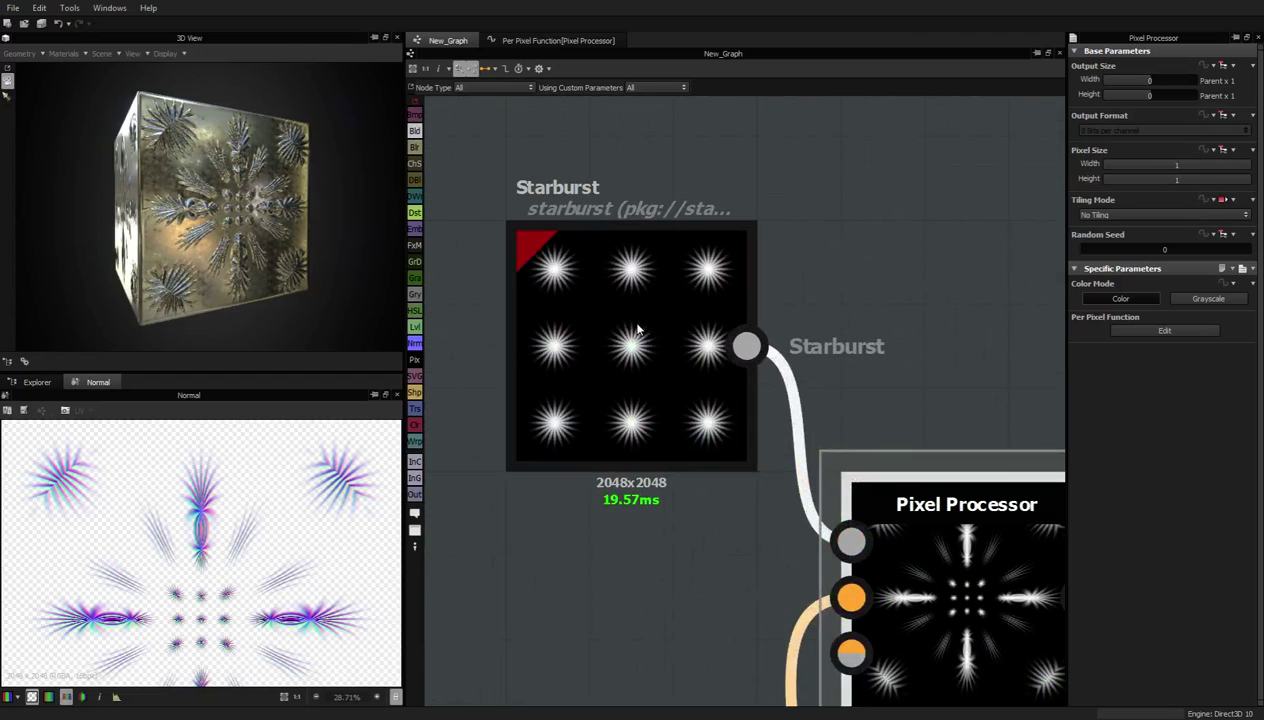
{"action": "scroll", "coordinate": [635, 274], "scroll_direction": "down", "scroll_amount": 2}
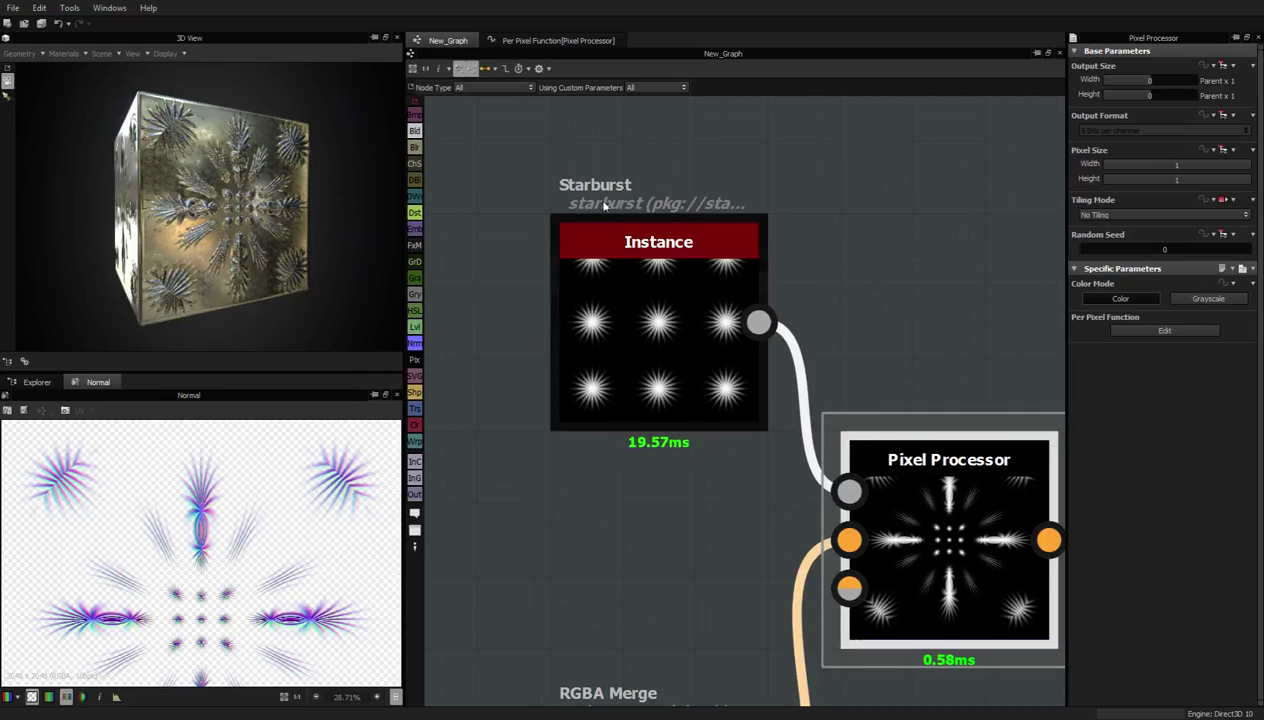
{"action": "scroll", "coordinate": [700, 400], "scroll_direction": "down", "scroll_amount": 3}
{"action": "middle_click_drag", "start_coordinate": [590, 594], "coordinate": [586, 384]}
{"action": "scroll", "coordinate": [586, 384], "scroll_direction": "up", "scroll_amount": 2}
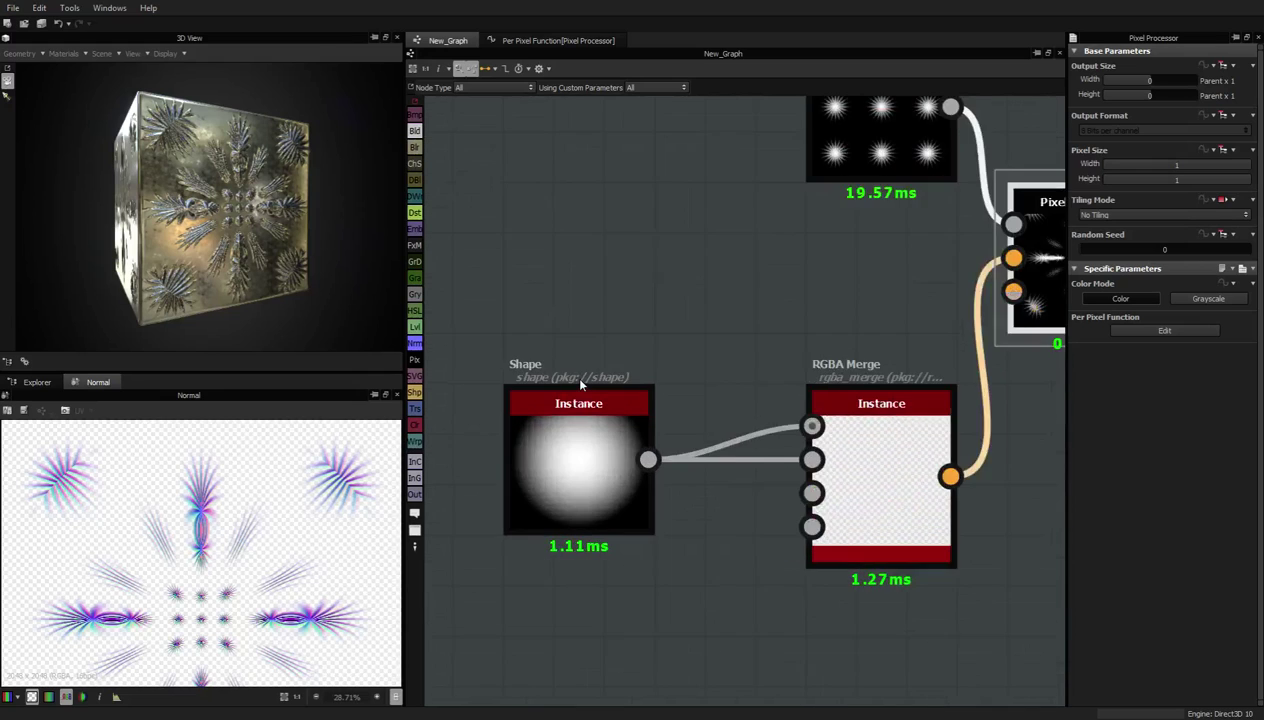
Preview the RGBA Merge node's output in the 2D view with the alpha transparency display turned off
{"action": "left_click", "coordinate": [940, 480]}
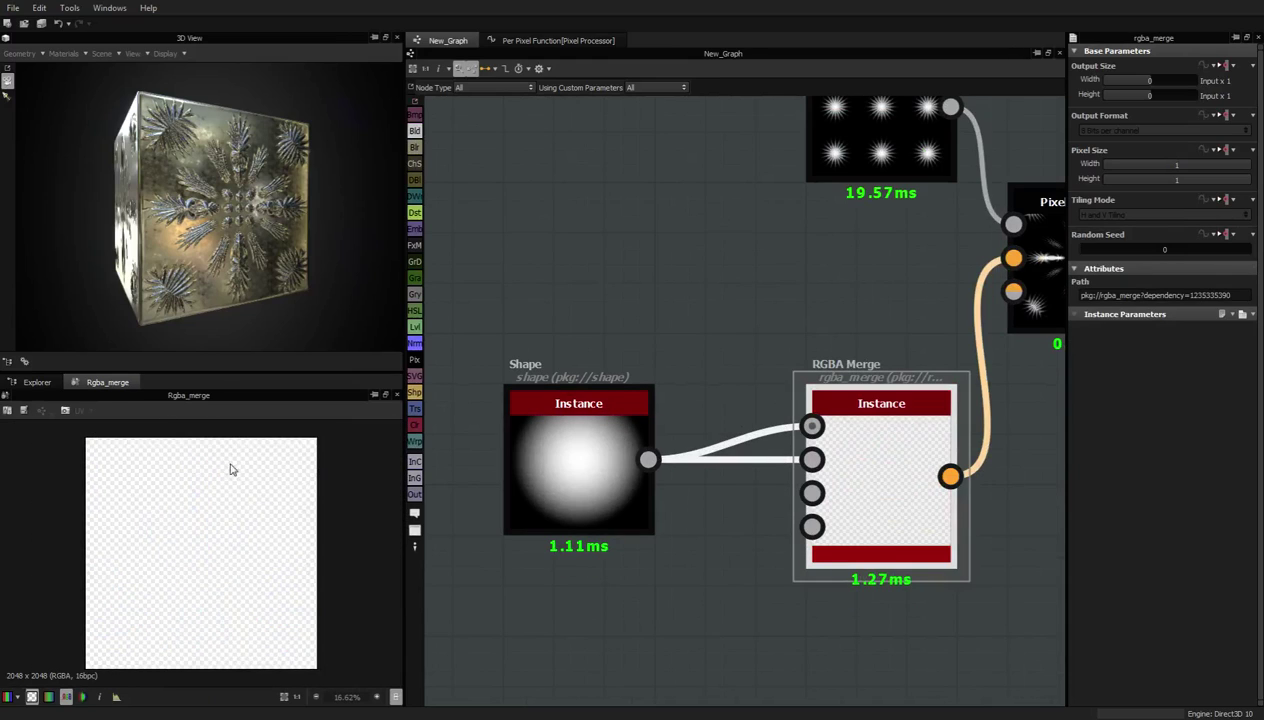
{"action": "left_click", "coordinate": [32, 697]}
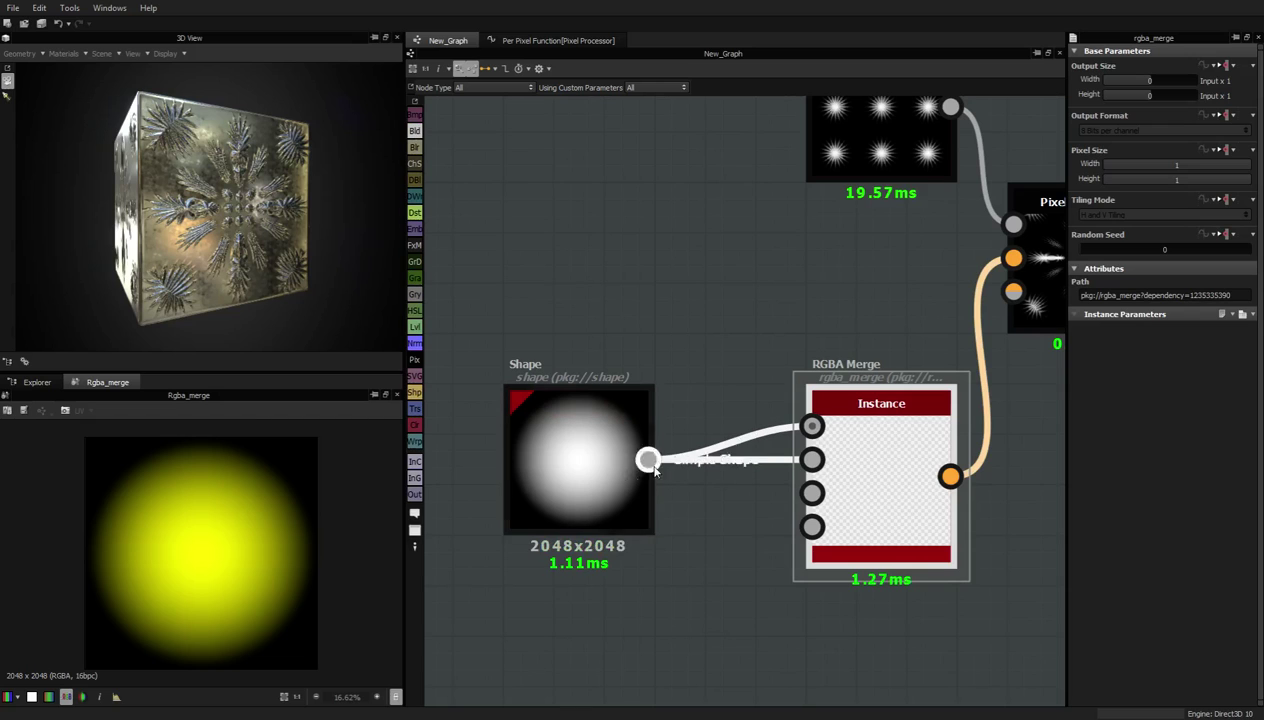
{"action": "middle_click_drag", "start_coordinate": [896, 303], "coordinate": [635, 378]}
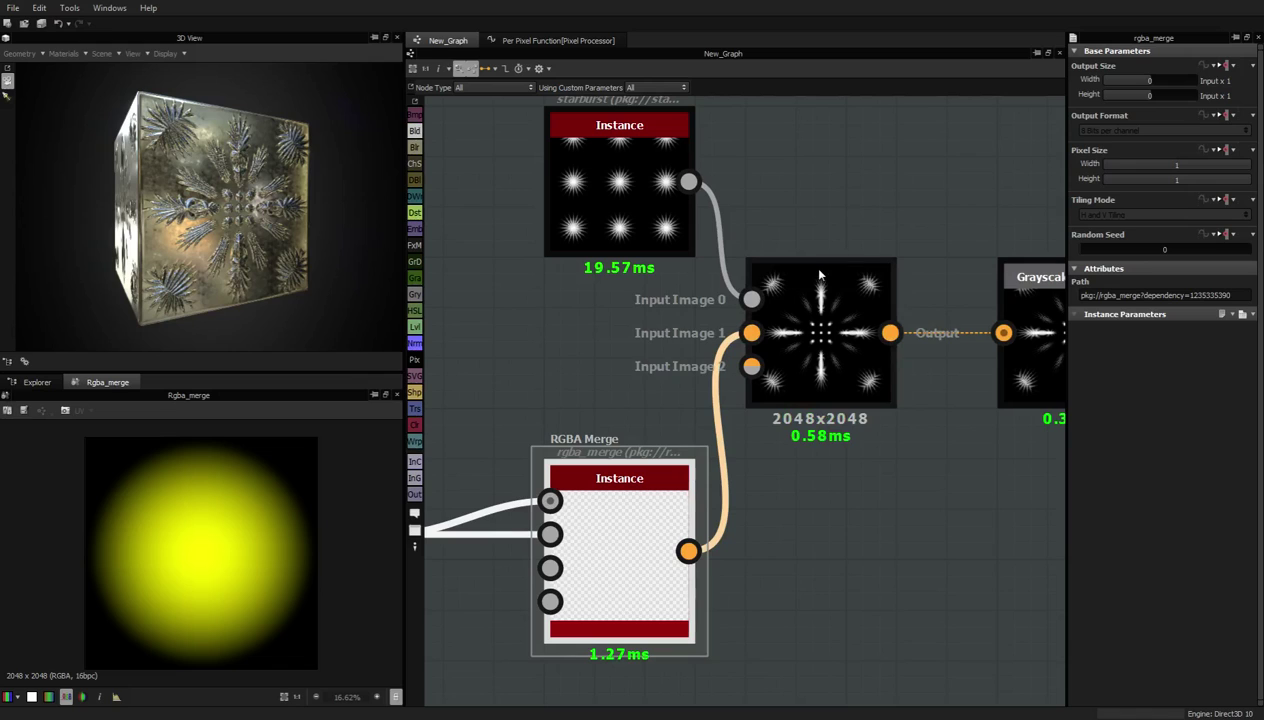
Examine the nodes downstream of the Pixel Processor: Grayscale Conversion, Normal, Base Material and the outputs, plus the rendered cube
{"action": "middle_click_drag", "start_coordinate": [996, 357], "coordinate": [680, 352]}
{"action": "scroll", "coordinate": [755, 344], "scroll_direction": "down", "scroll_amount": 2}
{"action": "scroll", "coordinate": [832, 338], "scroll_direction": "up", "scroll_amount": 1}
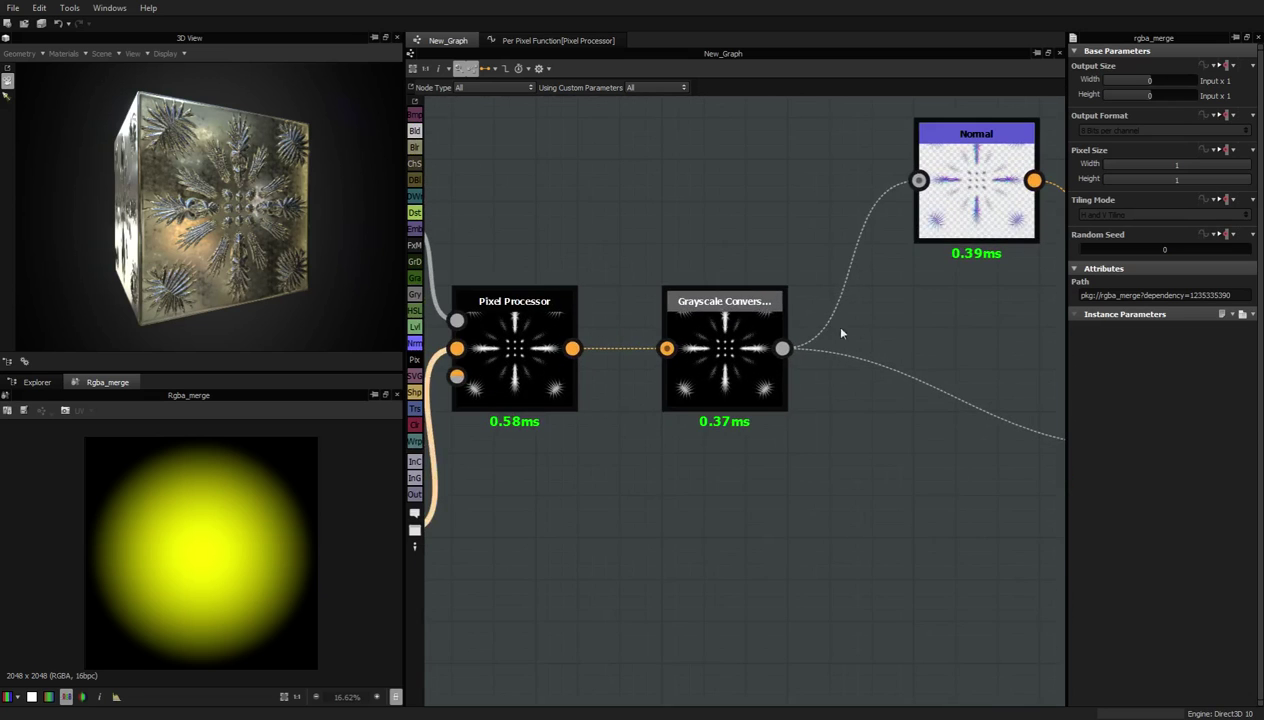
{"action": "middle_click_drag", "start_coordinate": [1011, 330], "coordinate": [891, 324]}
{"action": "scroll", "coordinate": [900, 322], "scroll_direction": "down", "scroll_amount": 1}
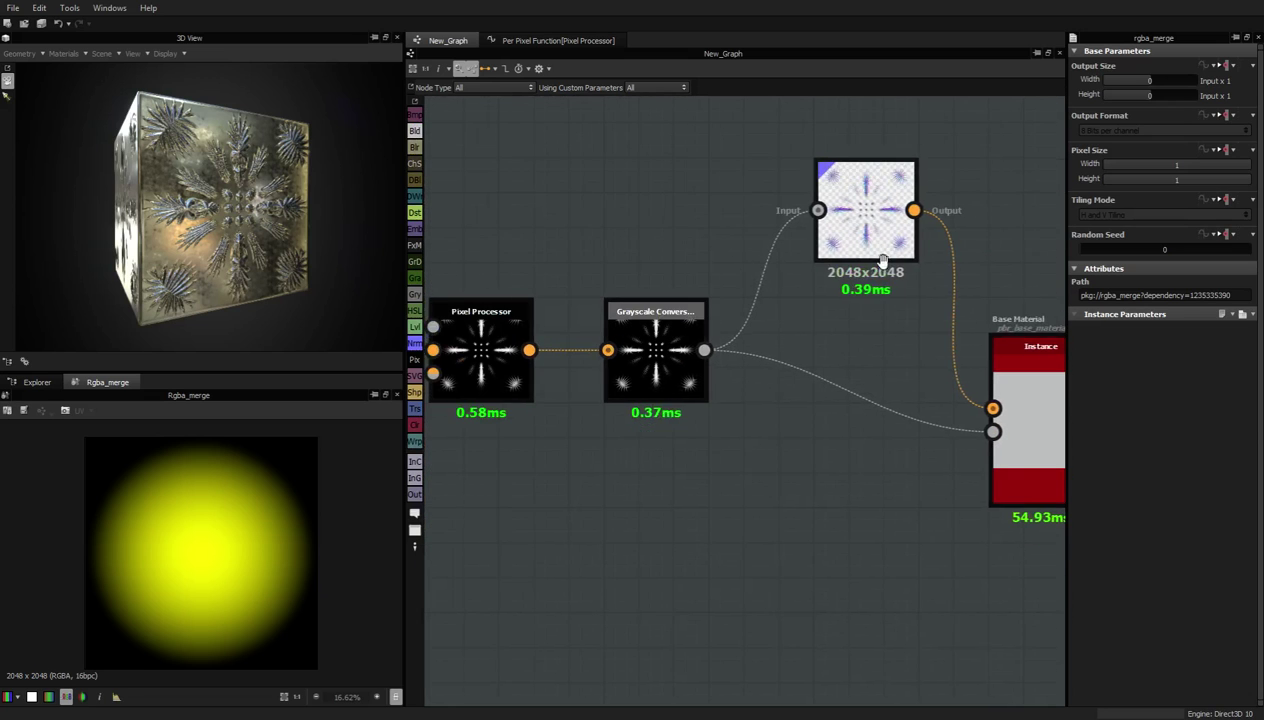
{"action": "middle_click_drag", "start_coordinate": [866, 225], "coordinate": [555, 215]}
{"action": "left_click", "coordinate": [722, 429]}
{"action": "middle_click_drag", "start_coordinate": [929, 376], "coordinate": [705, 361]}
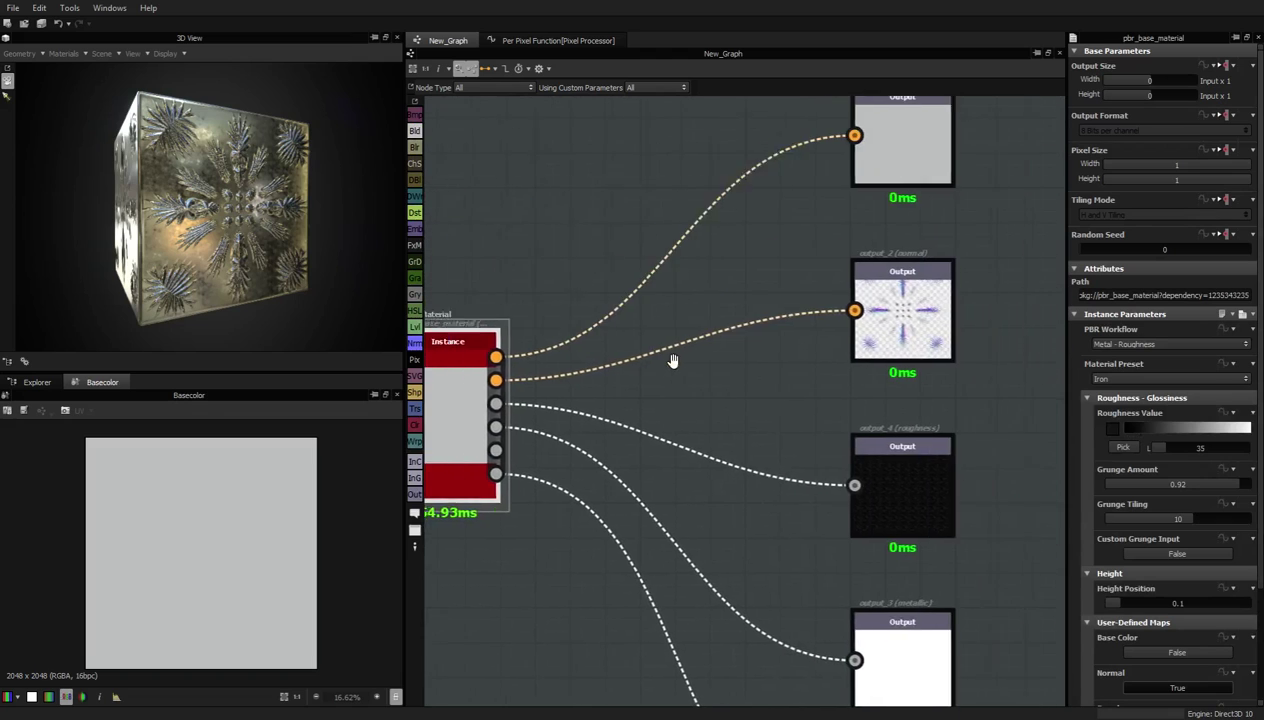
{"action": "scroll", "coordinate": [600, 350], "scroll_direction": "down", "scroll_amount": 2}
{"action": "scroll", "coordinate": [197, 200], "scroll_direction": "up", "scroll_amount": 3}
{"action": "left_click_drag", "start_coordinate": [197, 200], "coordinate": [227, 214]}
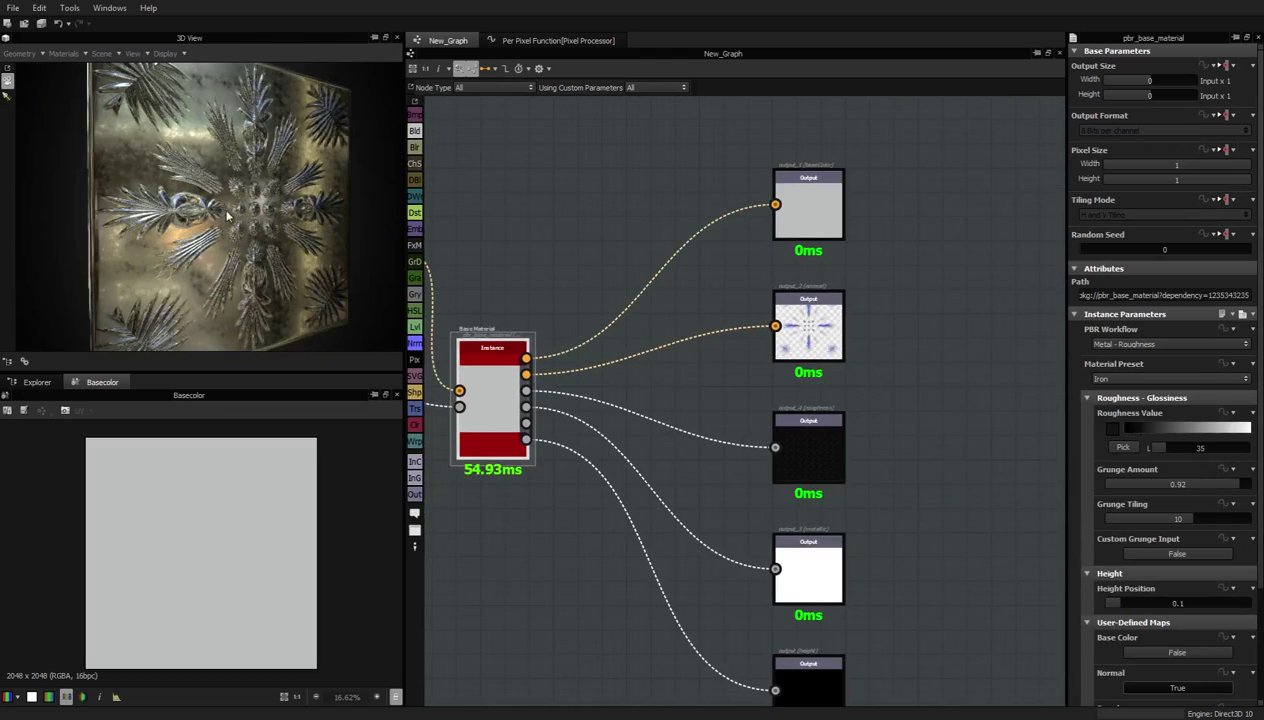
{"action": "scroll", "coordinate": [229, 232], "scroll_direction": "down", "scroll_amount": 2}
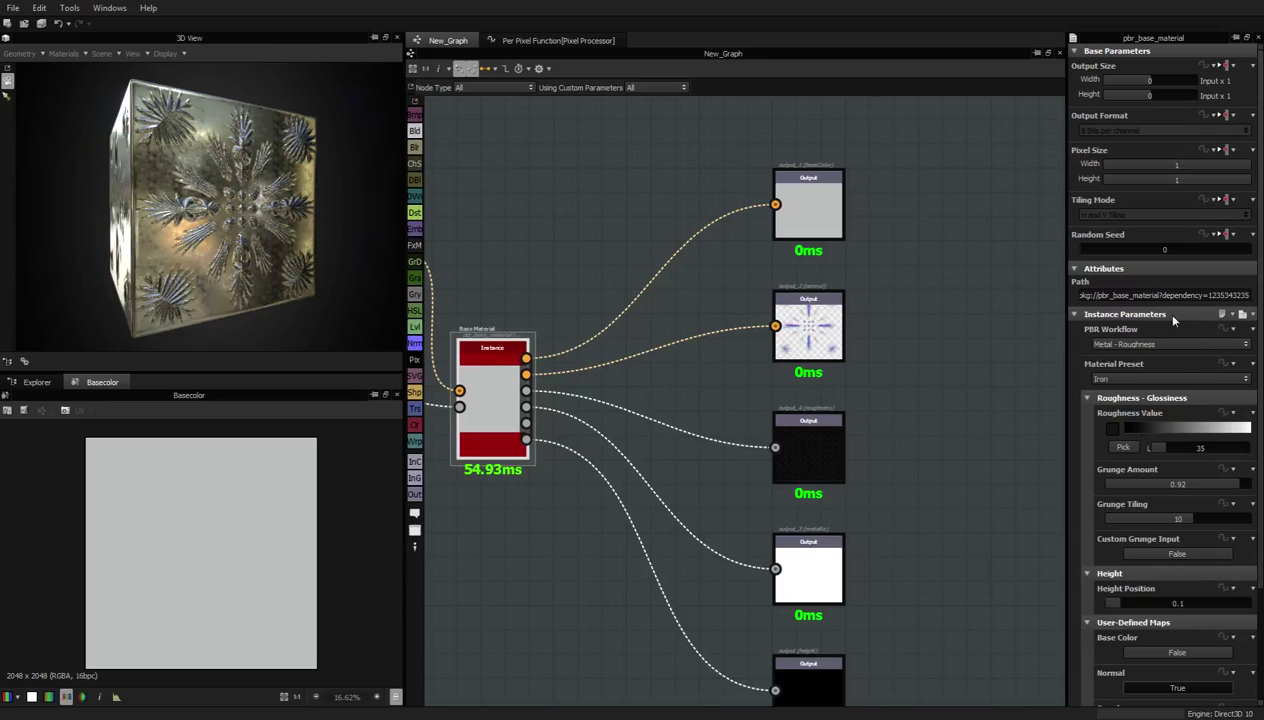
{"action": "left_click", "coordinate": [930, 316]}
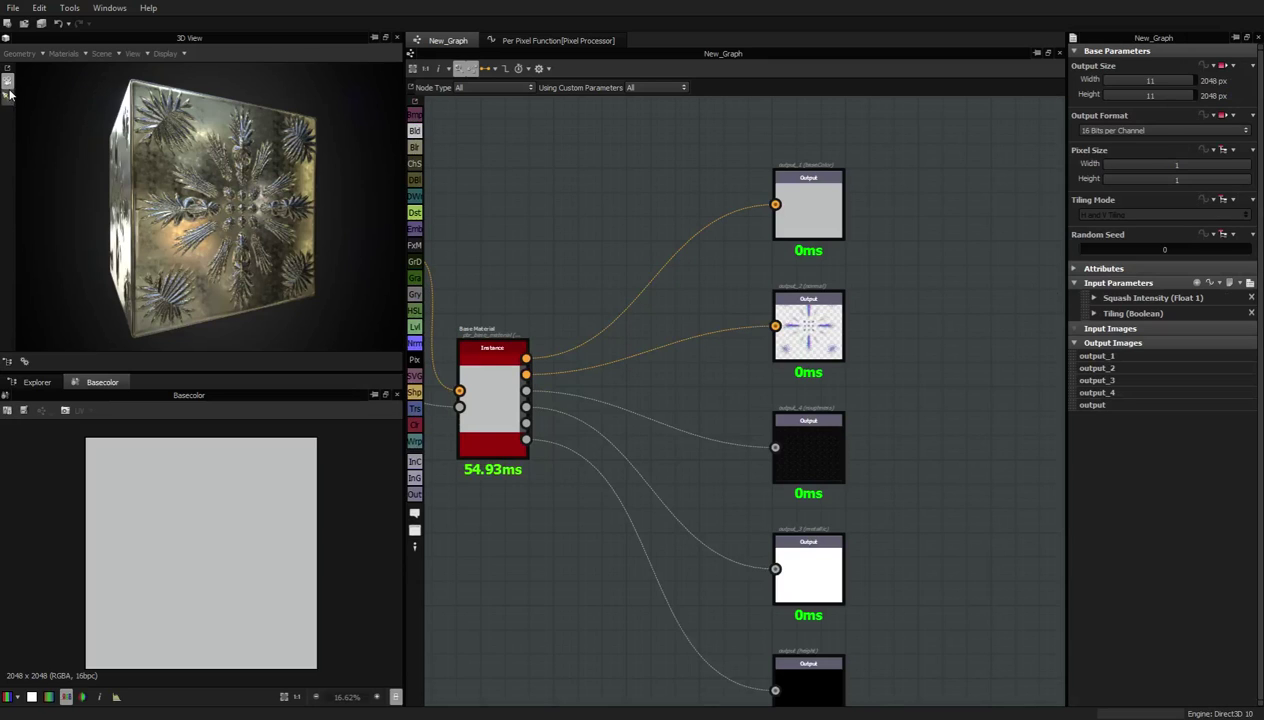
Create a graph named SquashNodeTuto from the Empty template in the VG_skew.sbs package
{"action": "left_click", "coordinate": [38, 383]}
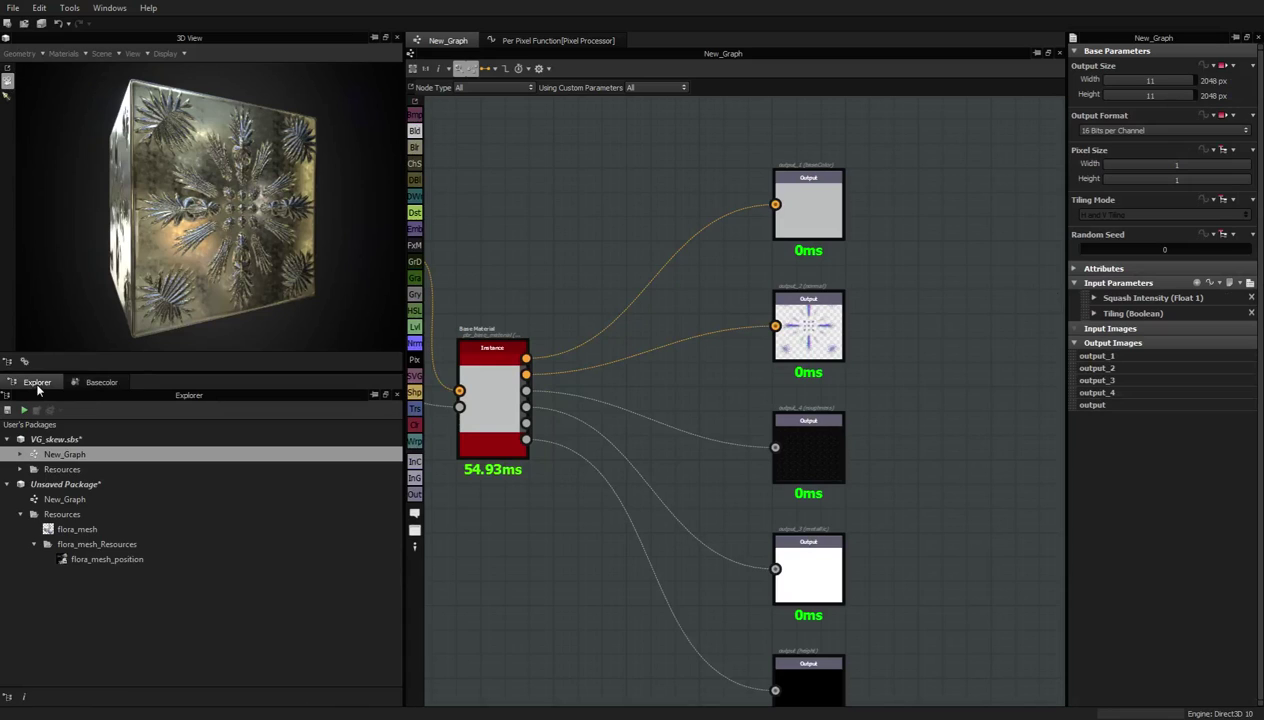
{"action": "left_click", "coordinate": [45, 441]}
{"action": "right_click", "coordinate": [45, 441]}
{"action": "mouse_move", "coordinate": [172, 449]}
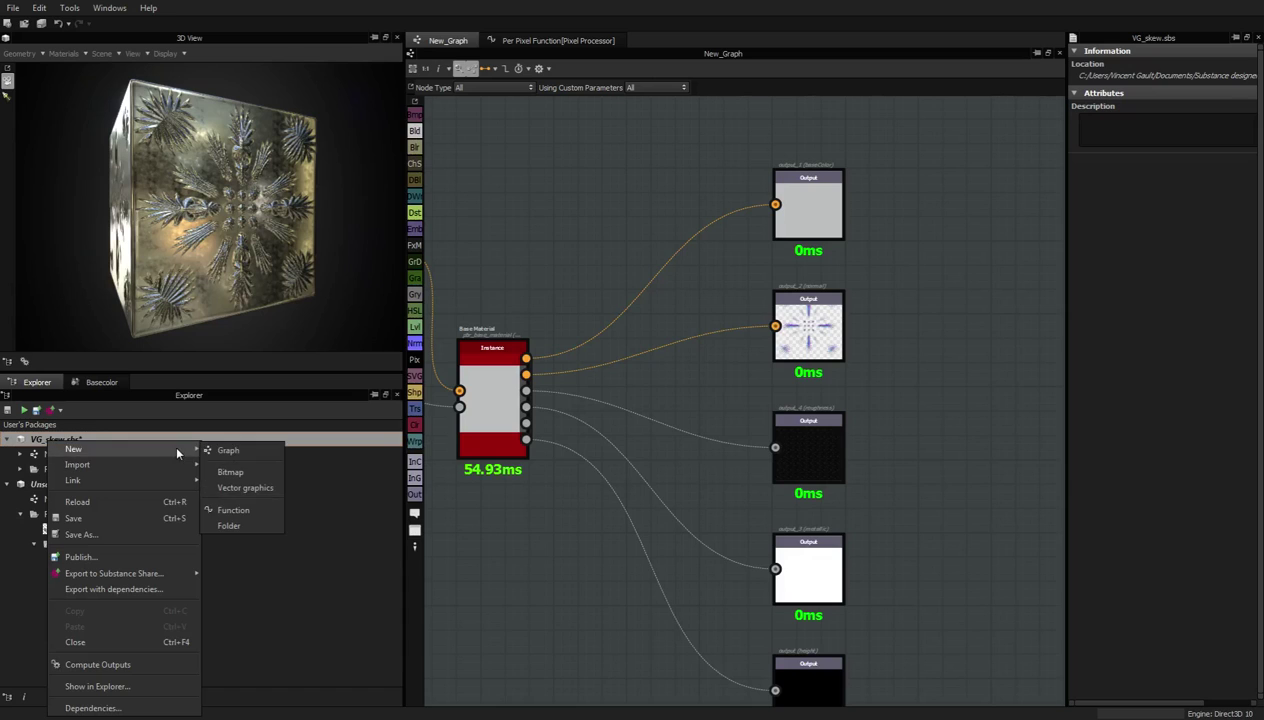
{"action": "left_click", "coordinate": [229, 451]}
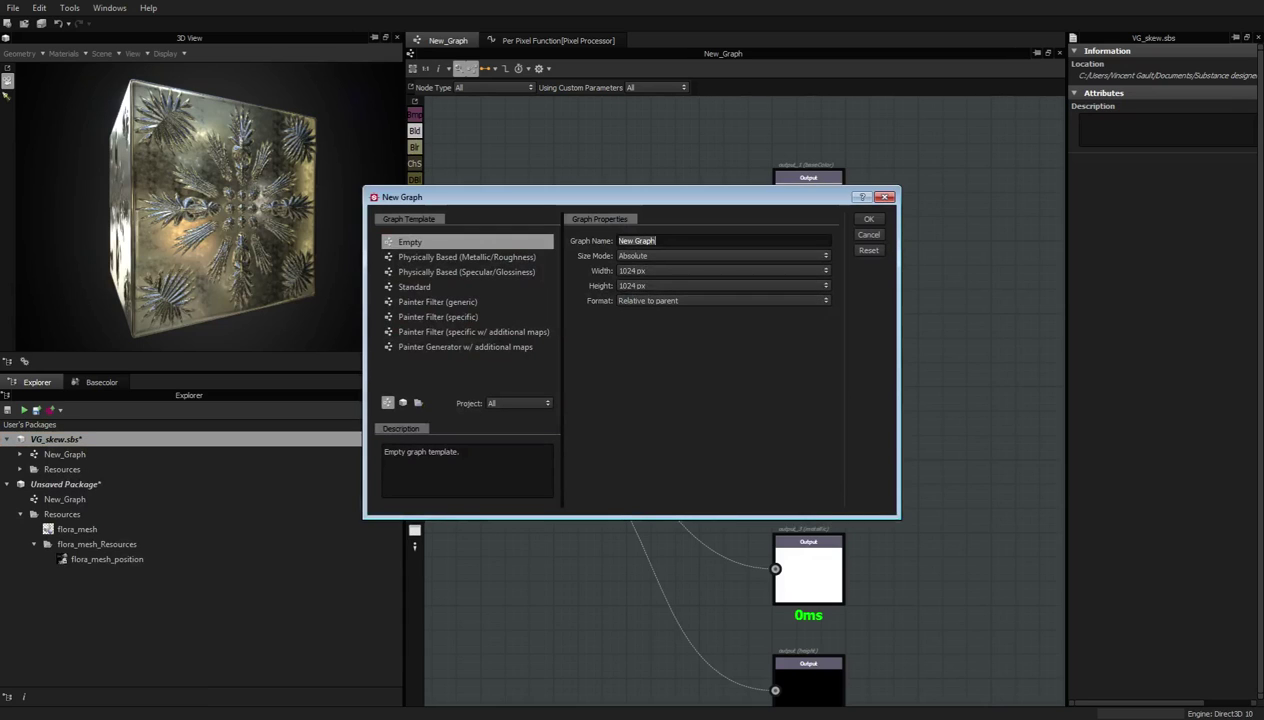
{"action": "type", "text": "ShquashNodeTuto"}
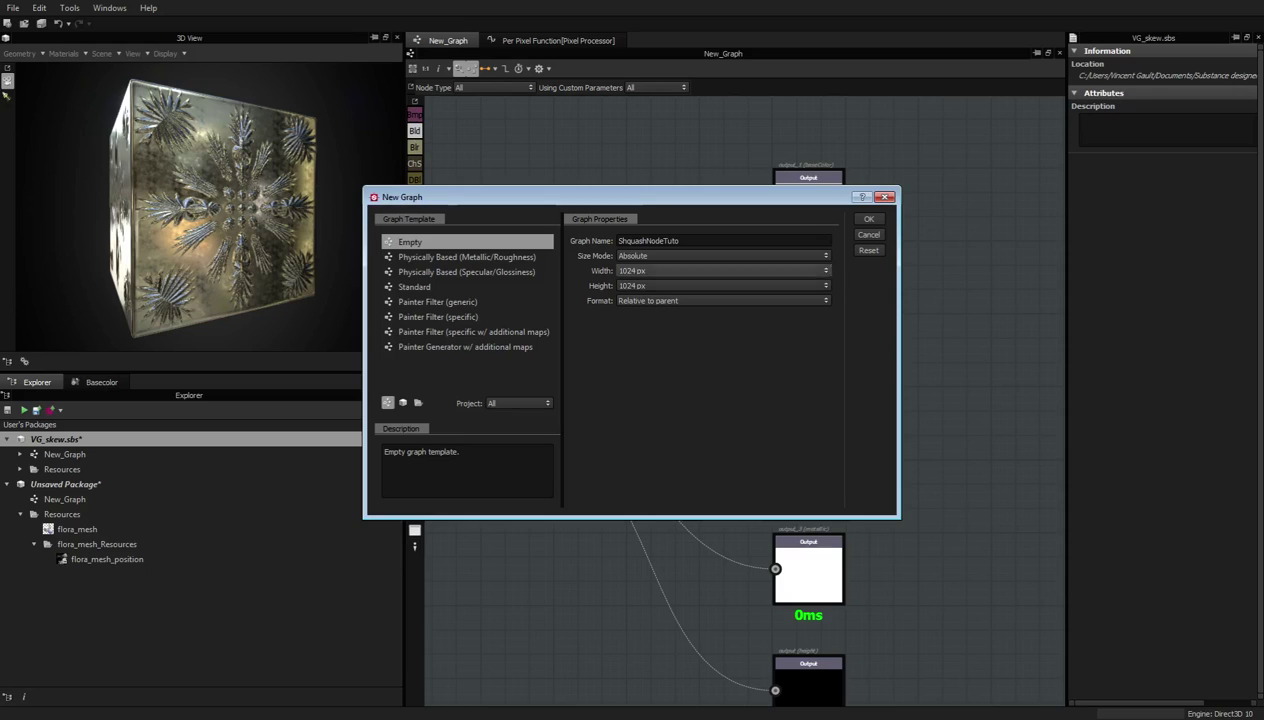
{"action": "key", "text": "BackSpace"}
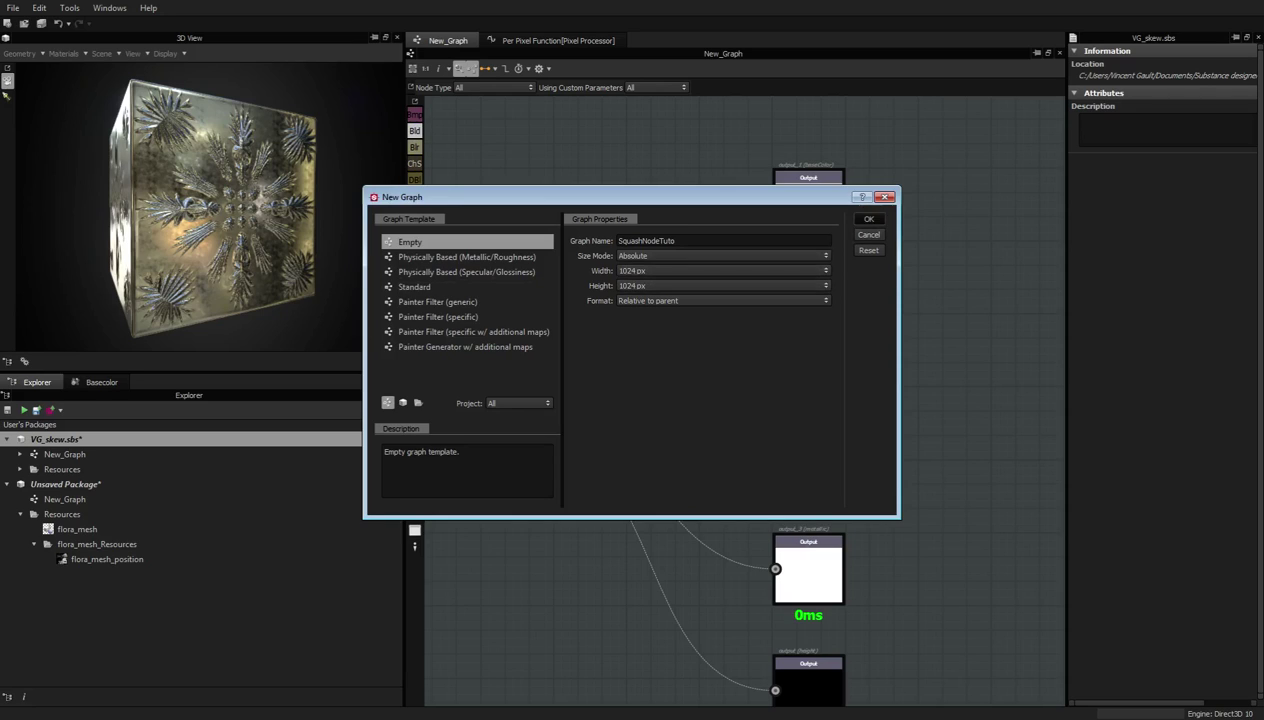
{"action": "left_click", "coordinate": [870, 220]}
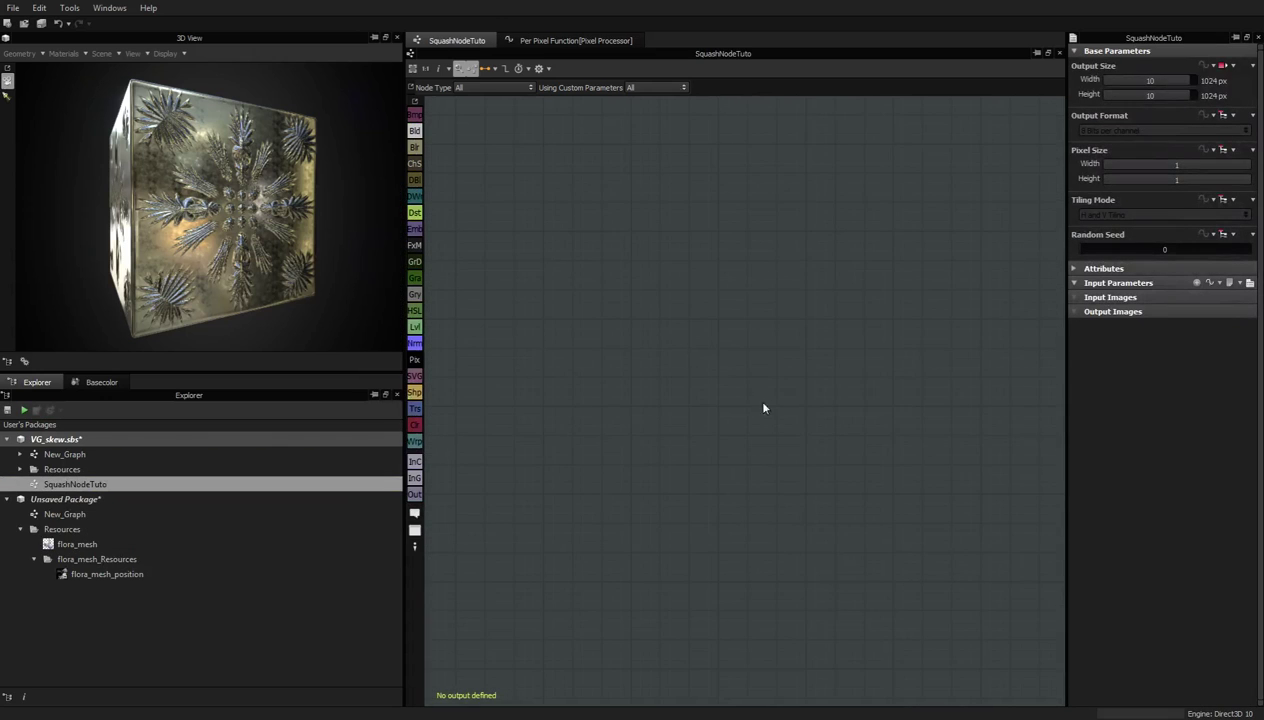
Copy the name of the SquashNodeTuto graph and remove that graph from the VG_skew.sbs package
{"action": "right_click", "coordinate": [70, 485]}
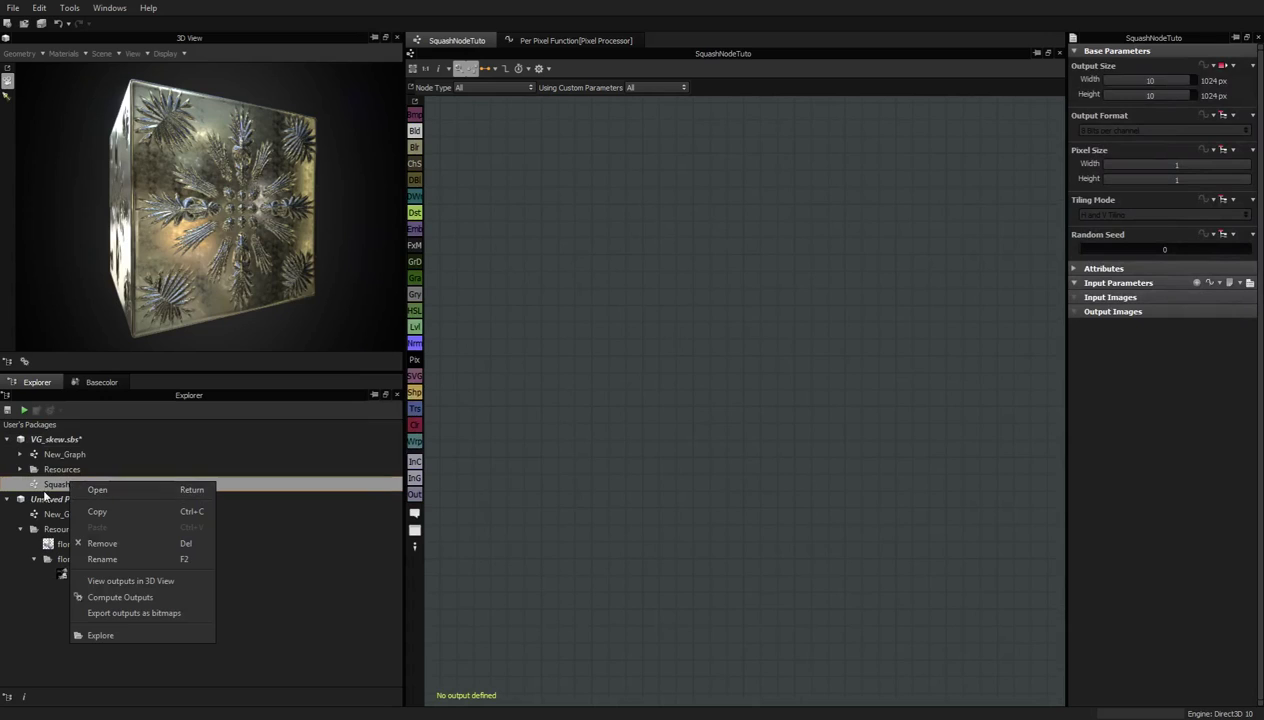
{"action": "left_click", "coordinate": [48, 486]}
{"action": "left_click", "coordinate": [48, 486]}
{"action": "key", "text": "ctrl+c"}
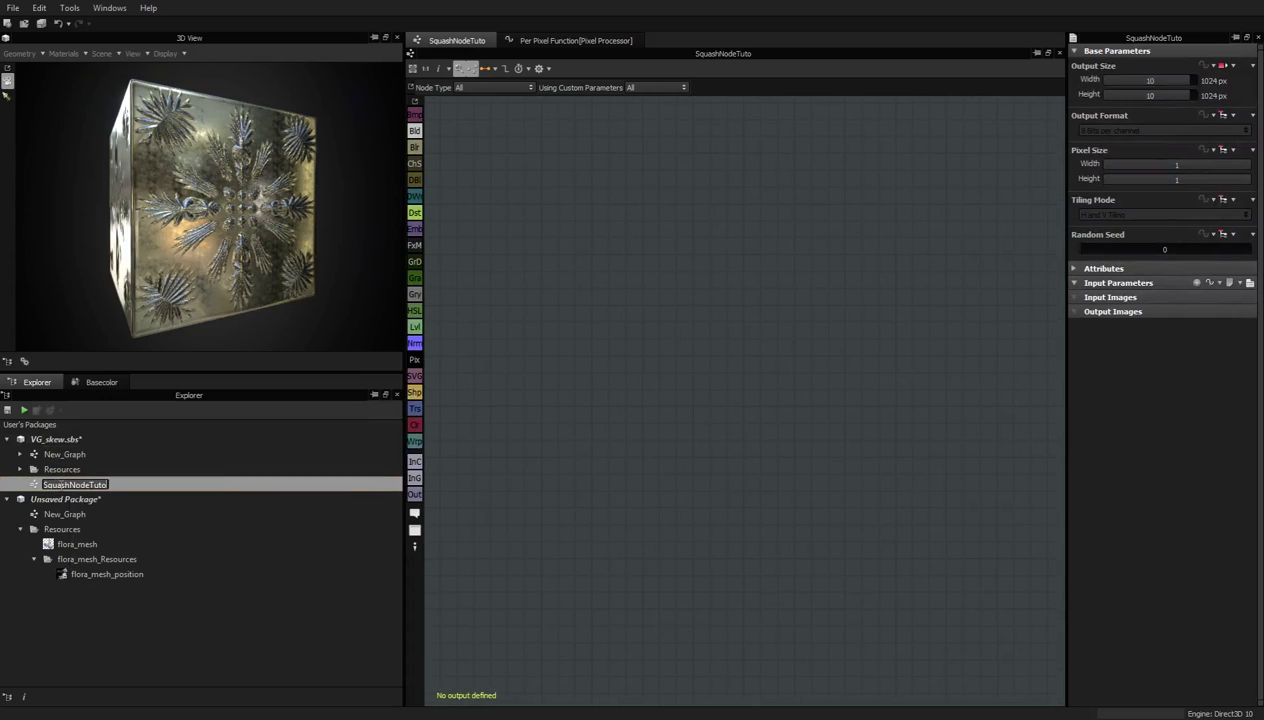
{"action": "left_click", "coordinate": [100, 469]}
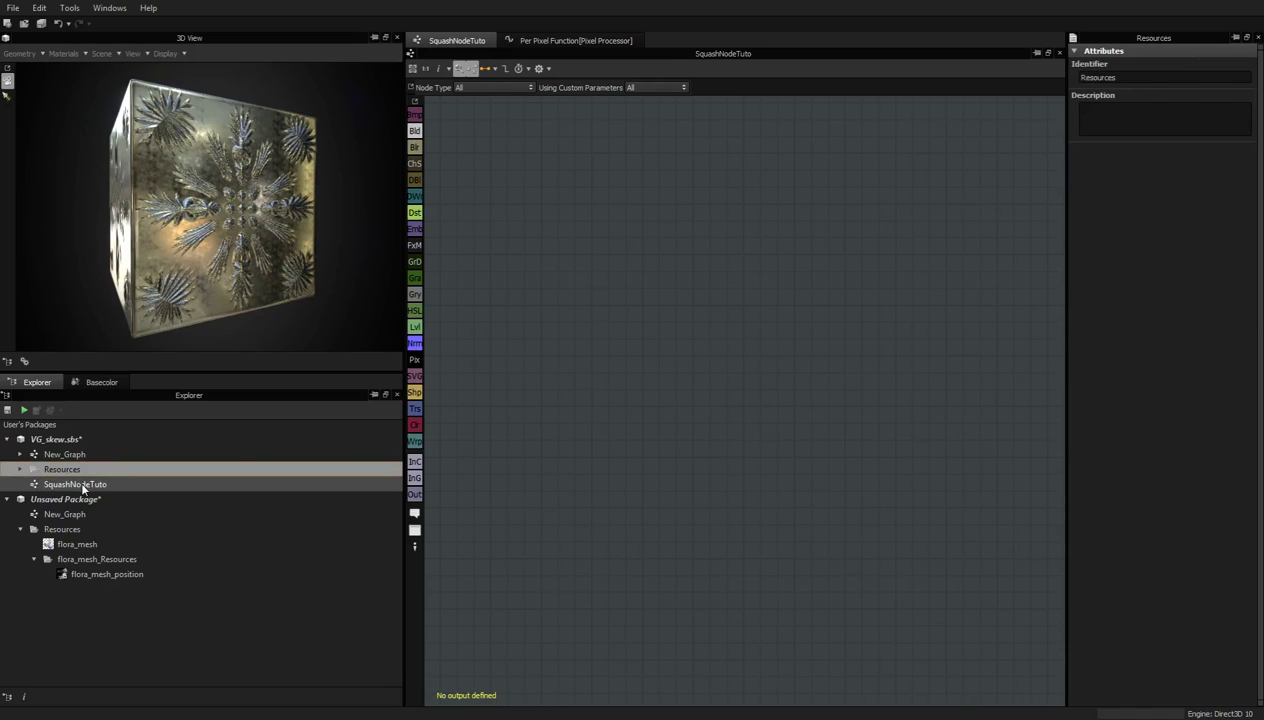
{"action": "right_click", "coordinate": [81, 482]}
{"action": "left_click", "coordinate": [130, 546]}
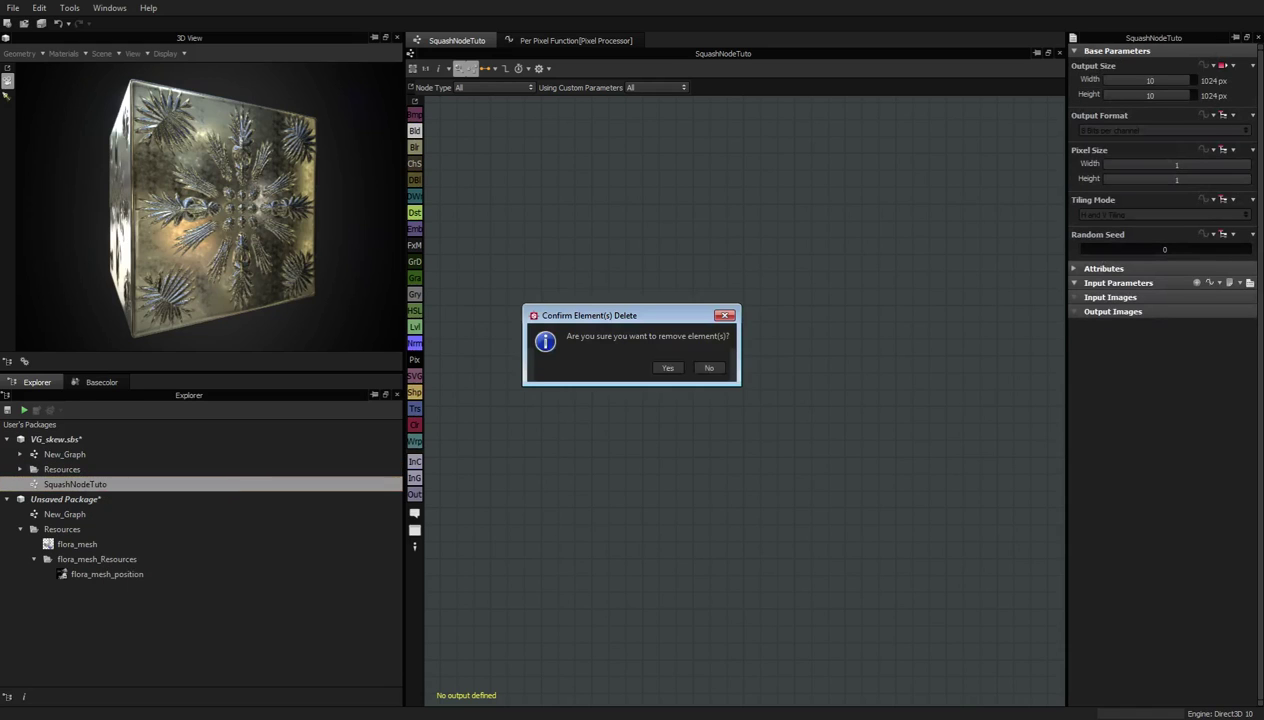
{"action": "left_click", "coordinate": [667, 367]}
Create a graph named SquashNodeTuto in VG_skew.sbs from the Physically Based (Metallic/Roughness) template
{"action": "left_click", "coordinate": [56, 438]}
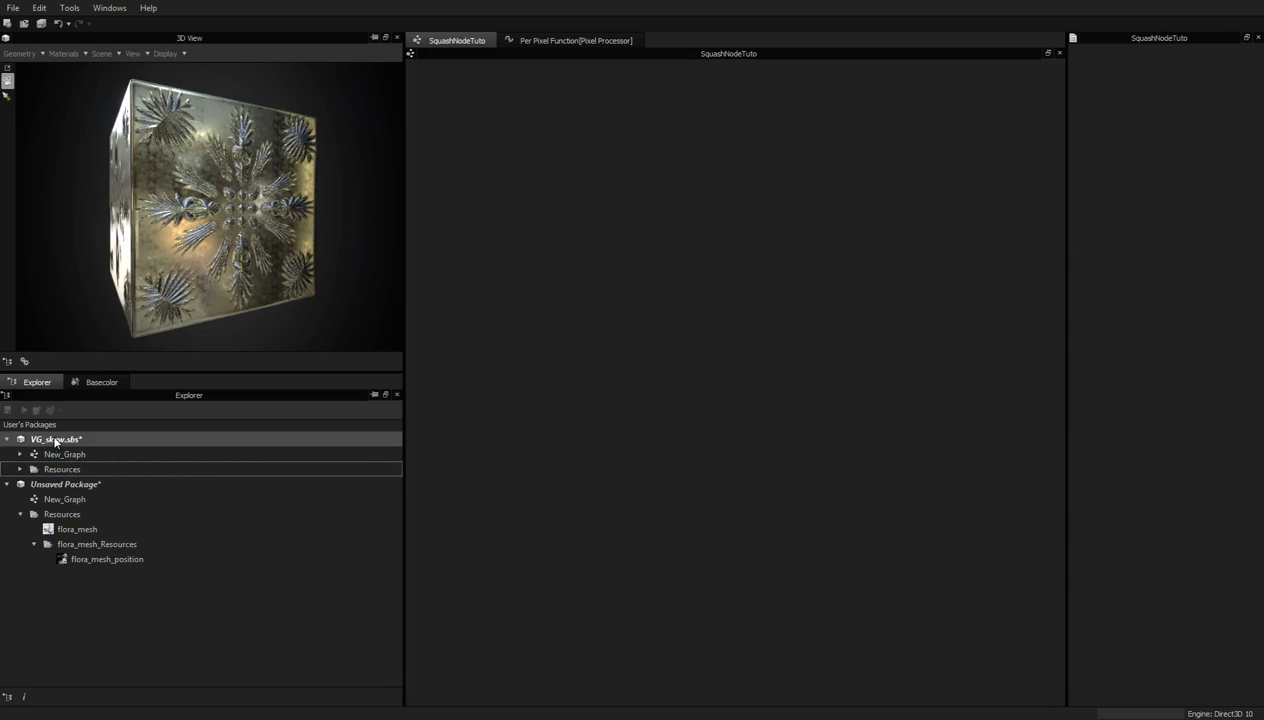
{"action": "right_click", "coordinate": [61, 436]}
{"action": "mouse_move", "coordinate": [64, 441]}
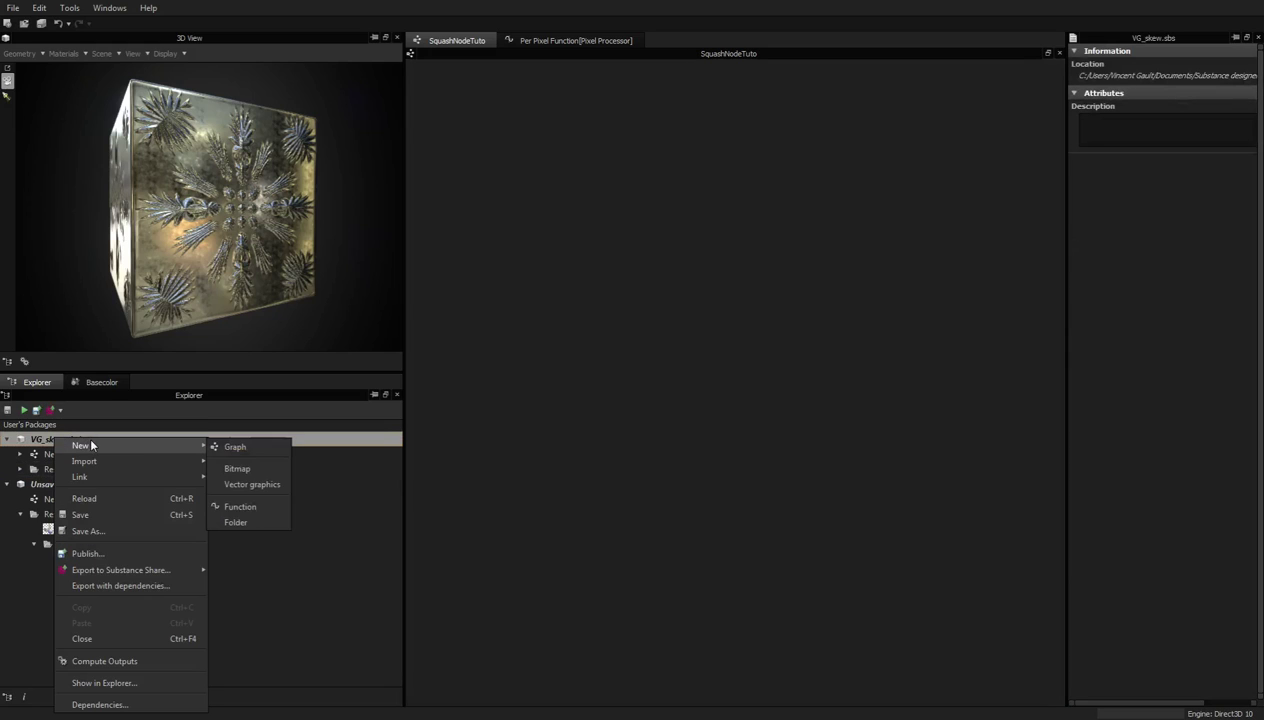
{"action": "left_click", "coordinate": [257, 441]}
{"action": "left_click", "coordinate": [466, 257]}
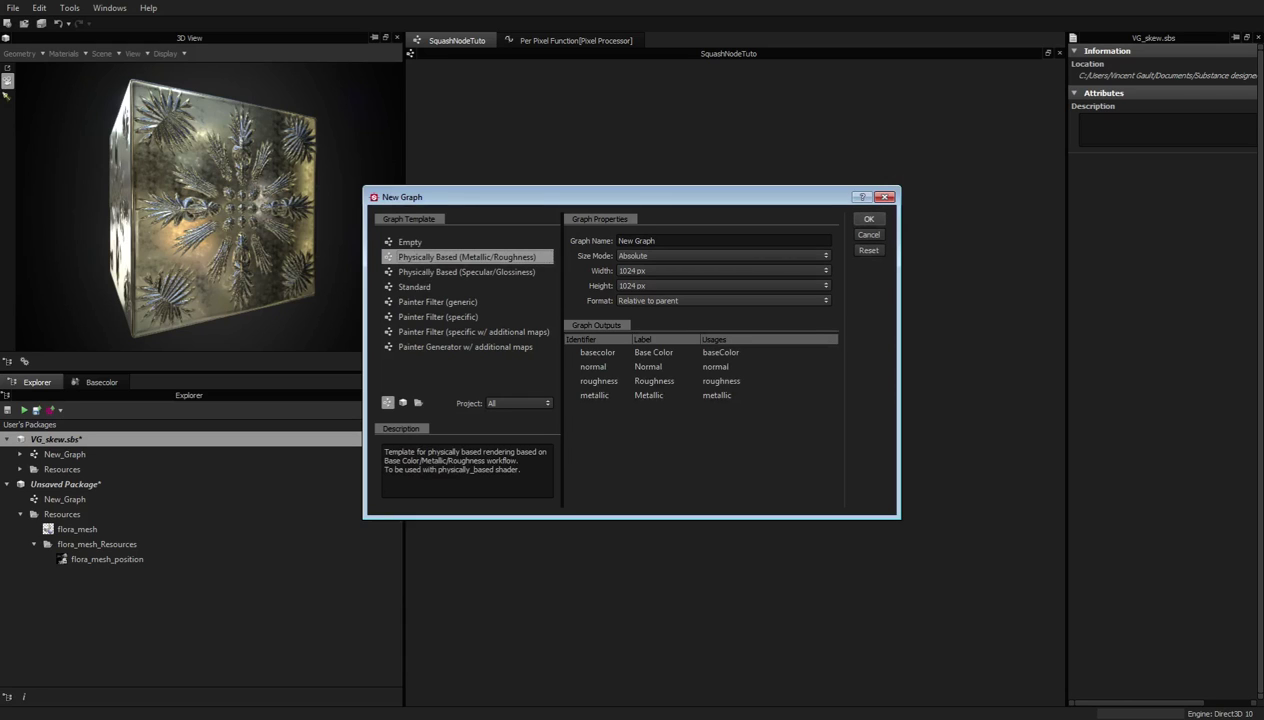
{"action": "triple_click", "coordinate": [636, 240]}
{"action": "key", "text": "ctrl+v"}
{"action": "left_click", "coordinate": [868, 219]}
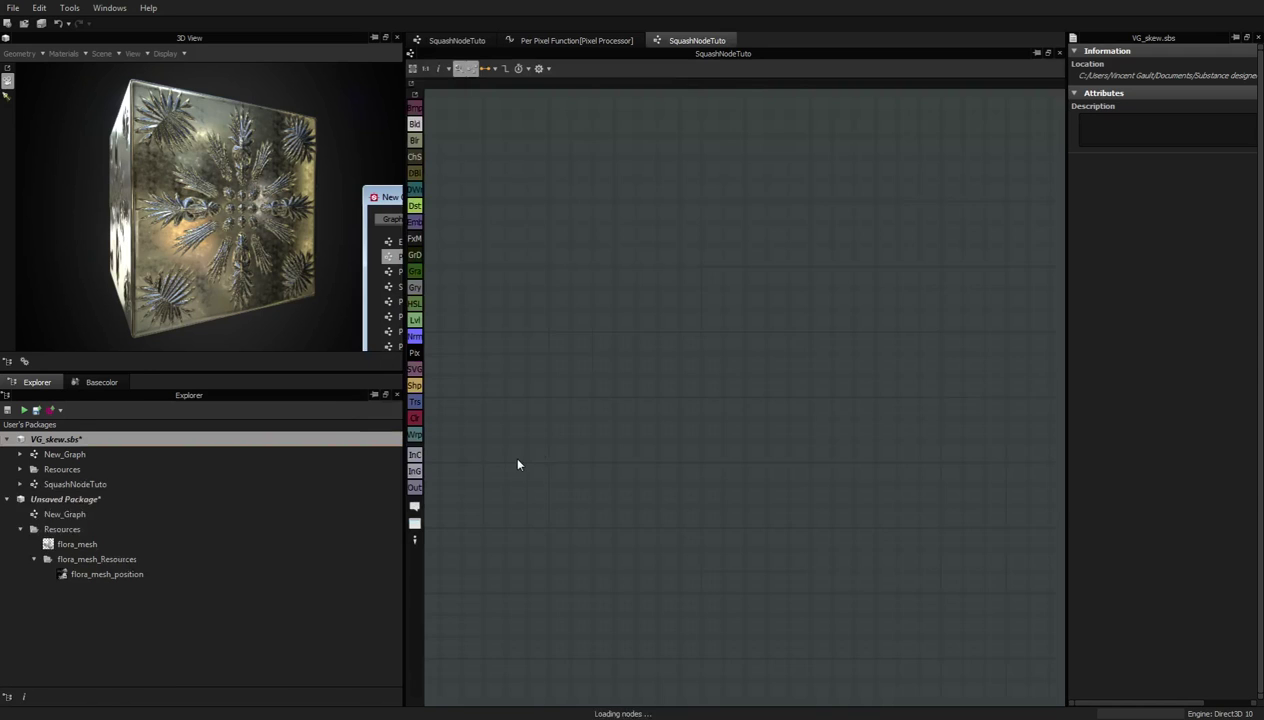
Add a Checker 1 node to the graph, to the left of the material output nodes
{"action": "scroll", "coordinate": [668, 373], "scroll_direction": "down", "scroll_amount": 3}
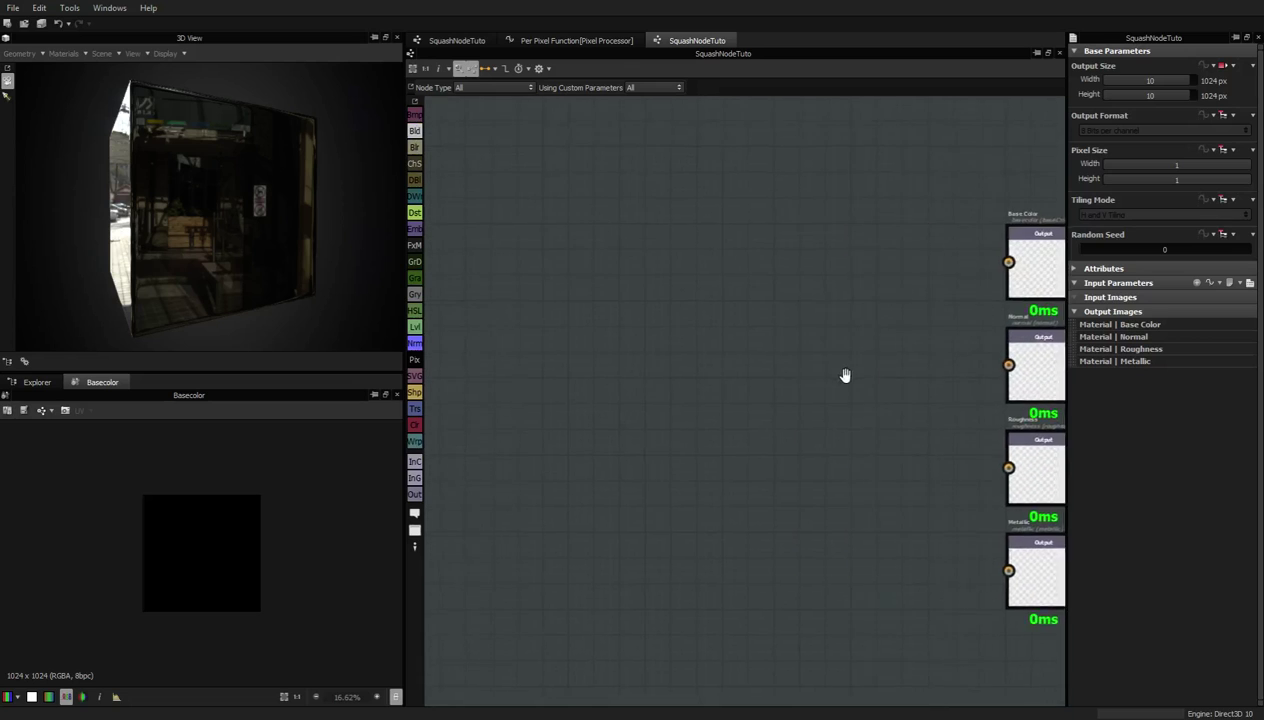
{"action": "key", "text": "space"}
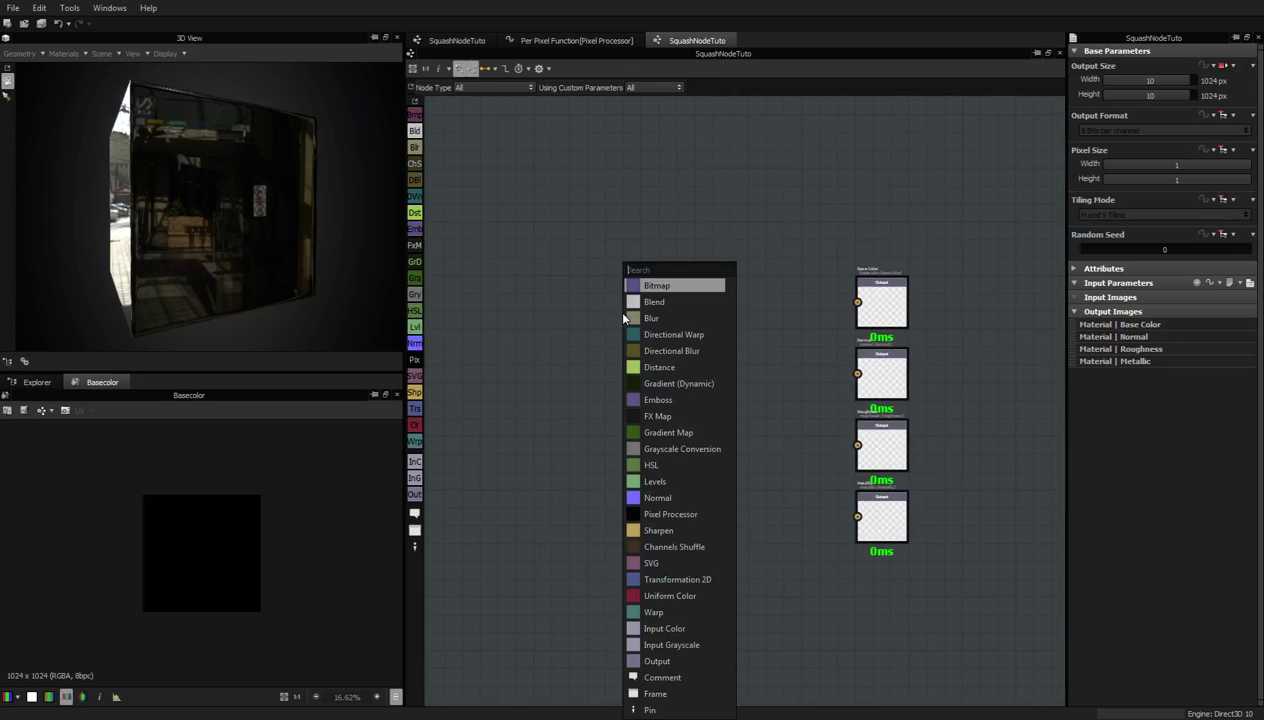
{"action": "type", "text": "che"}
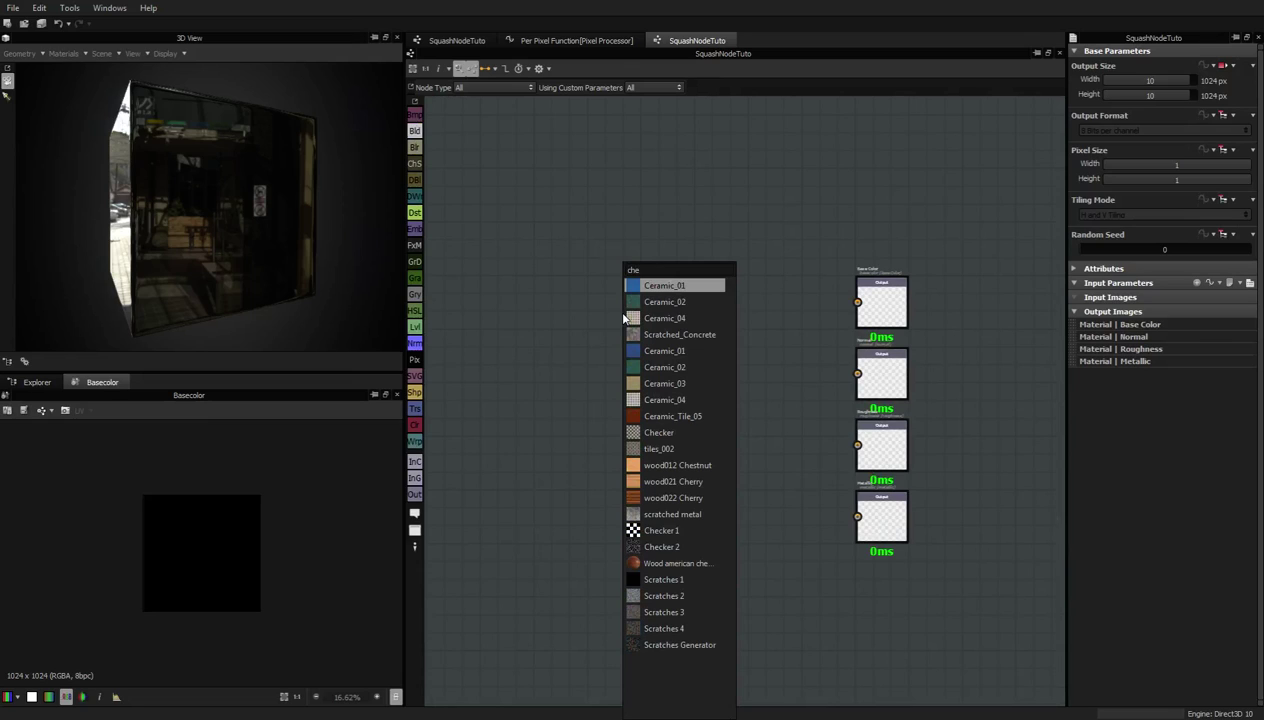
{"action": "type", "text": "ck"}
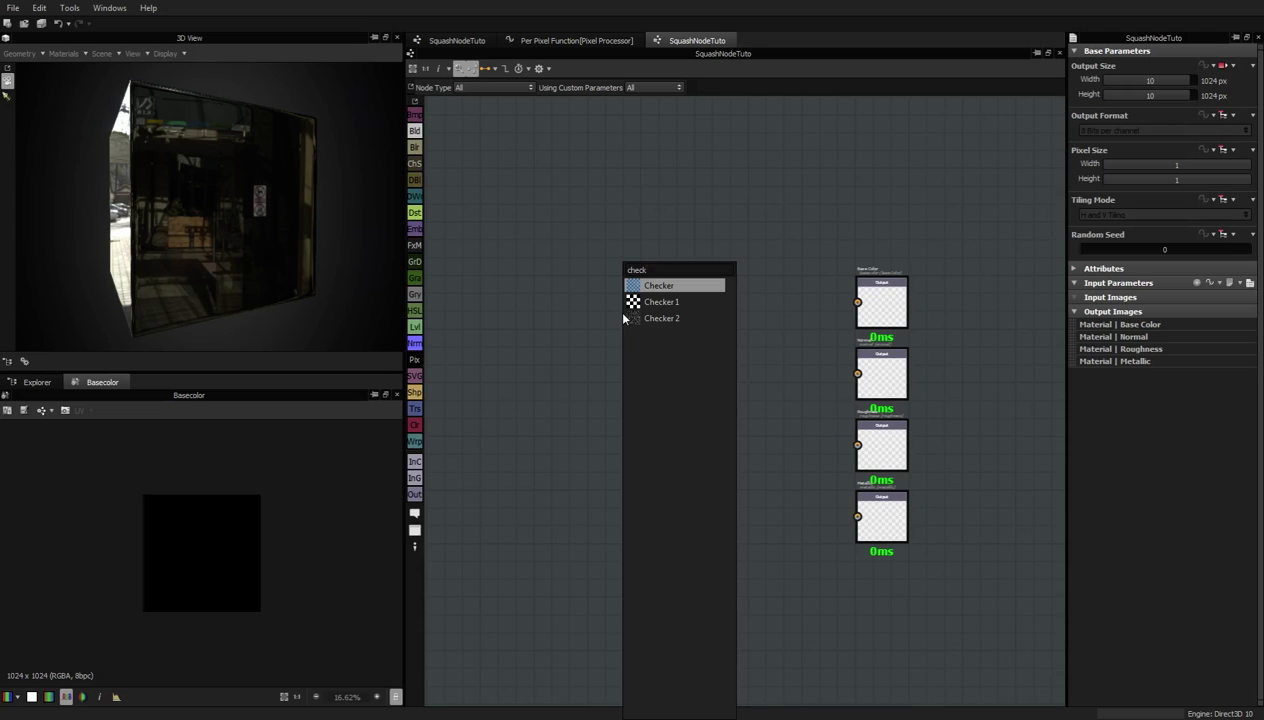
{"action": "left_click", "coordinate": [676, 299]}
{"action": "left_click_drag", "start_coordinate": [620, 318], "coordinate": [568, 320]}
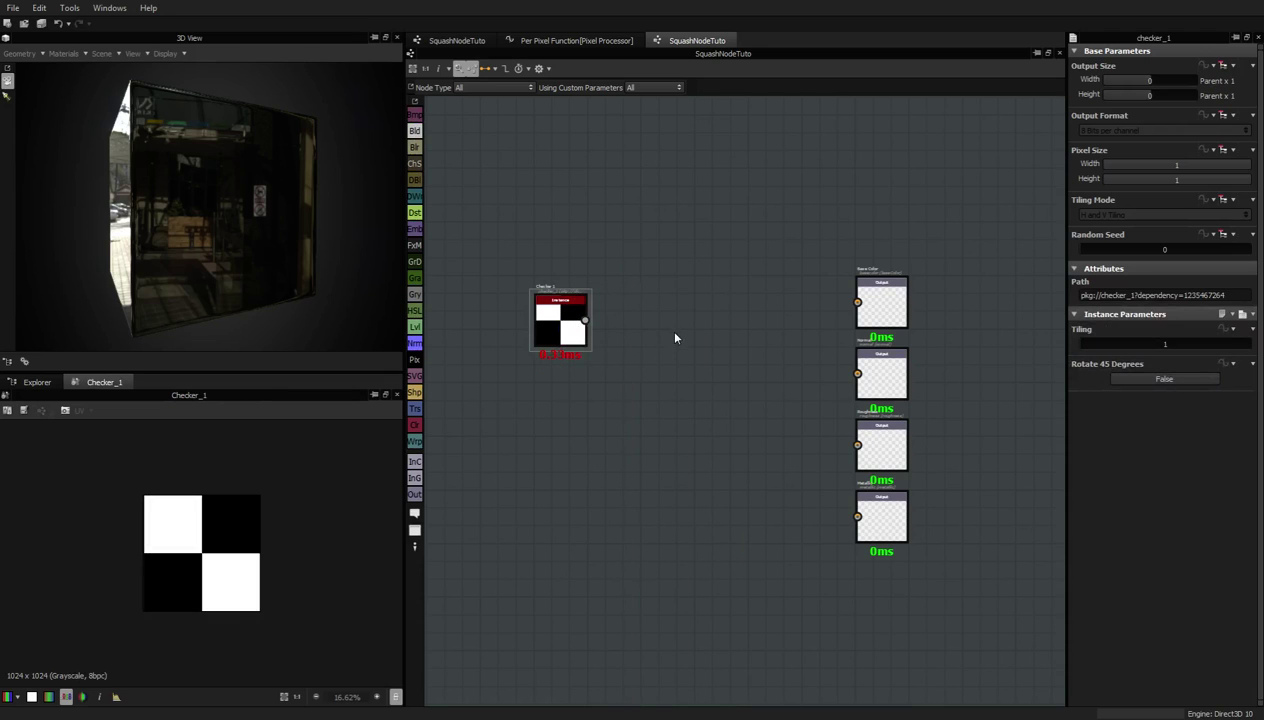
Add a Pixel Processor node between the Checker 1 node and the outputs, spacing the two nodes apart
{"action": "key", "text": "space"}
{"action": "type", "text": "pixel"}
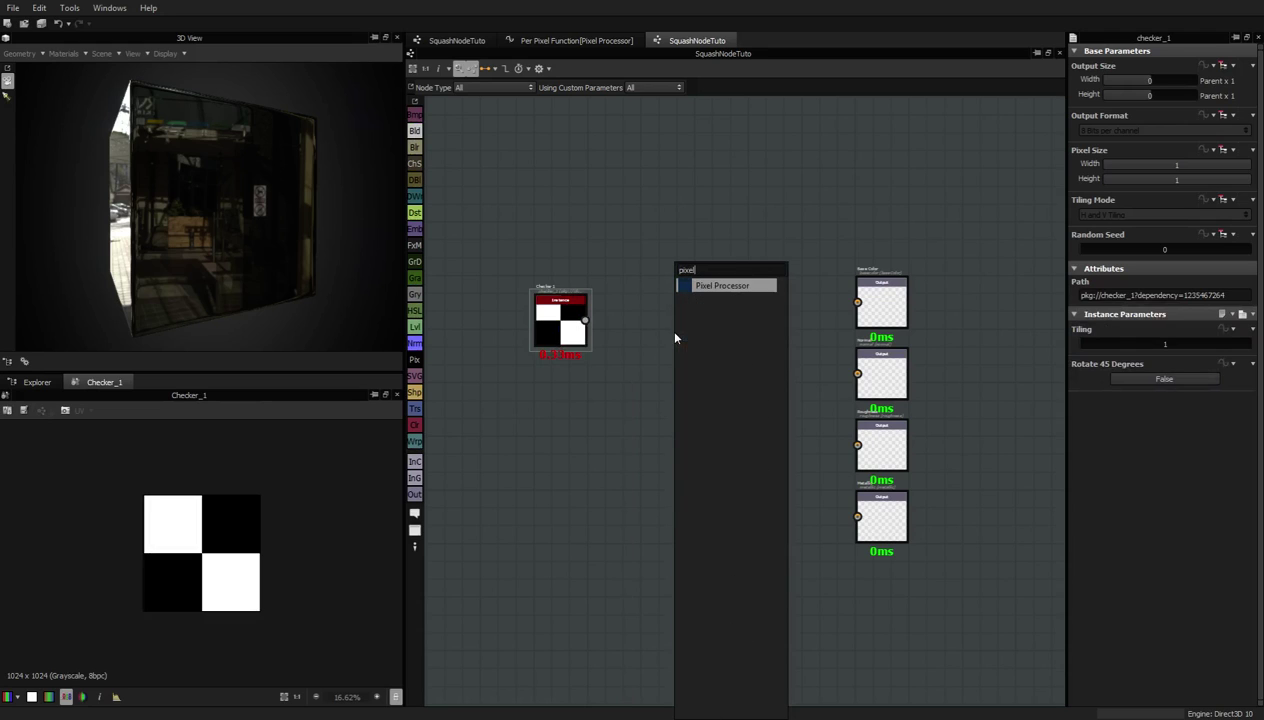
{"action": "left_click", "coordinate": [731, 285]}
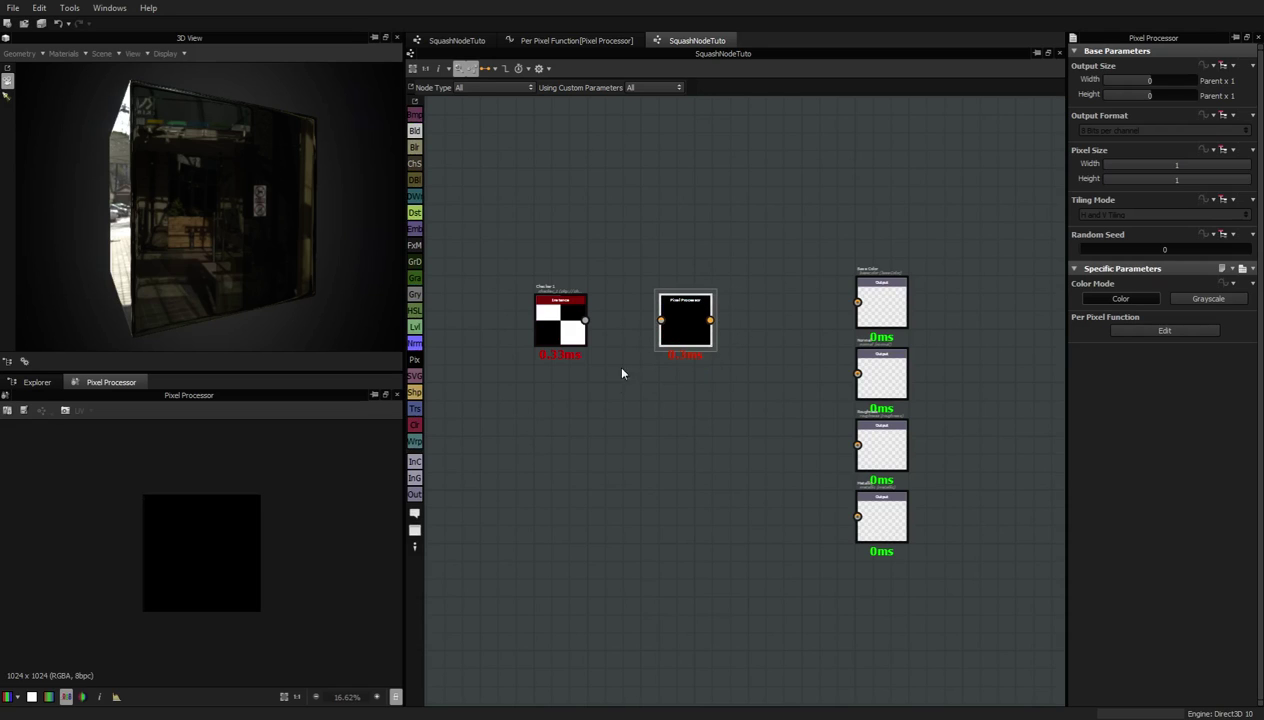
{"action": "mouse_move", "coordinate": [683, 316]}
{"action": "left_mouse_down"}
{"action": "mouse_move", "coordinate": [677, 333]}
{"action": "mouse_move", "coordinate": [665, 316]}
{"action": "left_mouse_up"}
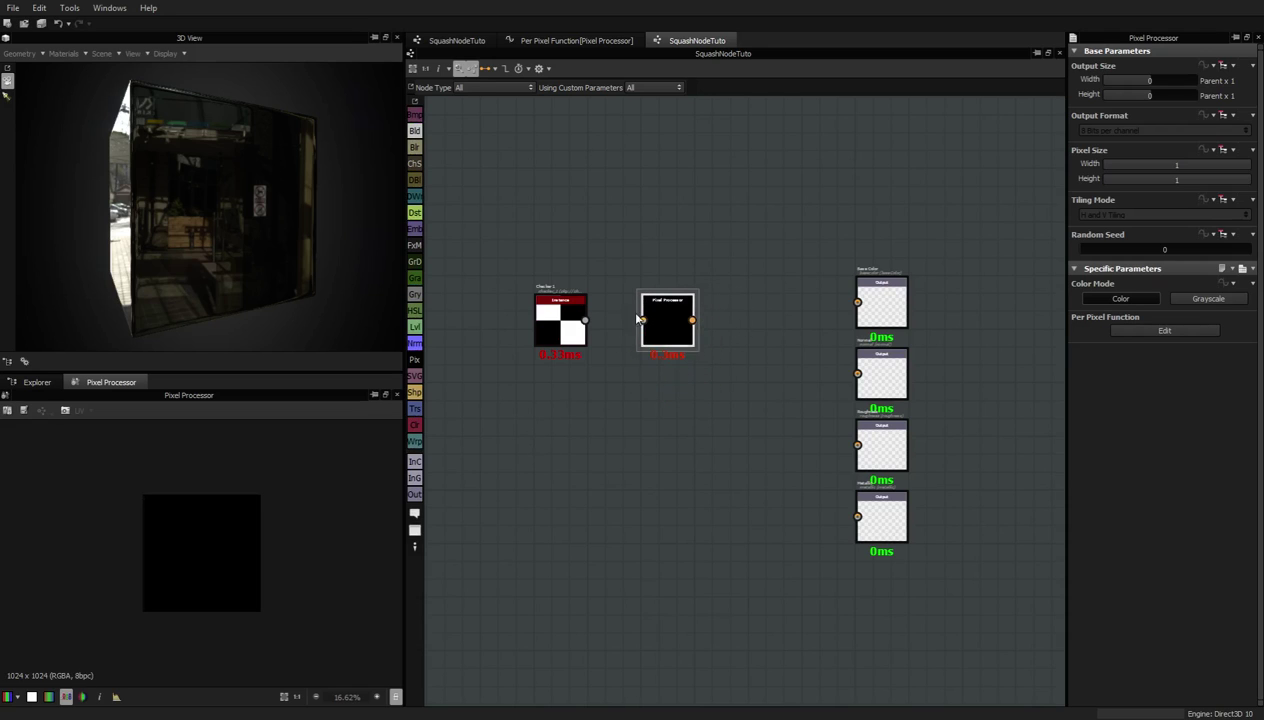
{"action": "left_click_drag", "start_coordinate": [560, 318], "coordinate": [542, 318]}
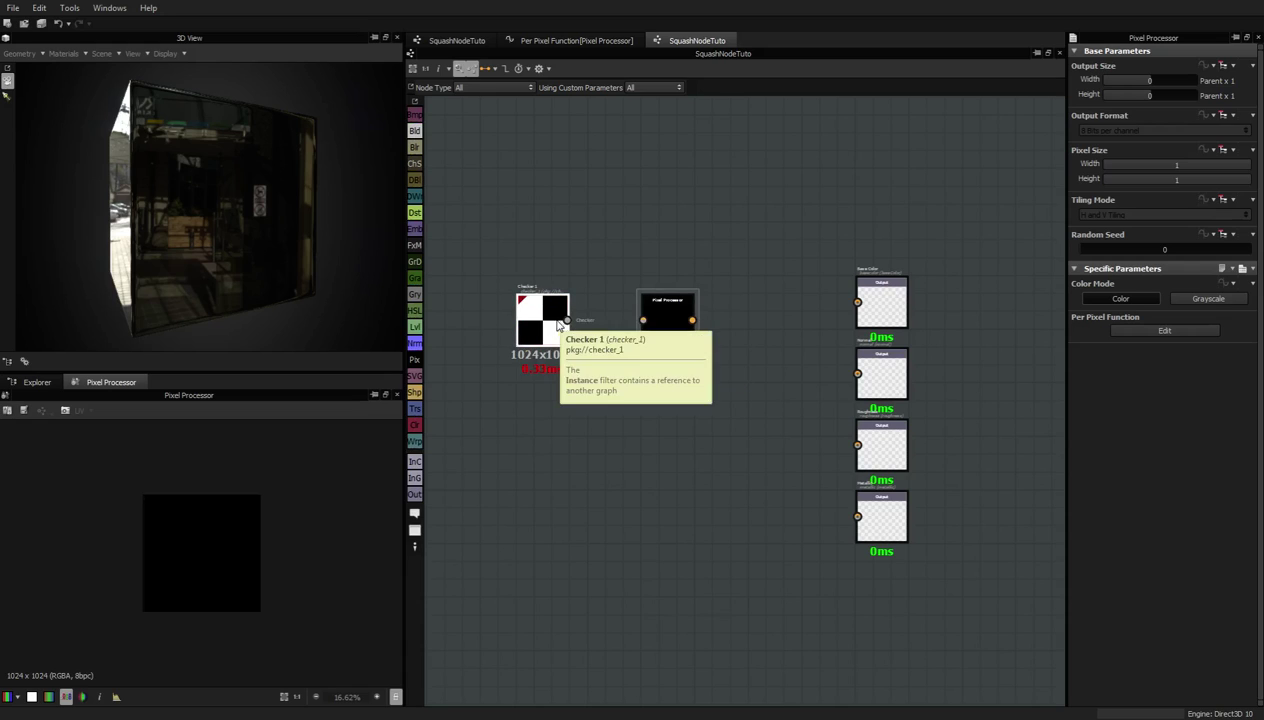
Connect the Checker 1 output to the Pixel Processor's first input and set the checker's Tiling to 3
{"action": "left_click", "coordinate": [545, 326]}
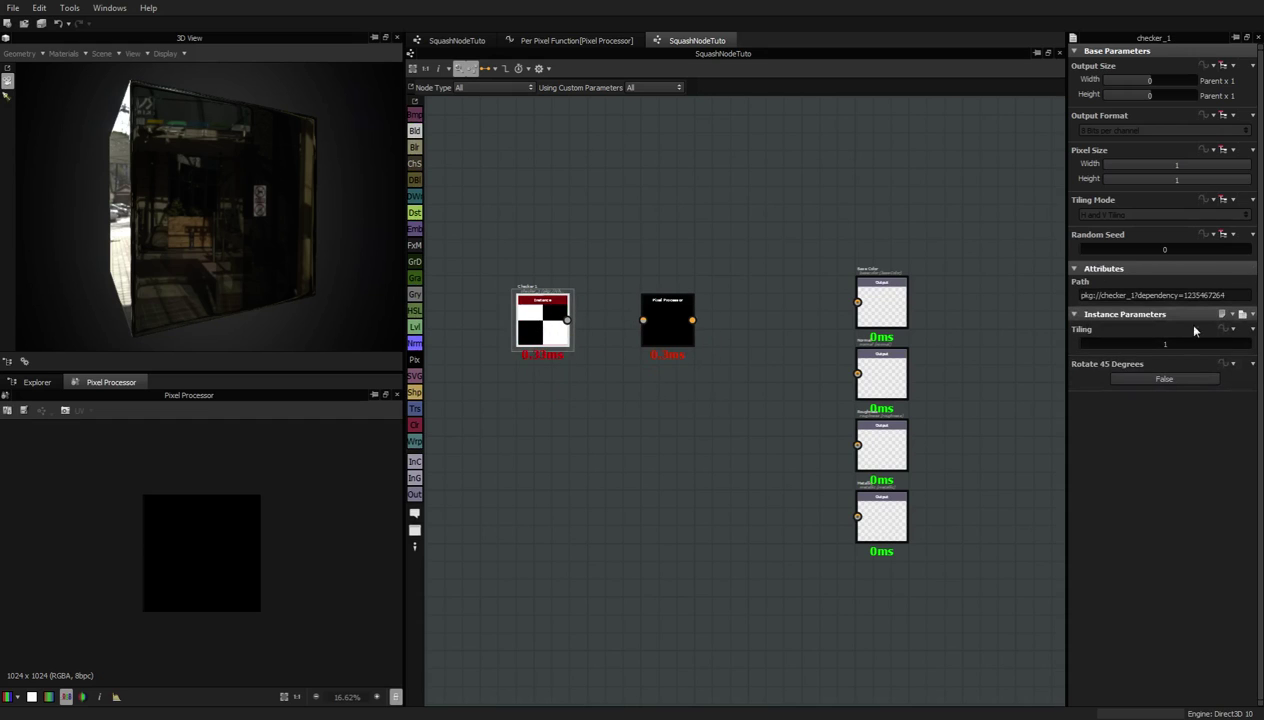
{"action": "left_click", "coordinate": [652, 322]}
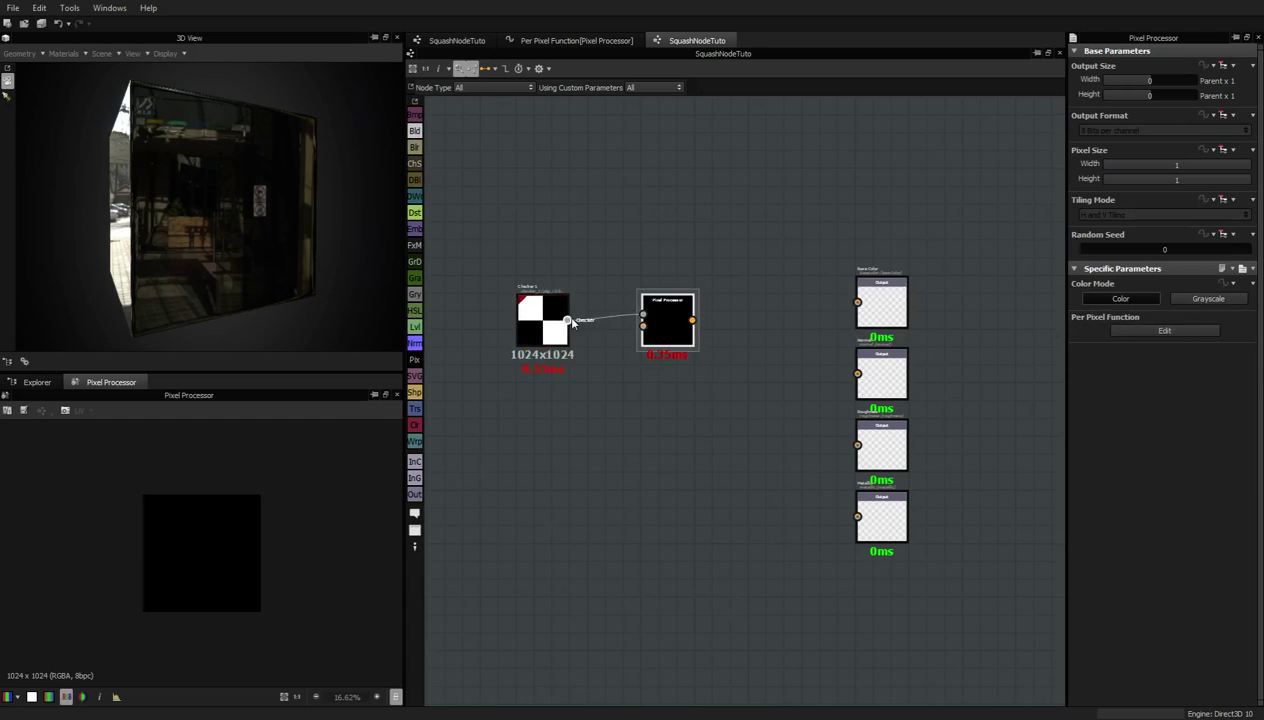
{"action": "scroll", "coordinate": [572, 322], "scroll_direction": "up", "scroll_amount": 5}
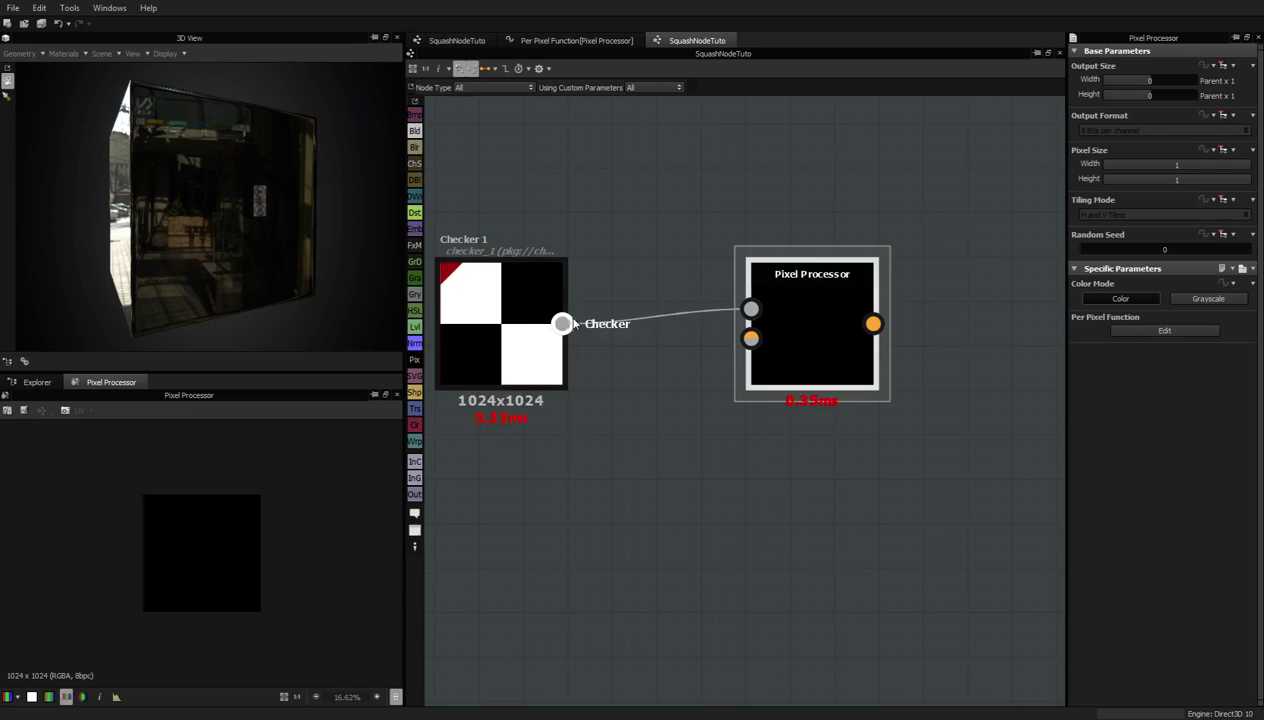
{"action": "left_click", "coordinate": [500, 300]}
{"action": "left_click", "coordinate": [1101, 347]}
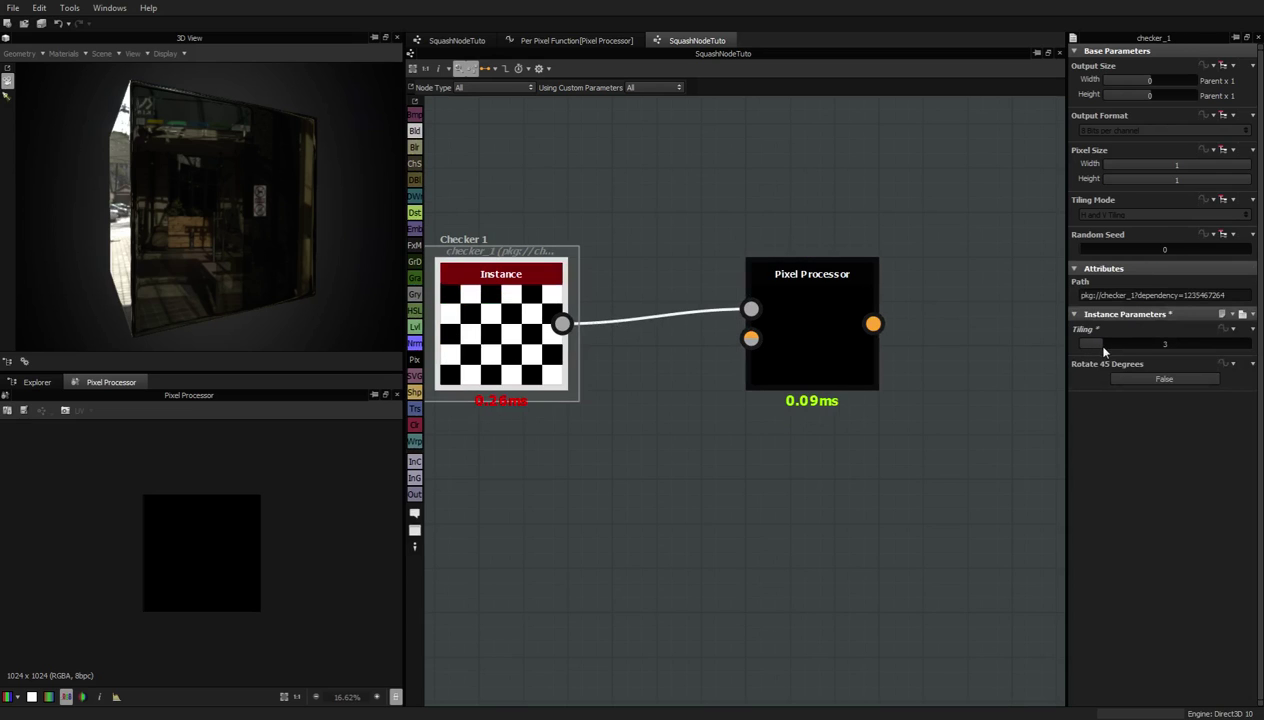
Open the Pixel Processor's Per Pixel Function for editing and delete its default Float4 node
{"action": "scroll", "coordinate": [938, 346], "scroll_direction": "down", "scroll_amount": 3}
{"action": "middle_click_drag", "start_coordinate": [861, 326], "coordinate": [680, 347]}
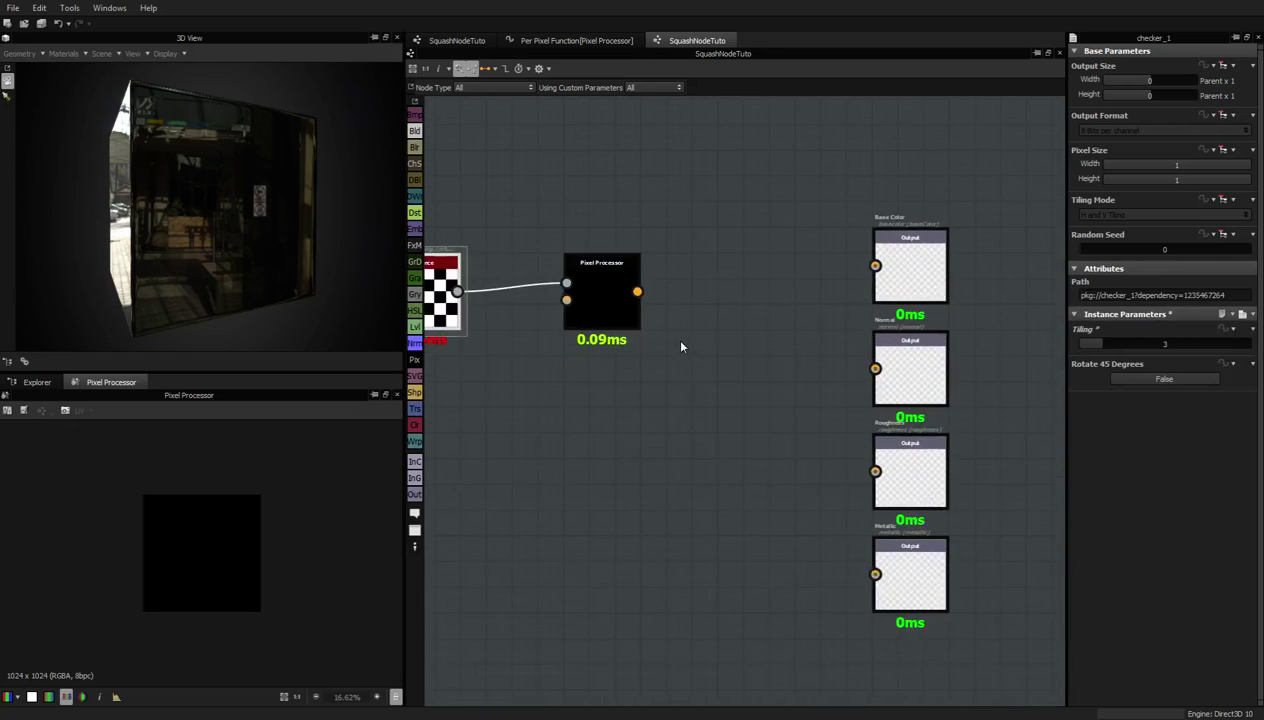
{"action": "key", "text": "f"}
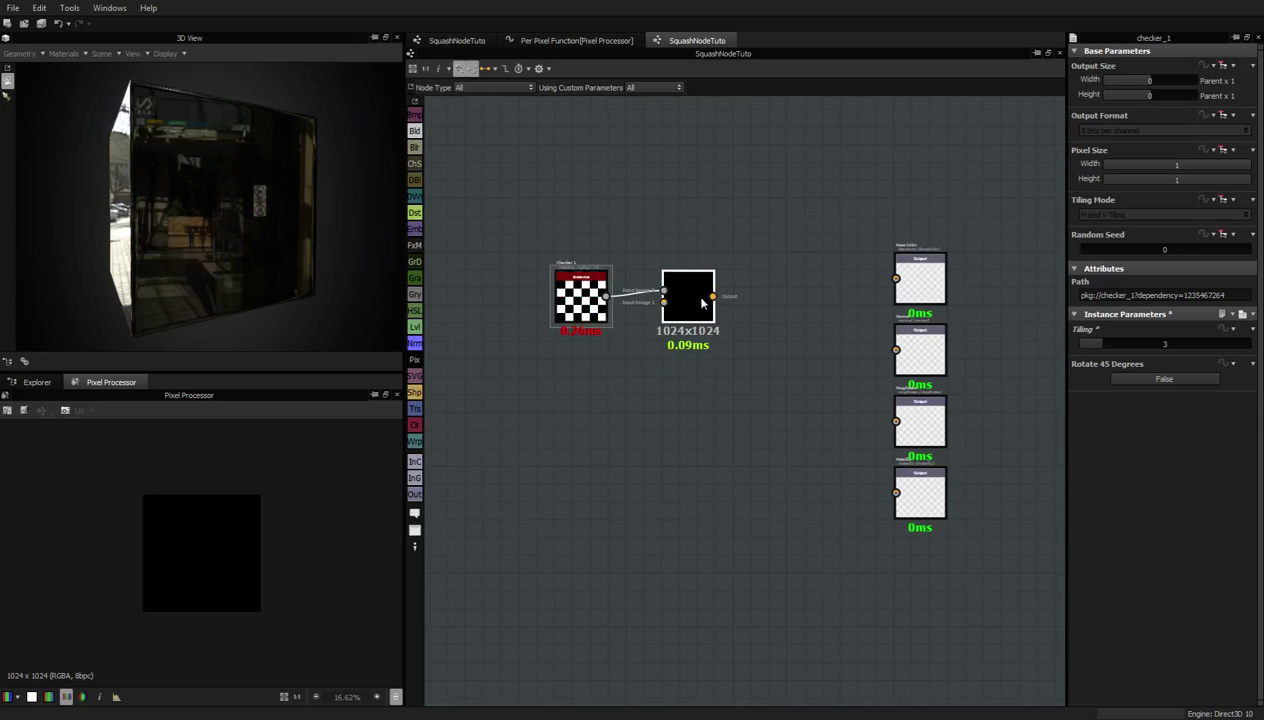
{"action": "left_click", "coordinate": [700, 300]}
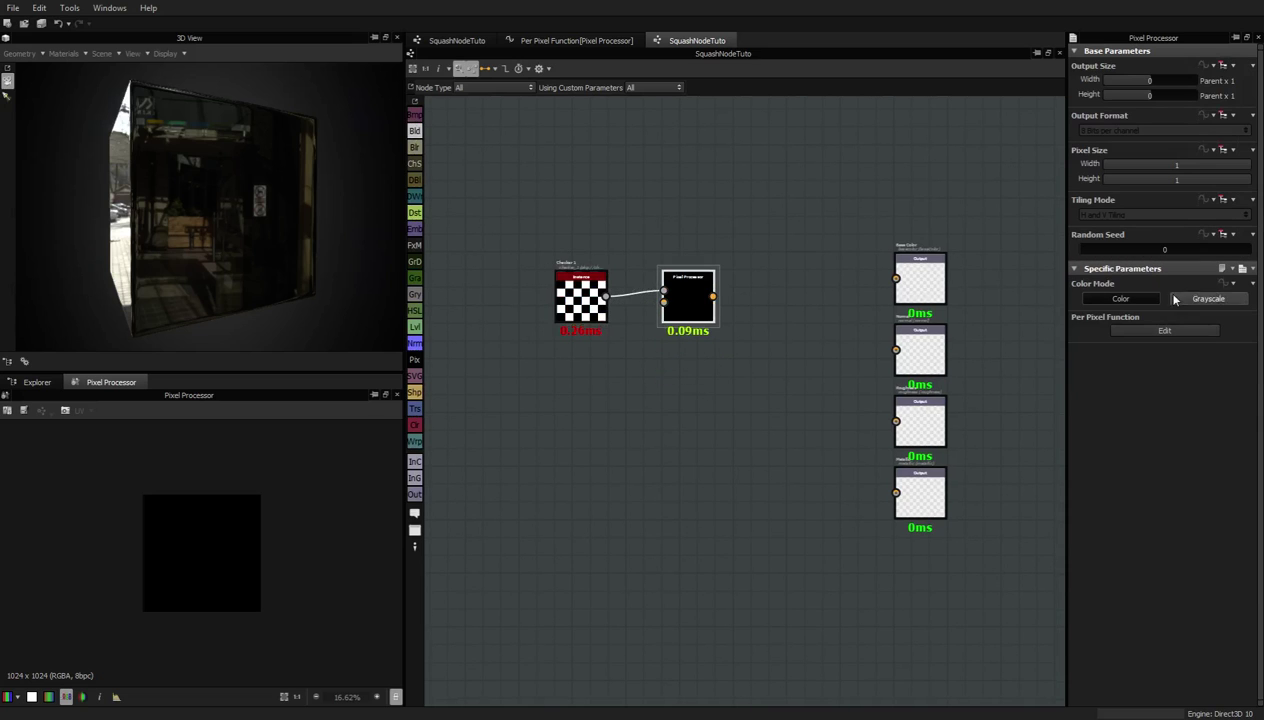
{"action": "left_click", "coordinate": [1148, 330]}
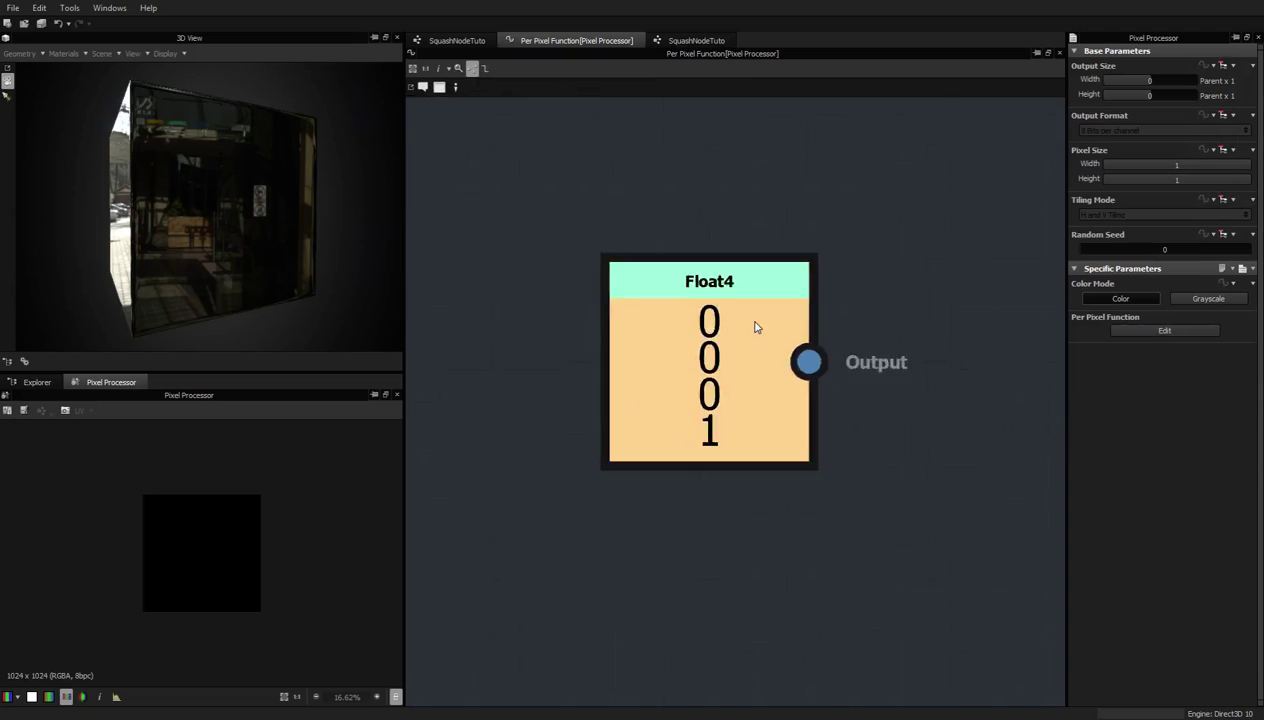
{"action": "left_click", "coordinate": [741, 332]}
{"action": "key", "text": "Delete"}
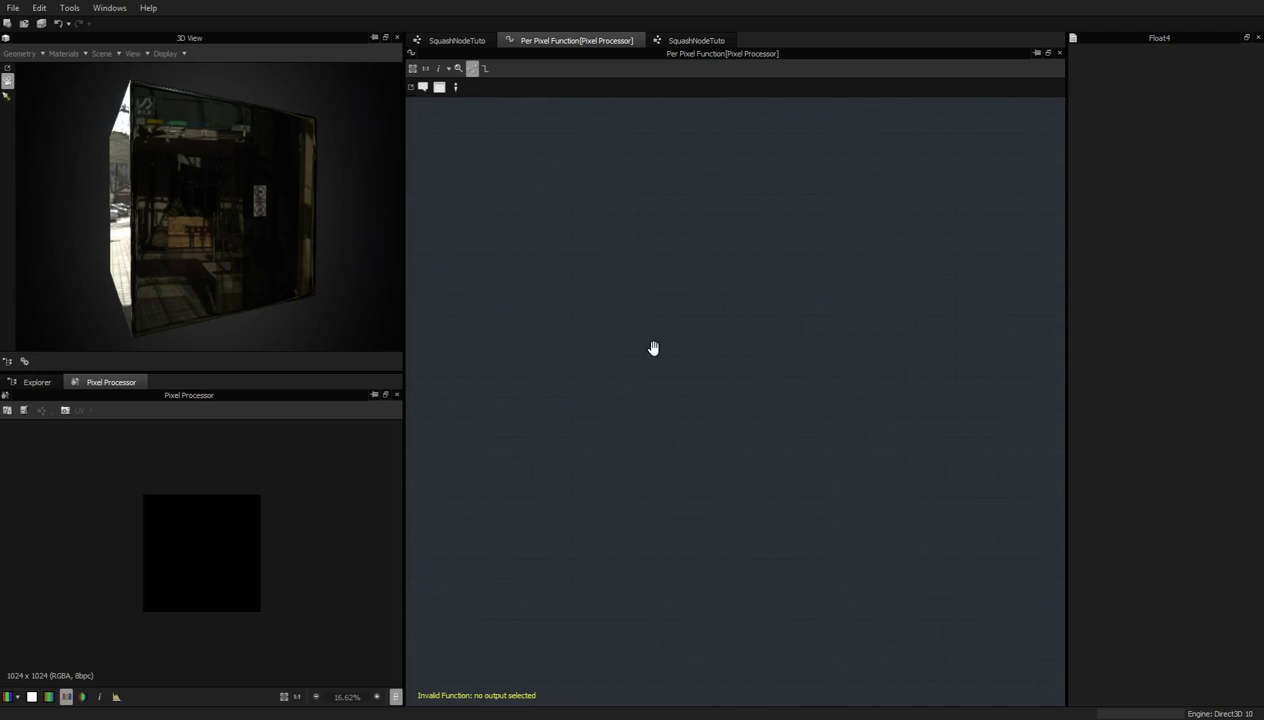
Add a Get Float2 node that reads the $pos variable and place it on the left side of the function graph
{"action": "key", "text": "space"}
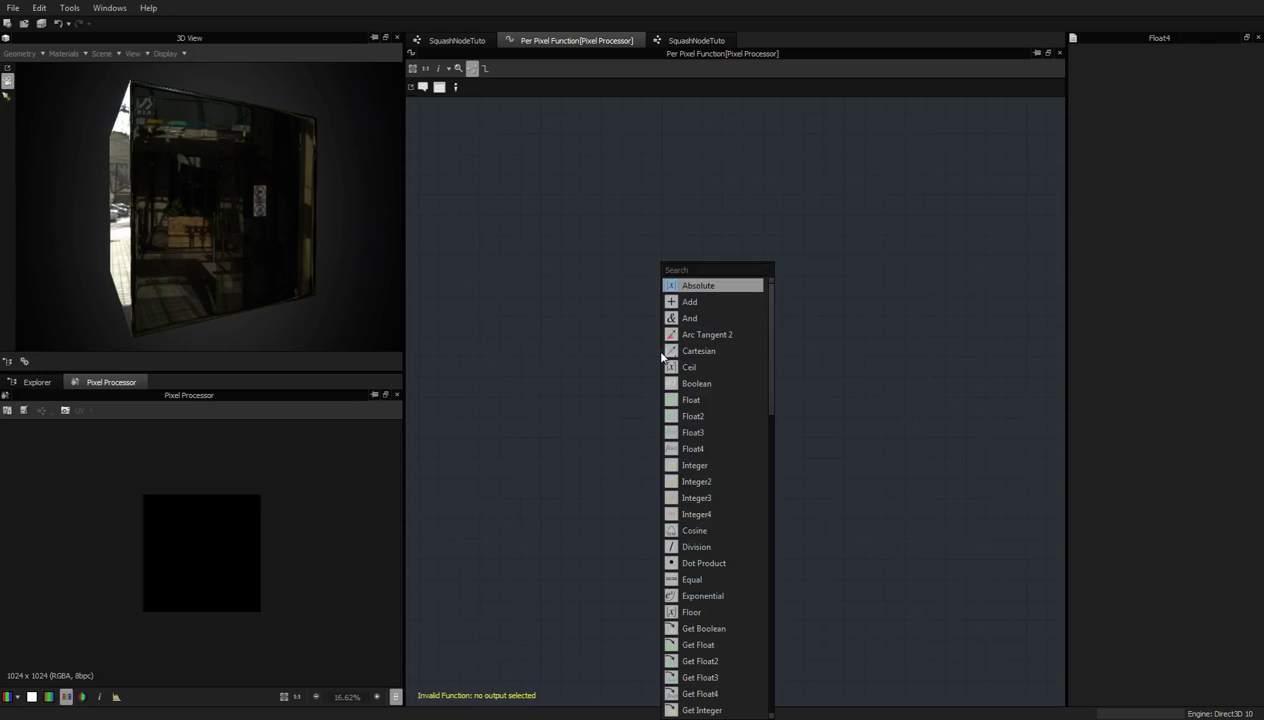
{"action": "type", "text": "get"}
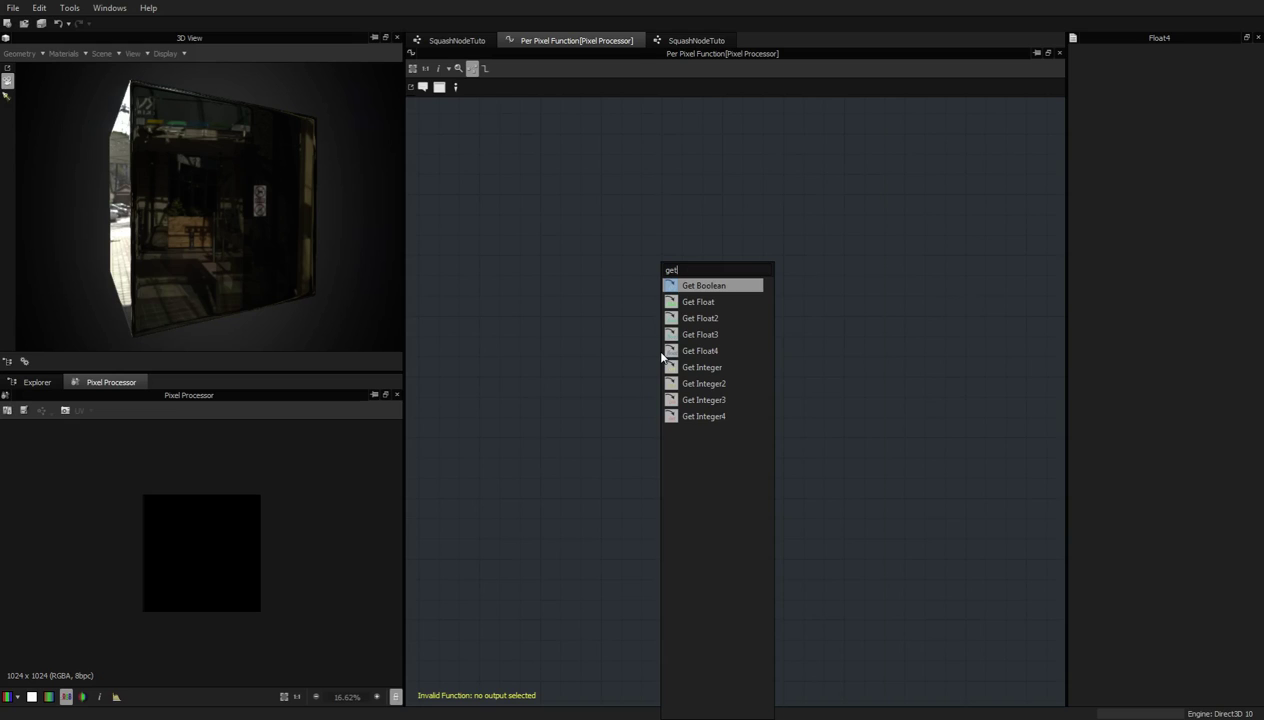
{"action": "key", "text": "Down"}
{"action": "key", "text": "Down"}
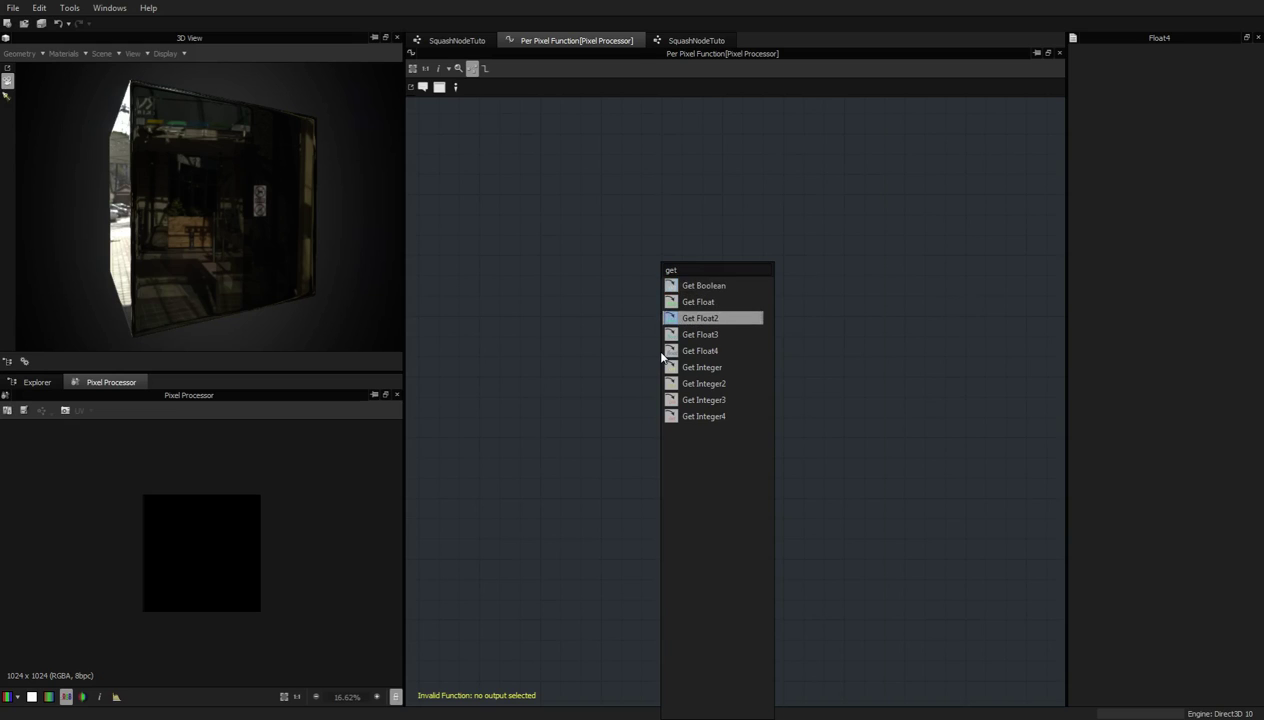
{"action": "key", "text": "Return"}
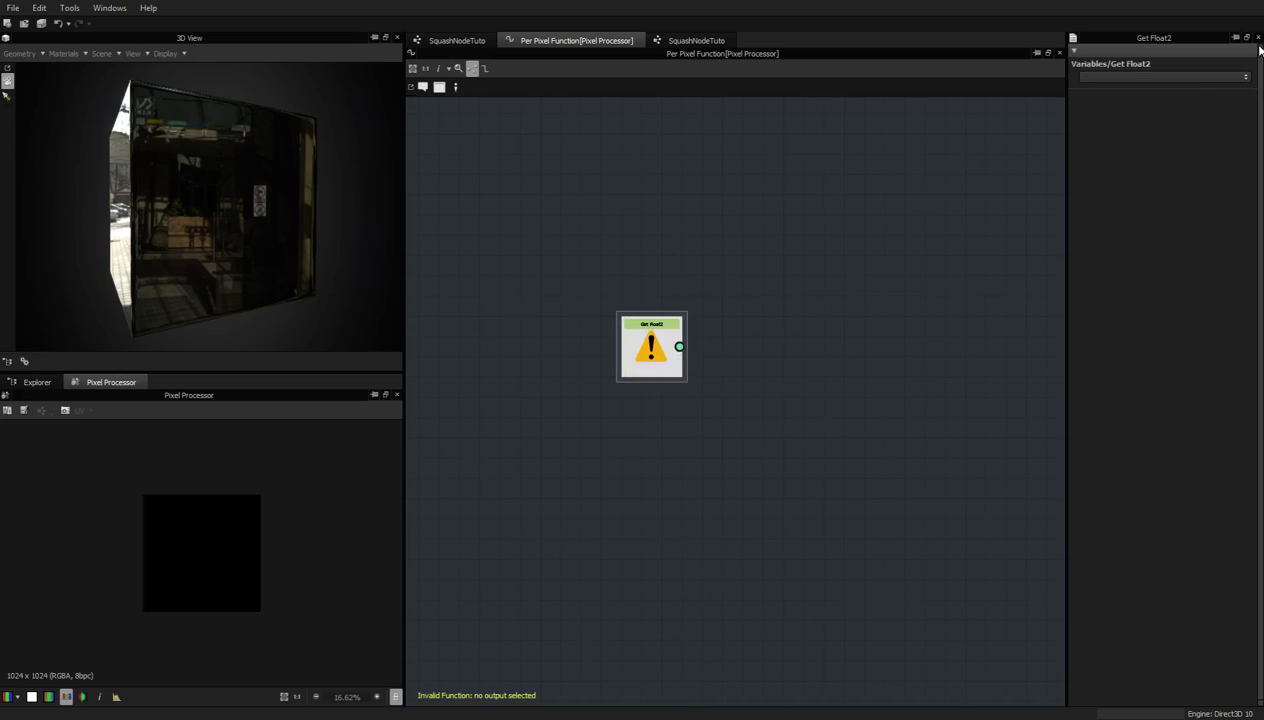
{"action": "left_click", "coordinate": [1246, 77]}
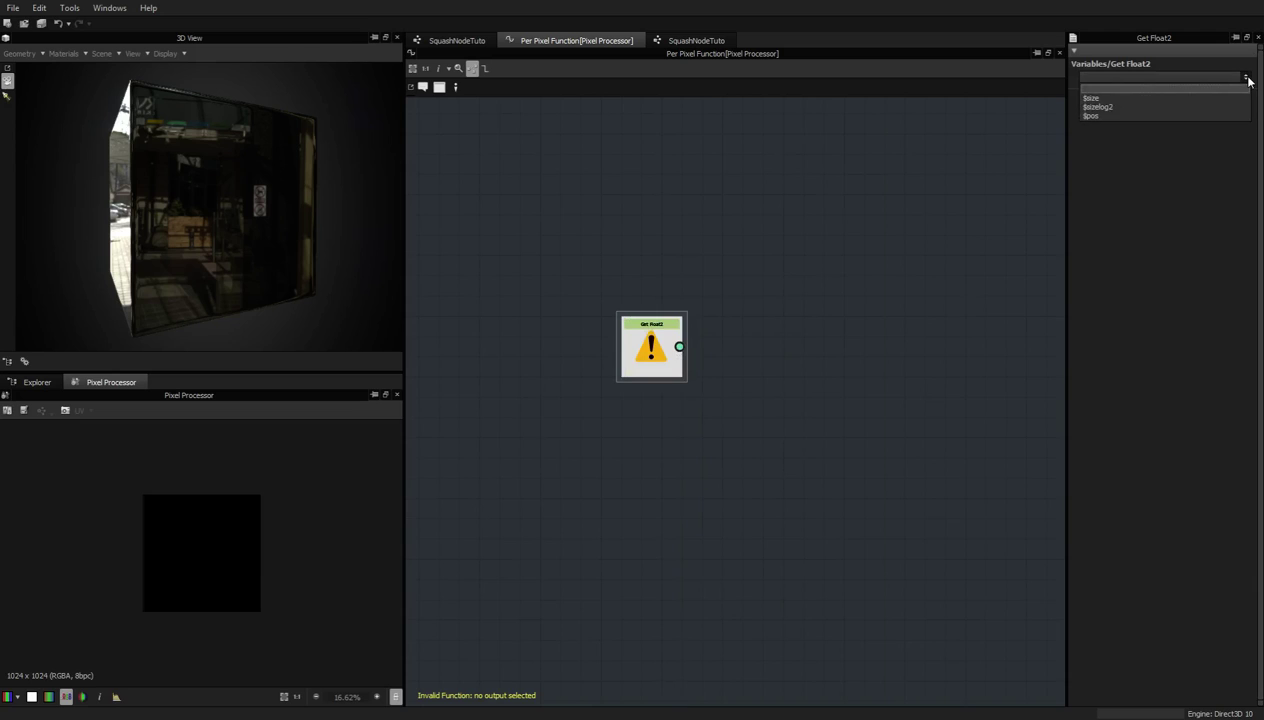
{"action": "left_click", "coordinate": [1100, 115]}
{"action": "left_click_drag", "start_coordinate": [670, 367], "coordinate": [591, 368]}
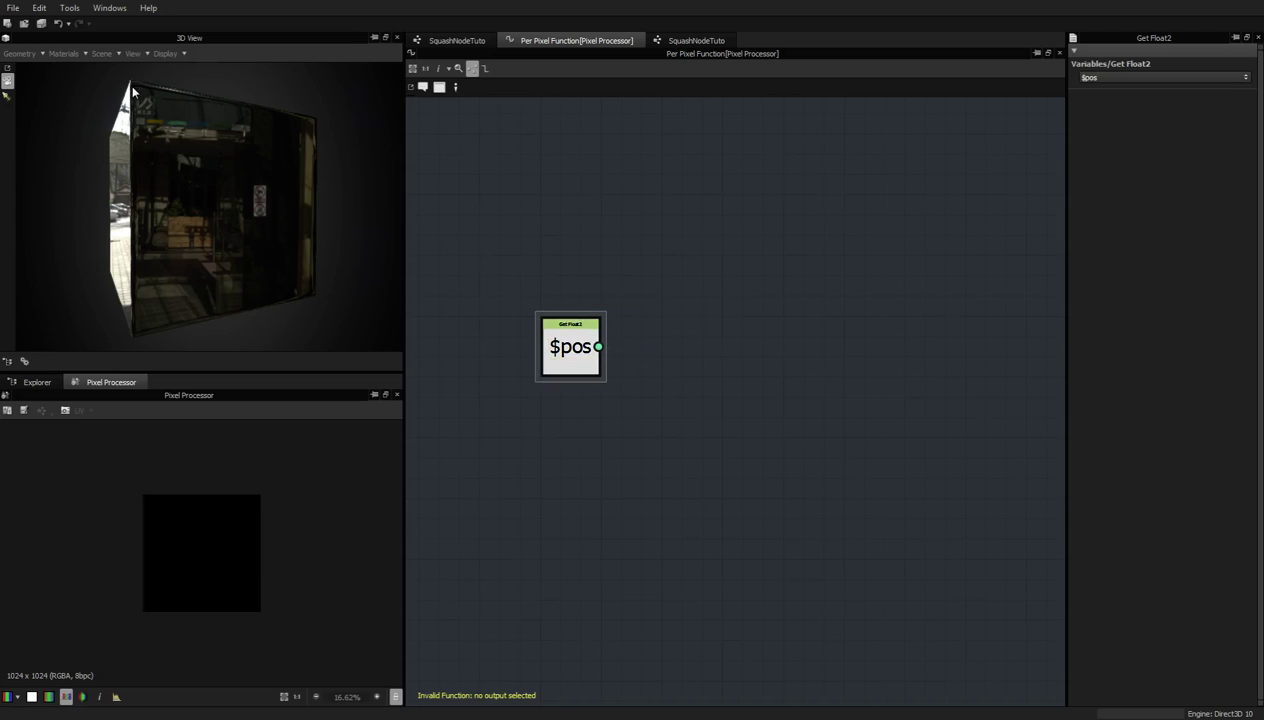
Turn the cube to face the viewer, study the perspective construction diagram in the browser, and close the browser window
{"action": "left_click_drag", "start_coordinate": [228, 118], "coordinate": [197, 121]}
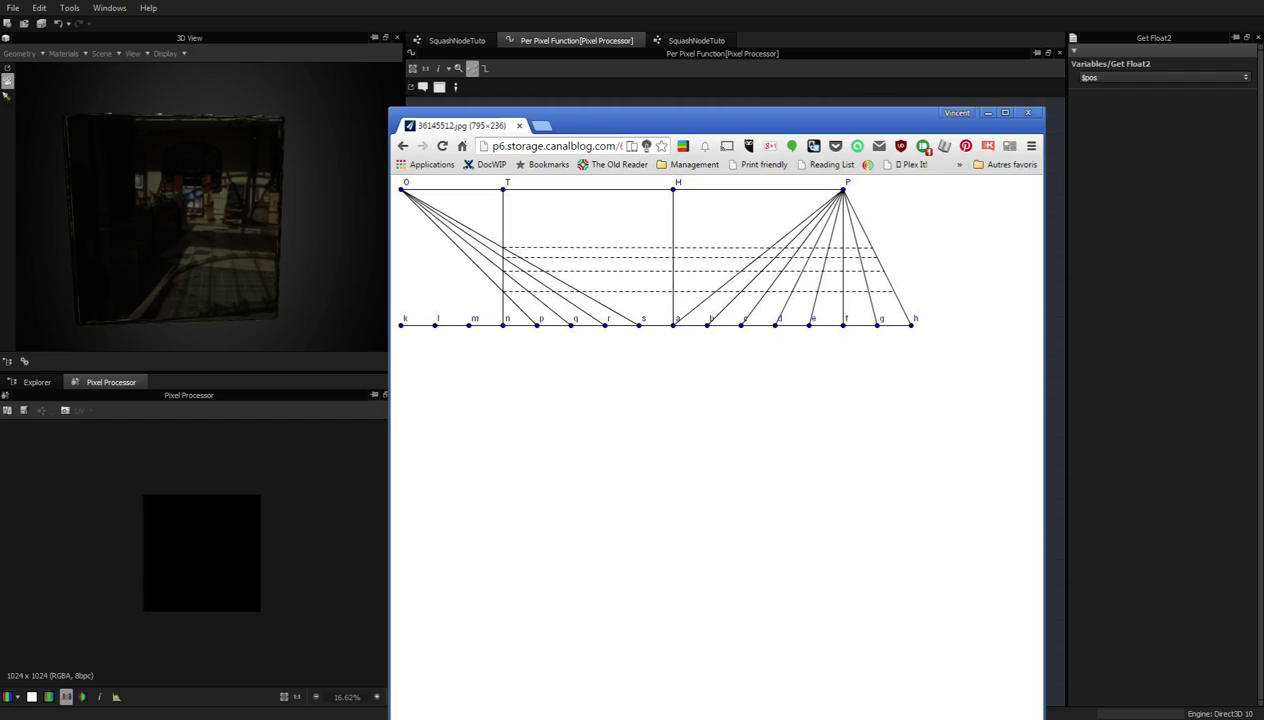
{"action": "left_click_drag", "start_coordinate": [700, 113], "coordinate": [675, 121]}
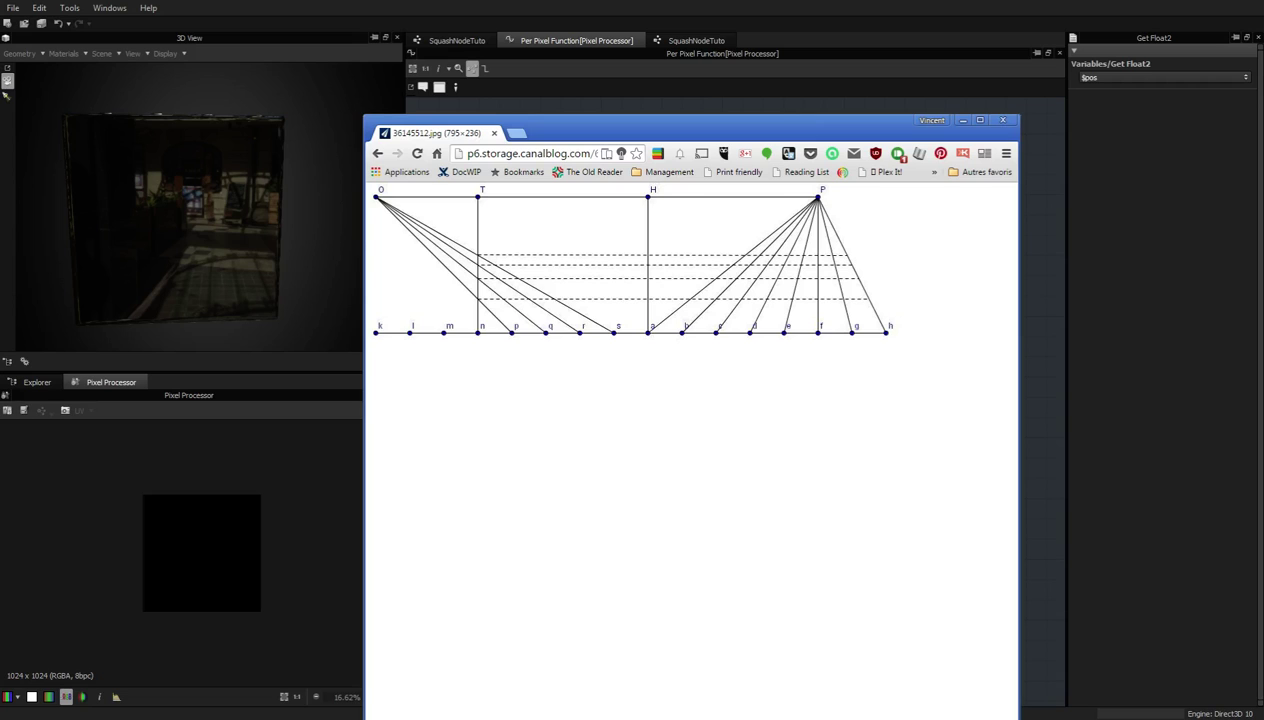
{"action": "left_click", "coordinate": [1003, 121]}
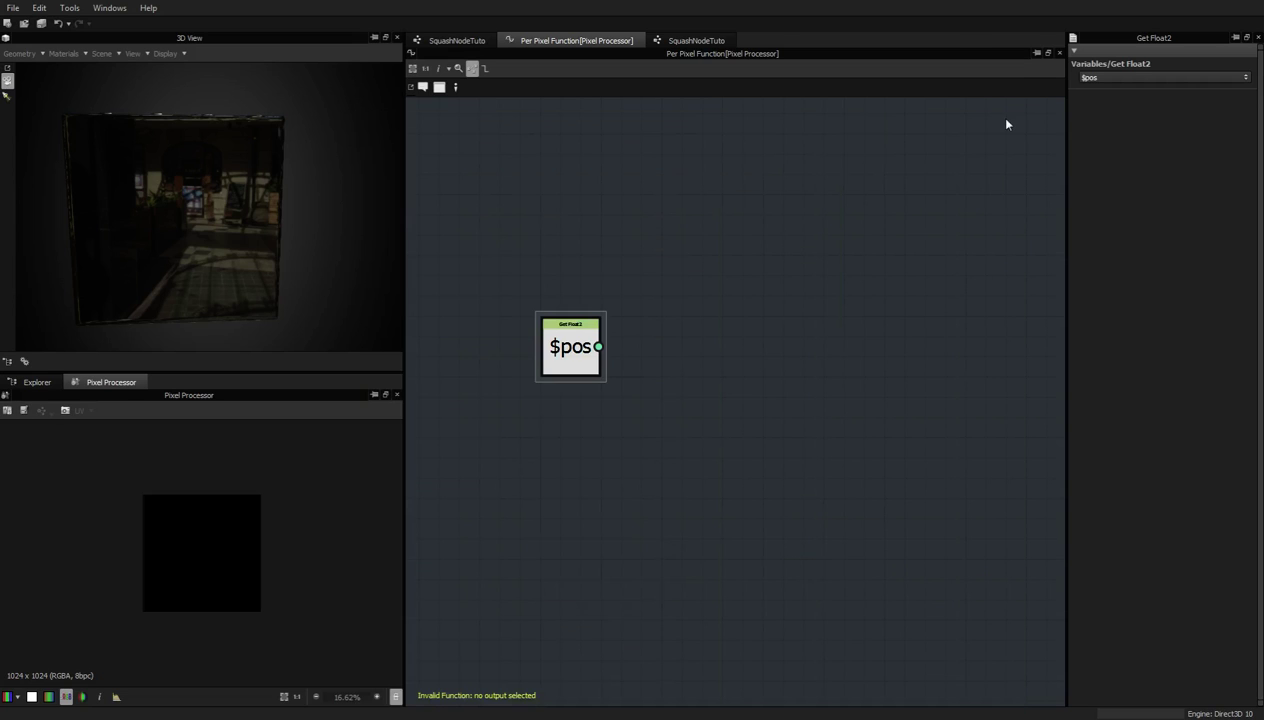
Add a Swizzle Float1 node for the X component and connect the $pos node's output to its vector input
{"action": "scroll", "coordinate": [739, 316], "scroll_direction": "down", "scroll_amount": 1}
{"action": "scroll", "coordinate": [733, 325], "scroll_direction": "up", "scroll_amount": 1}
{"action": "scroll", "coordinate": [745, 330], "scroll_direction": "down", "scroll_amount": 1}
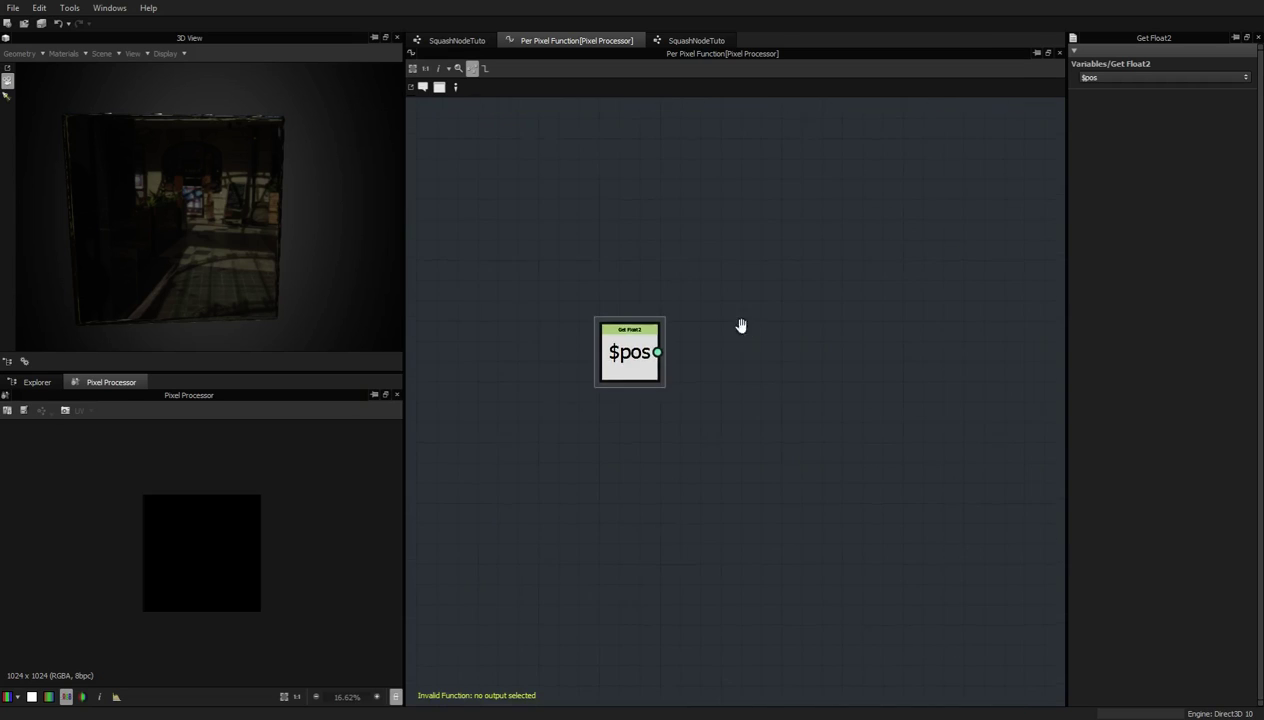
{"action": "scroll", "coordinate": [688, 294], "scroll_direction": "up", "scroll_amount": 1}
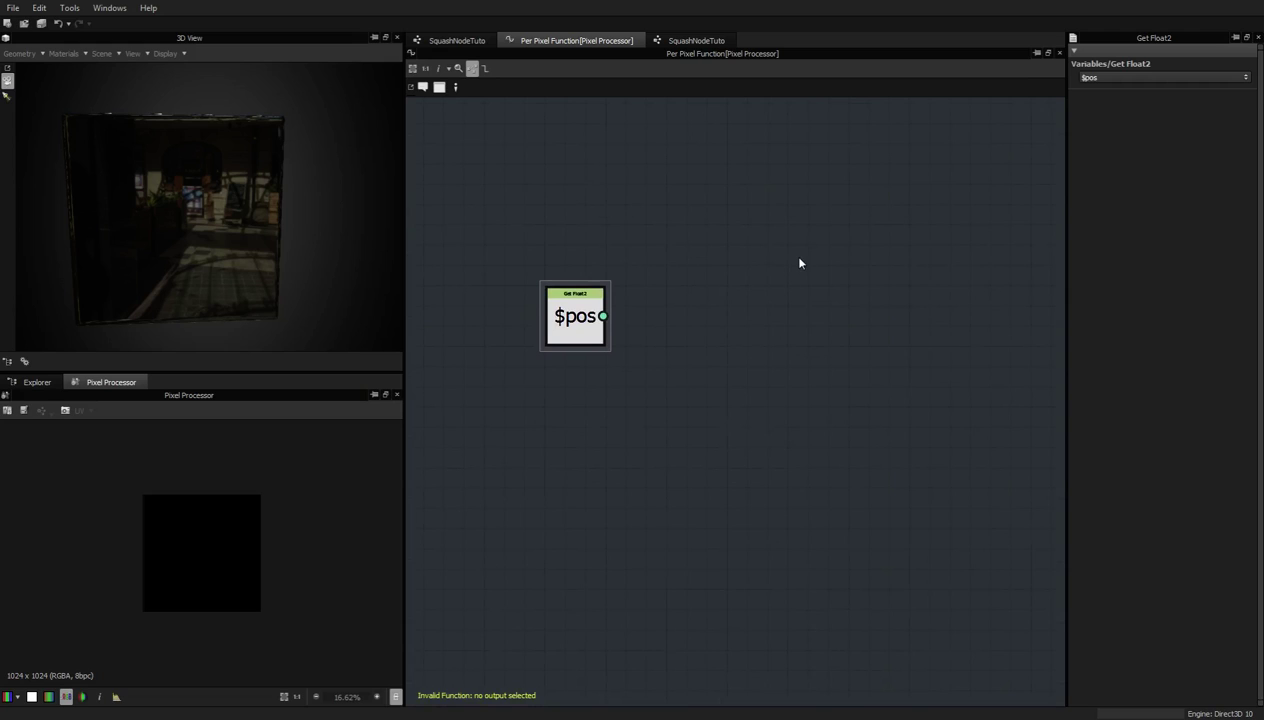
{"action": "key", "text": "space"}
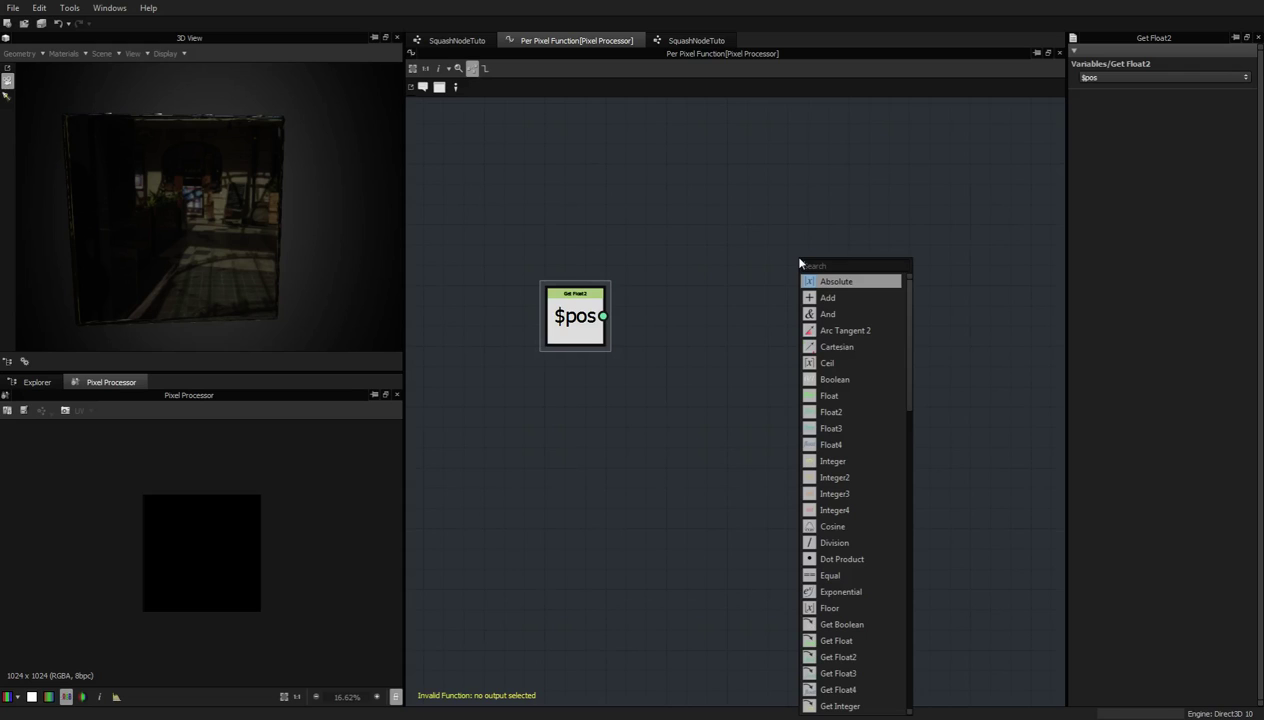
{"action": "type", "text": "sw"}
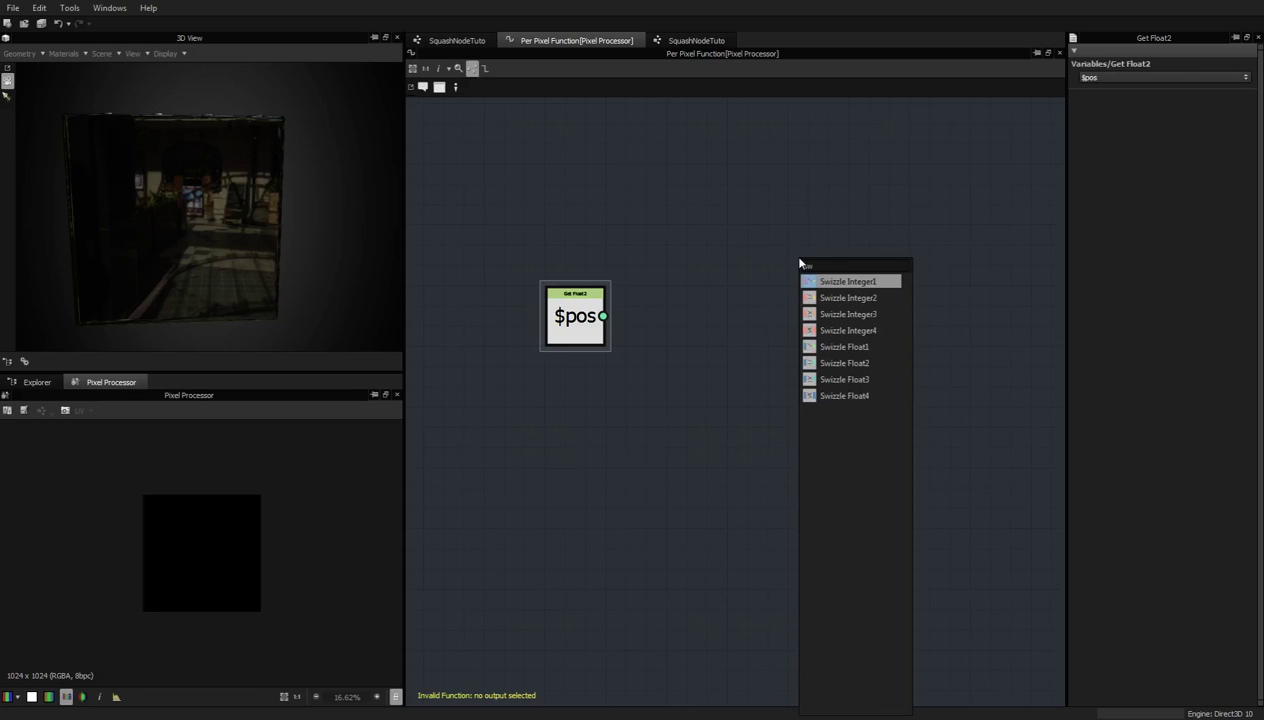
{"action": "left_click", "coordinate": [814, 347]}
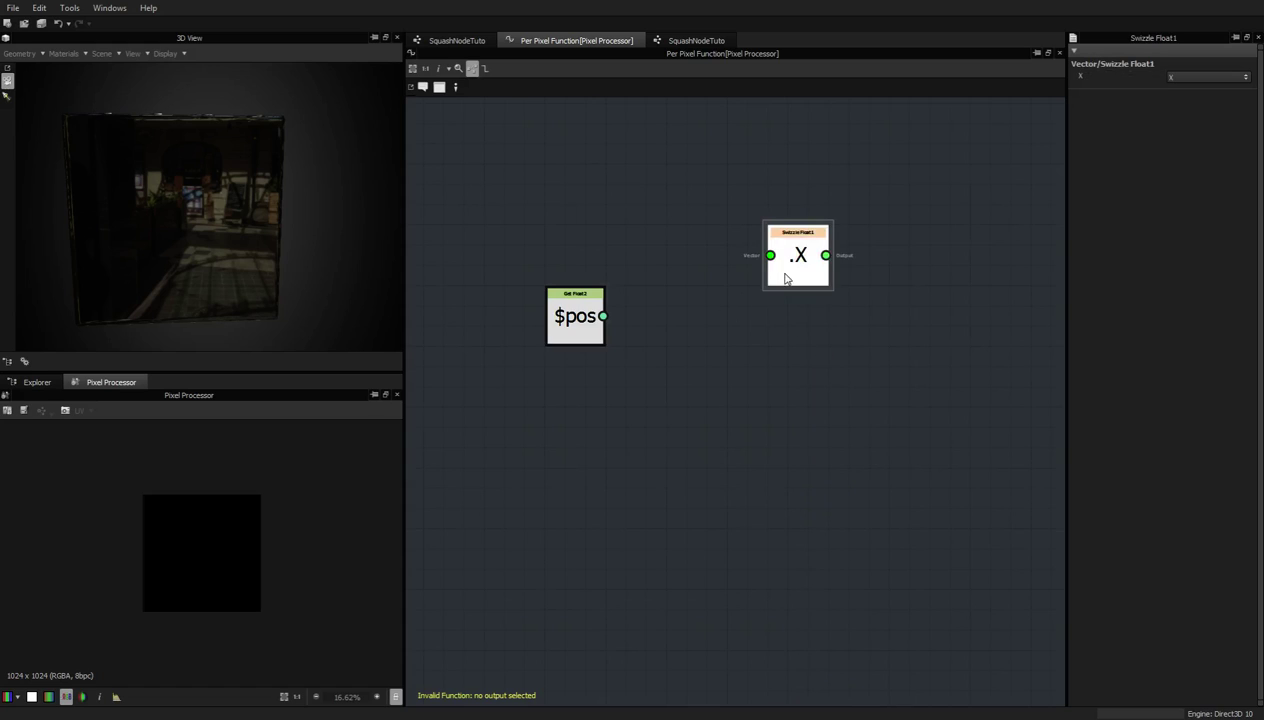
{"action": "left_click_drag", "start_coordinate": [780, 275], "coordinate": [699, 275]}
{"action": "left_click_drag", "start_coordinate": [604, 316], "coordinate": [689, 255]}
Duplicate the X Swizzle Float1 node with its $pos connection and set the copy's component to Y
{"action": "key", "text": "ctrl+d"}
{"action": "left_click", "coordinate": [733, 412]}
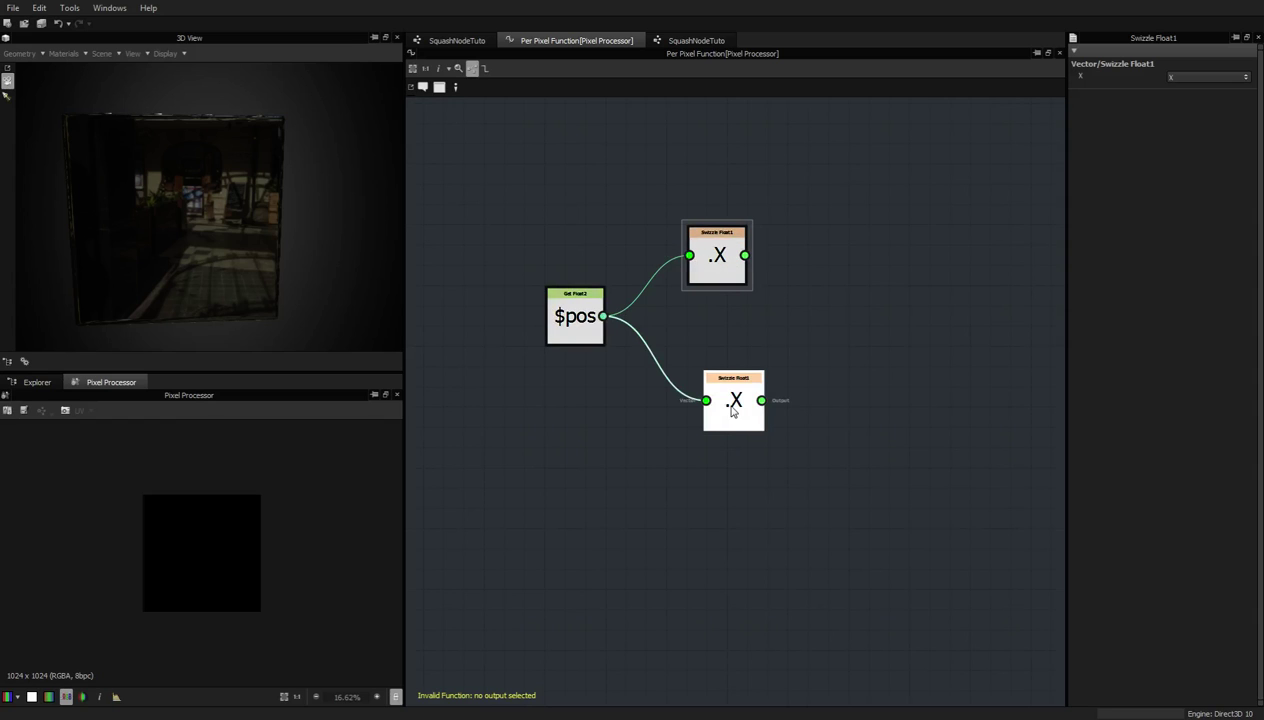
{"action": "left_click", "coordinate": [1188, 80]}
{"action": "left_click", "coordinate": [1180, 95]}
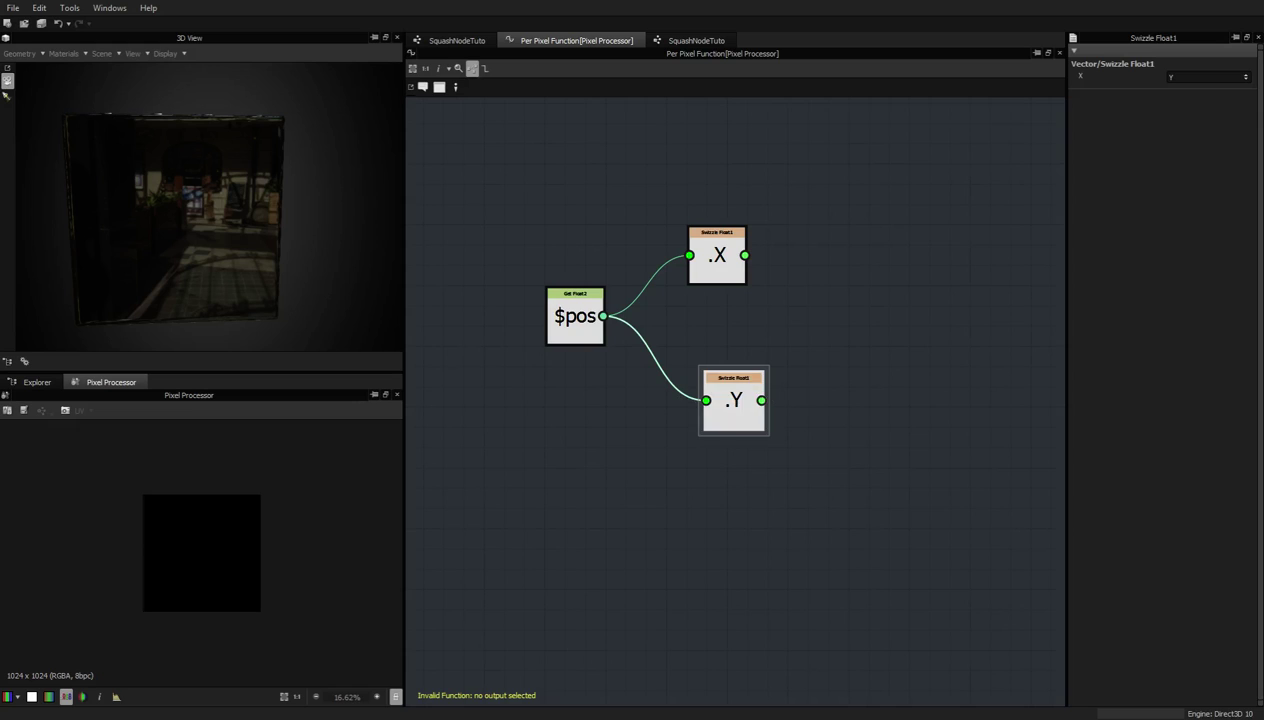
Align the Y swizzle node under the X swizzle node, leaving a large vertical gap between them
{"action": "left_click_drag", "start_coordinate": [726, 400], "coordinate": [710, 375]}
{"action": "middle_click_drag", "start_coordinate": [651, 319], "coordinate": [652, 326]}
{"action": "scroll", "coordinate": [657, 335], "scroll_direction": "down", "scroll_amount": 2}
{"action": "scroll", "coordinate": [700, 330], "scroll_direction": "up", "scroll_amount": 3}
{"action": "scroll", "coordinate": [721, 316], "scroll_direction": "down", "scroll_amount": 1}
{"action": "left_click_drag", "start_coordinate": [690, 436], "coordinate": [682, 655]}
{"action": "middle_click_drag", "start_coordinate": [777, 613], "coordinate": [805, 527]}
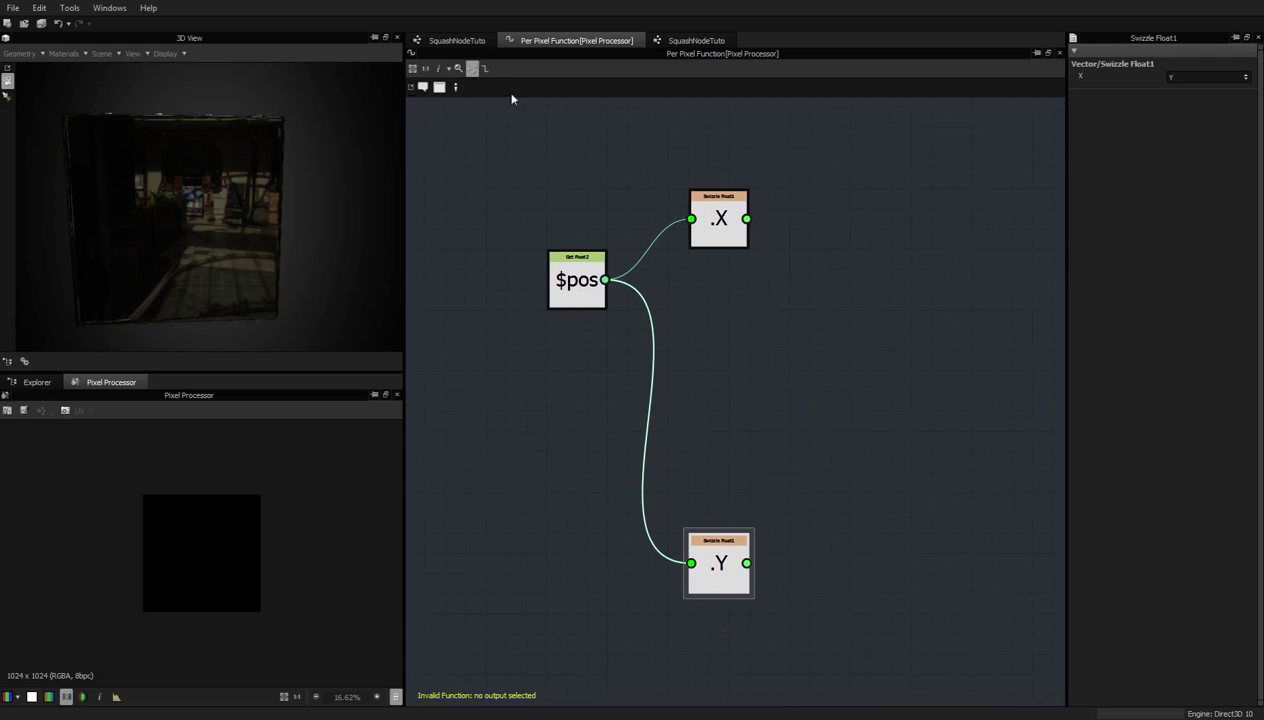
Display the node links as right-angled lines and move the Y swizzle node further below the X swizzle node
{"action": "left_click", "coordinate": [484, 70]}
{"action": "left_click_drag", "start_coordinate": [726, 585], "coordinate": [726, 665]}
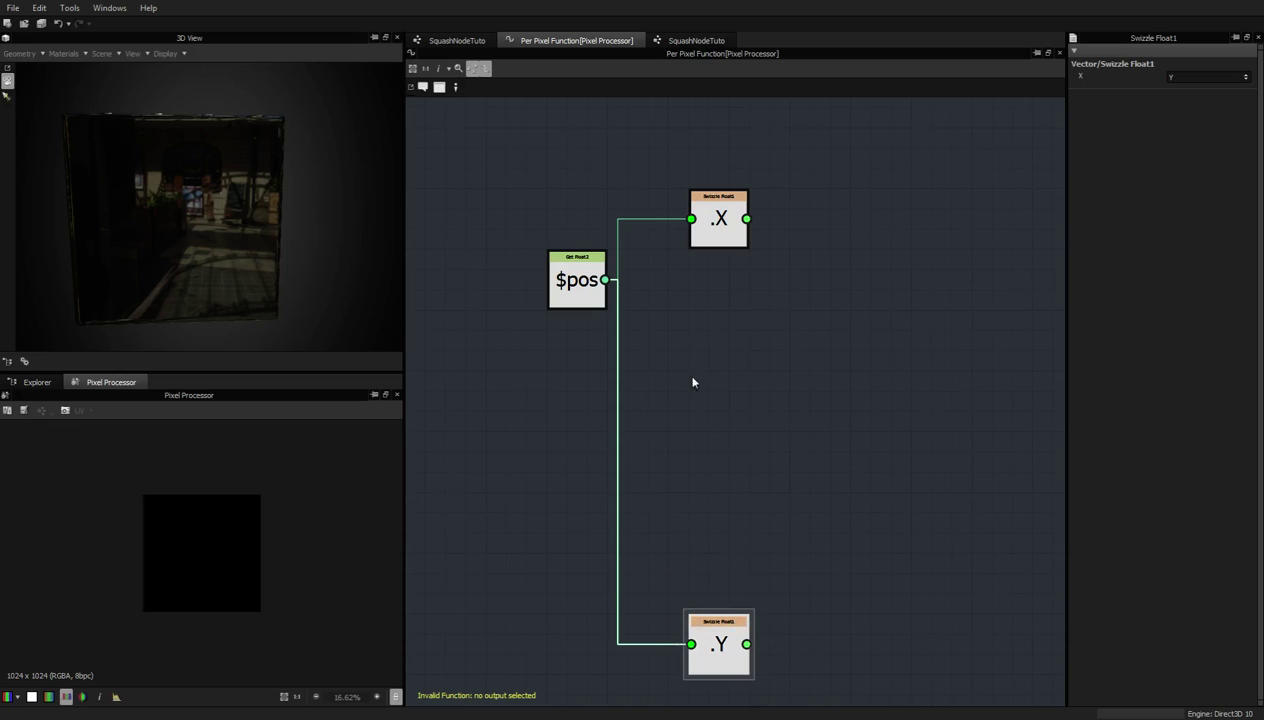
{"action": "left_click", "coordinate": [733, 233]}
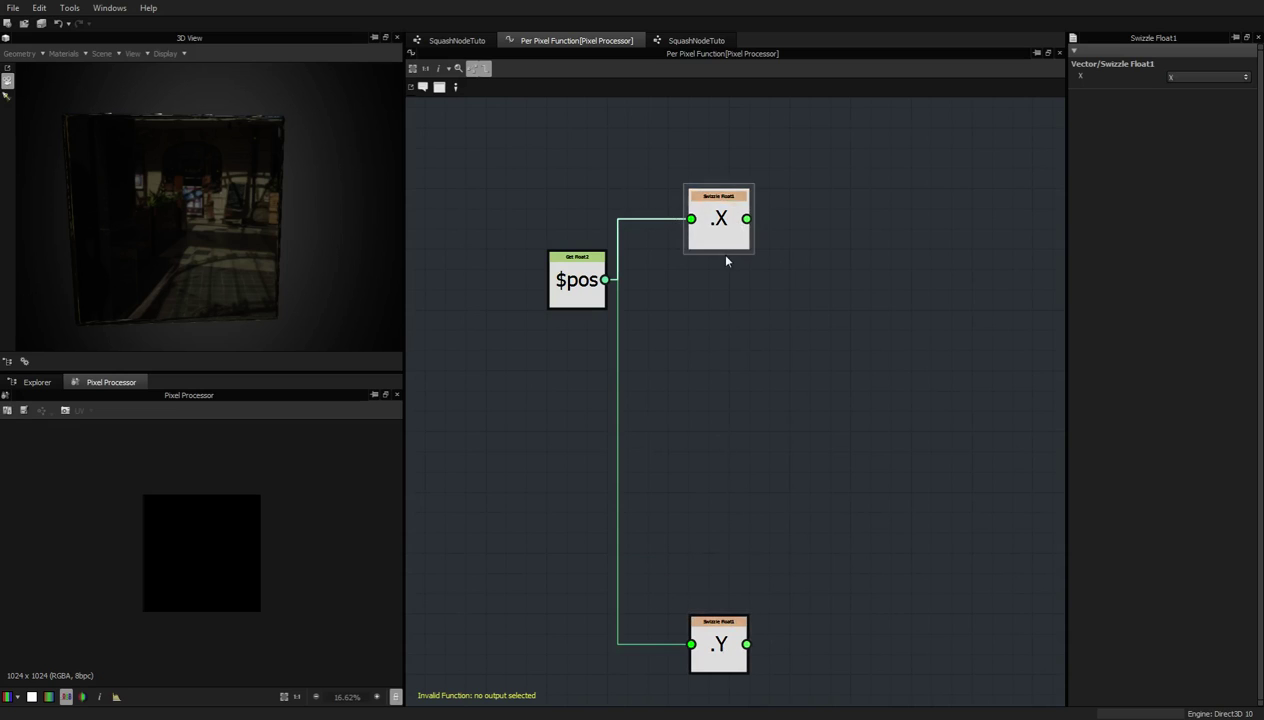
Add a constant Float node and align it midway between the X and Y swizzle nodes
{"action": "key", "text": "space"}
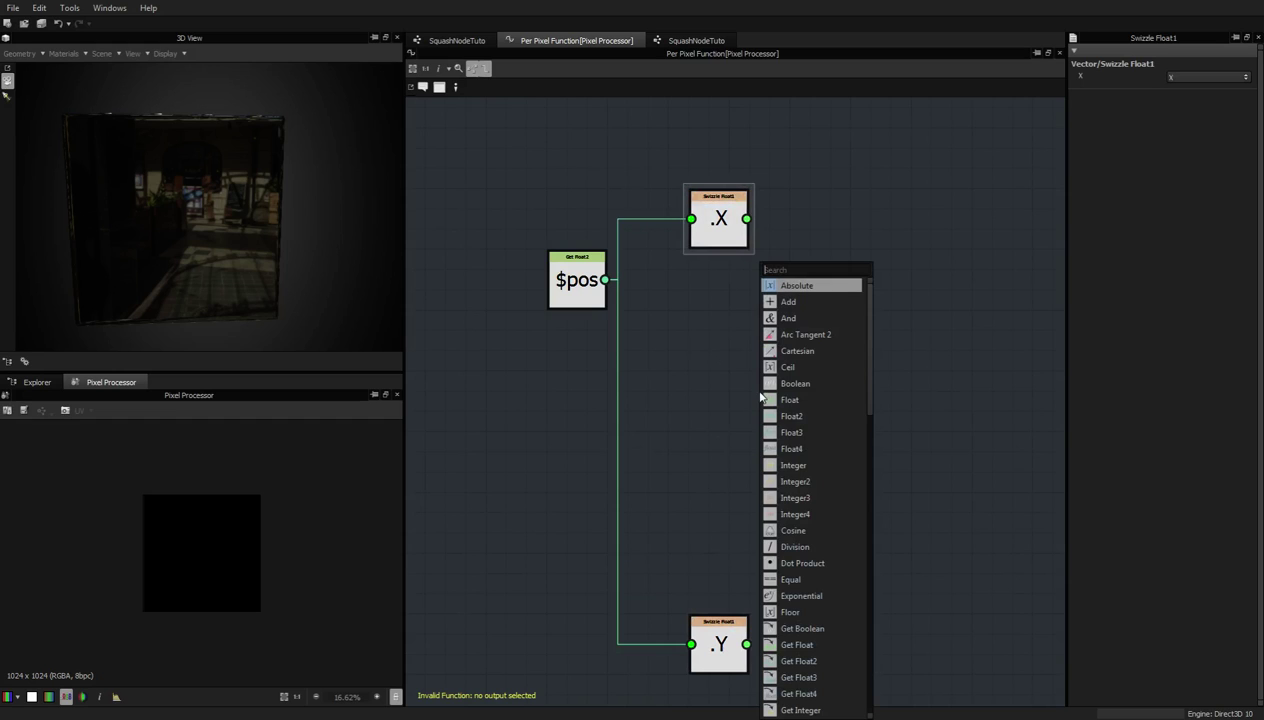
{"action": "type", "text": "float"}
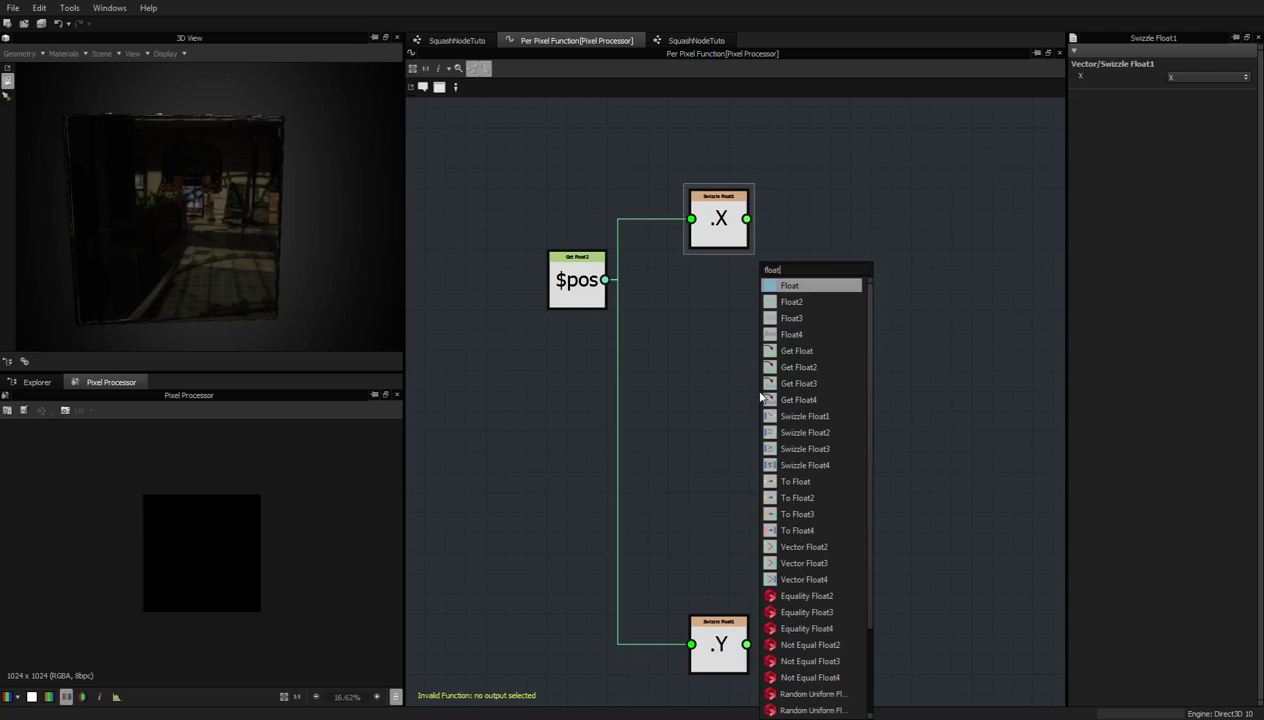
{"action": "key", "text": "Return"}
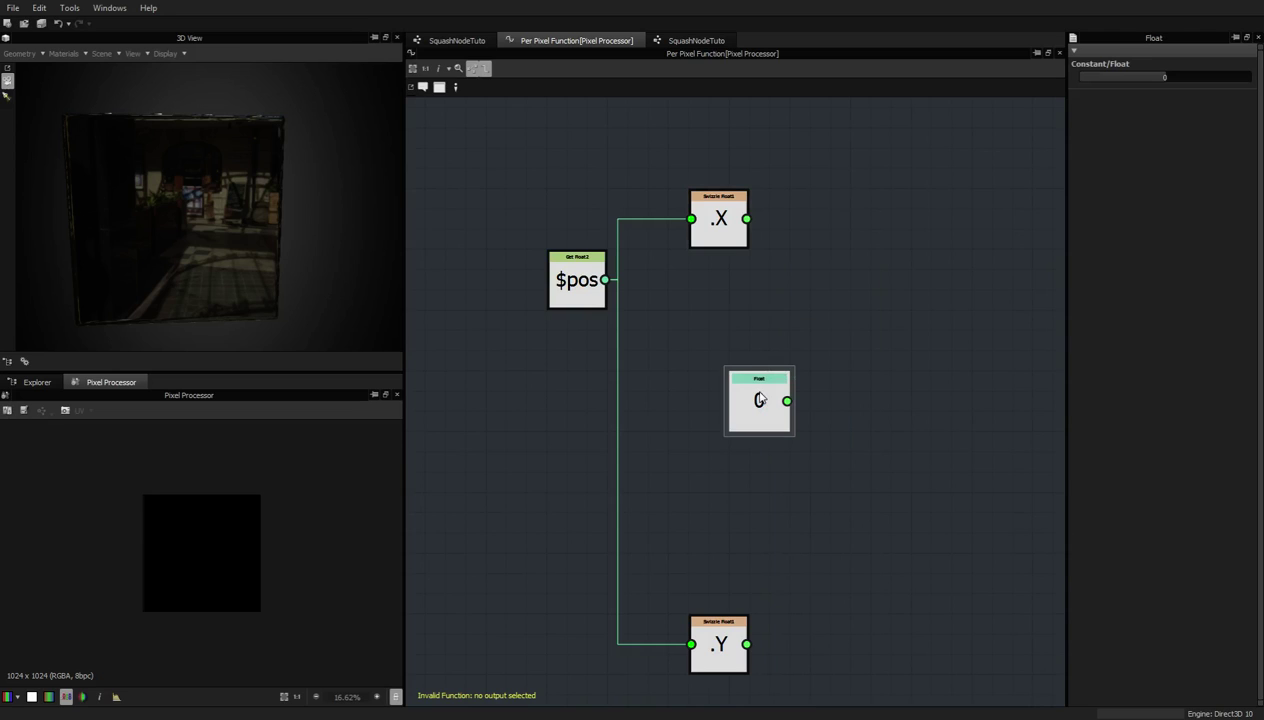
{"action": "left_click_drag", "start_coordinate": [773, 398], "coordinate": [727, 430]}
Attach a comment reading "Strength" to the new Float node
{"action": "key", "text": "space"}
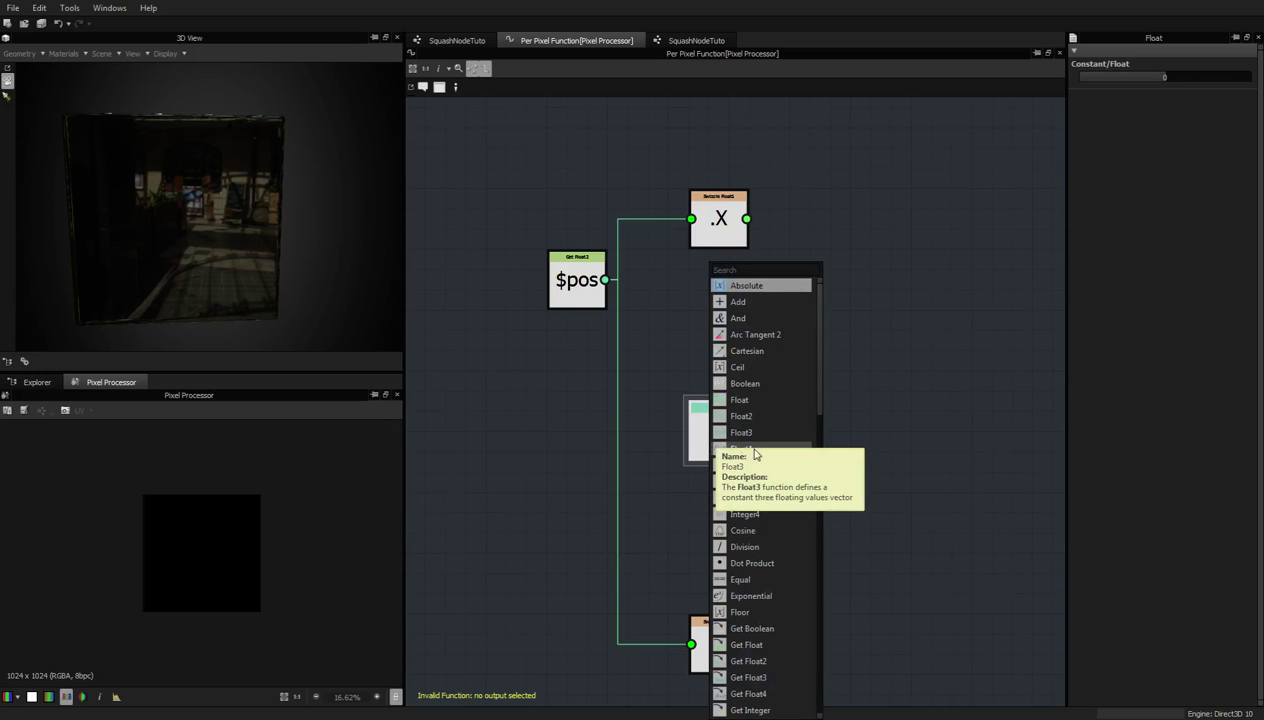
{"action": "scroll", "coordinate": [746, 455], "scroll_direction": "down", "scroll_amount": 15}
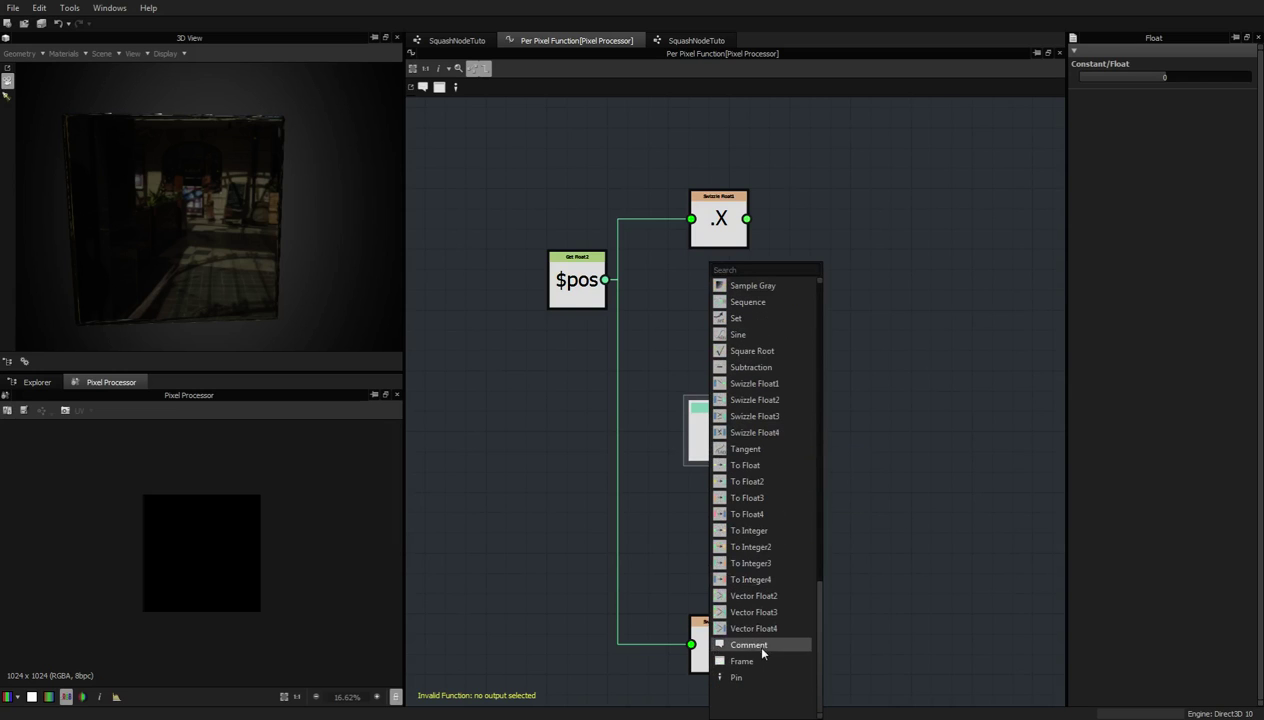
{"action": "left_click", "coordinate": [748, 645]}
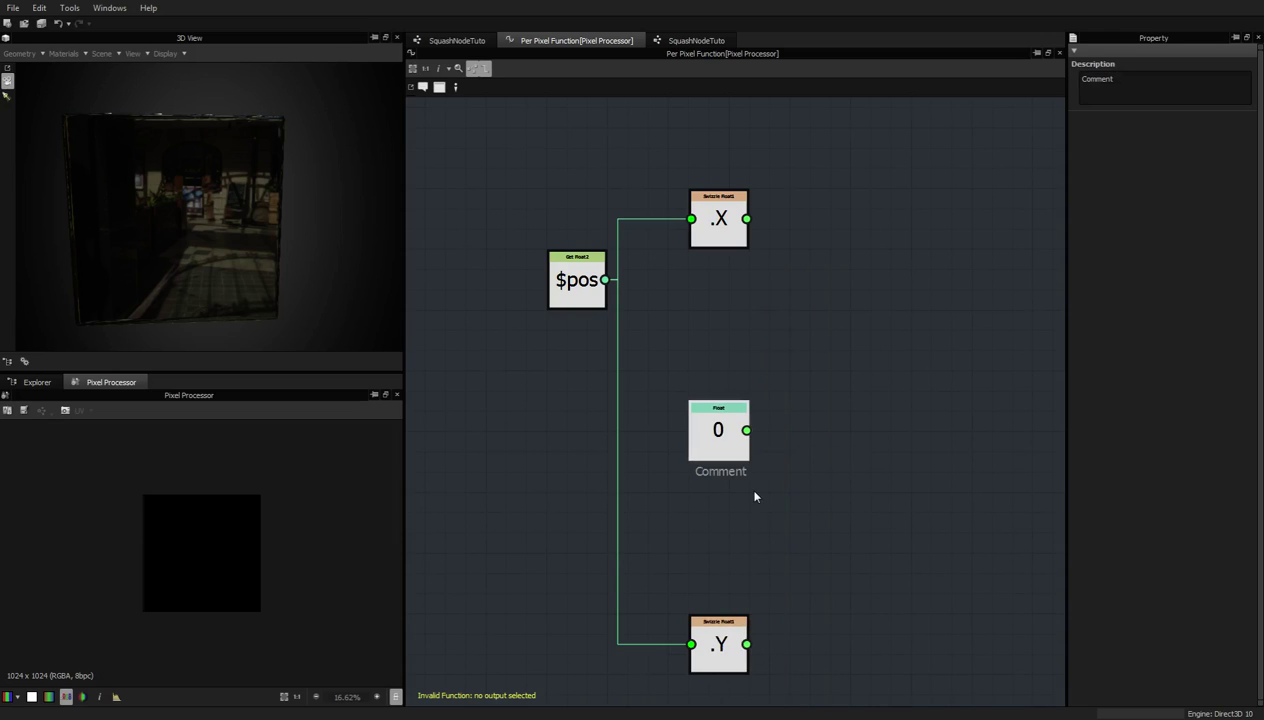
{"action": "left_click_drag", "start_coordinate": [1112, 78], "coordinate": [1078, 84]}
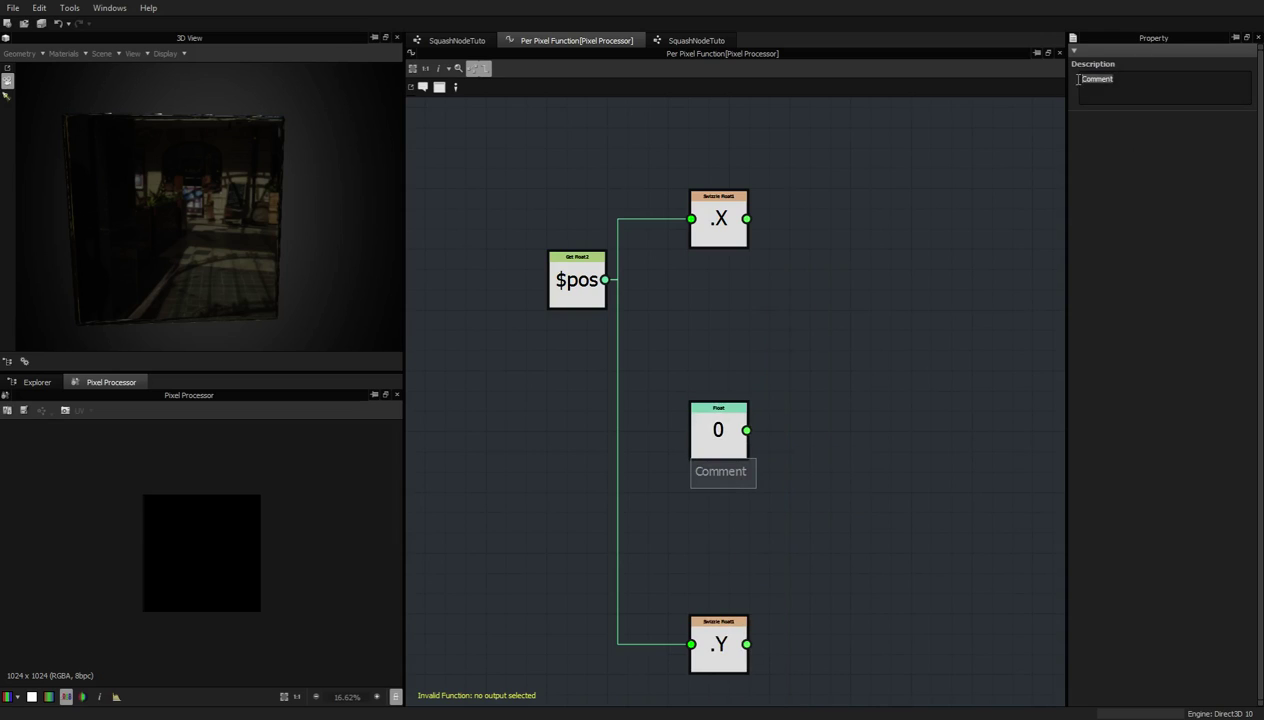
{"action": "type", "text": "Strength"}
{"action": "left_click", "coordinate": [782, 474]}
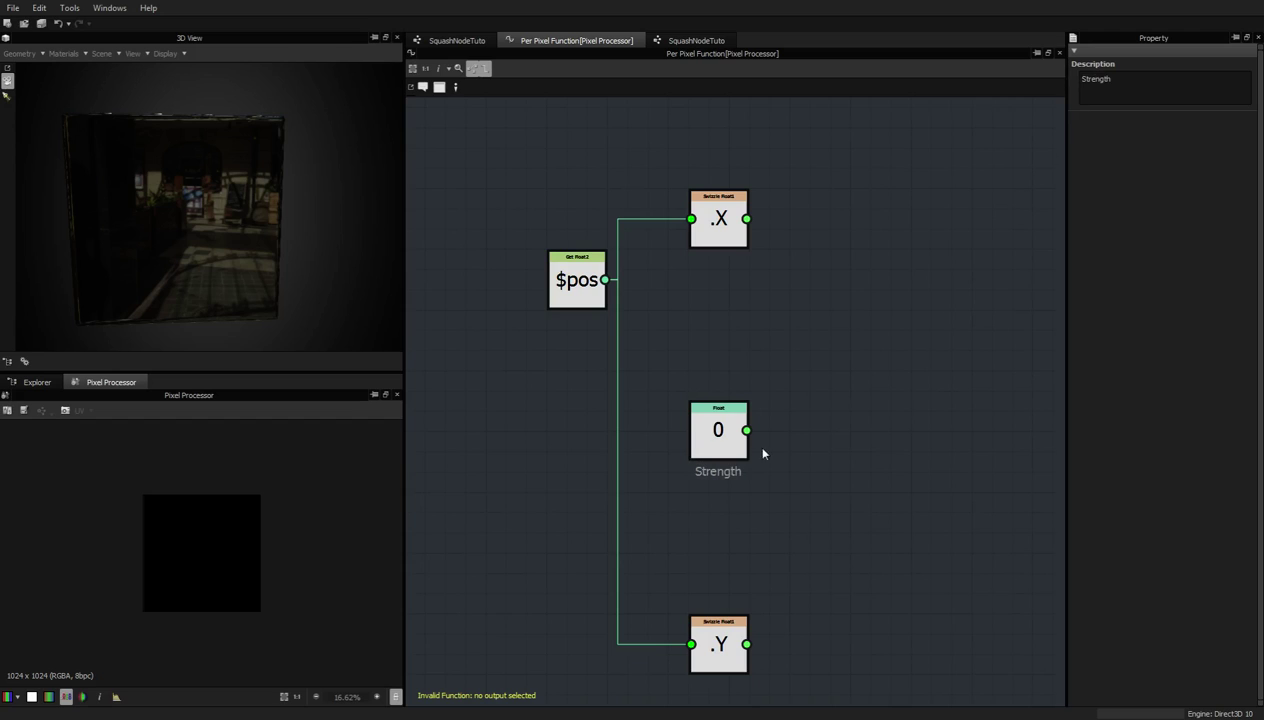
Add a second constant Float node with value 1 and place it directly above the Strength float
{"action": "left_click", "coordinate": [720, 432]}
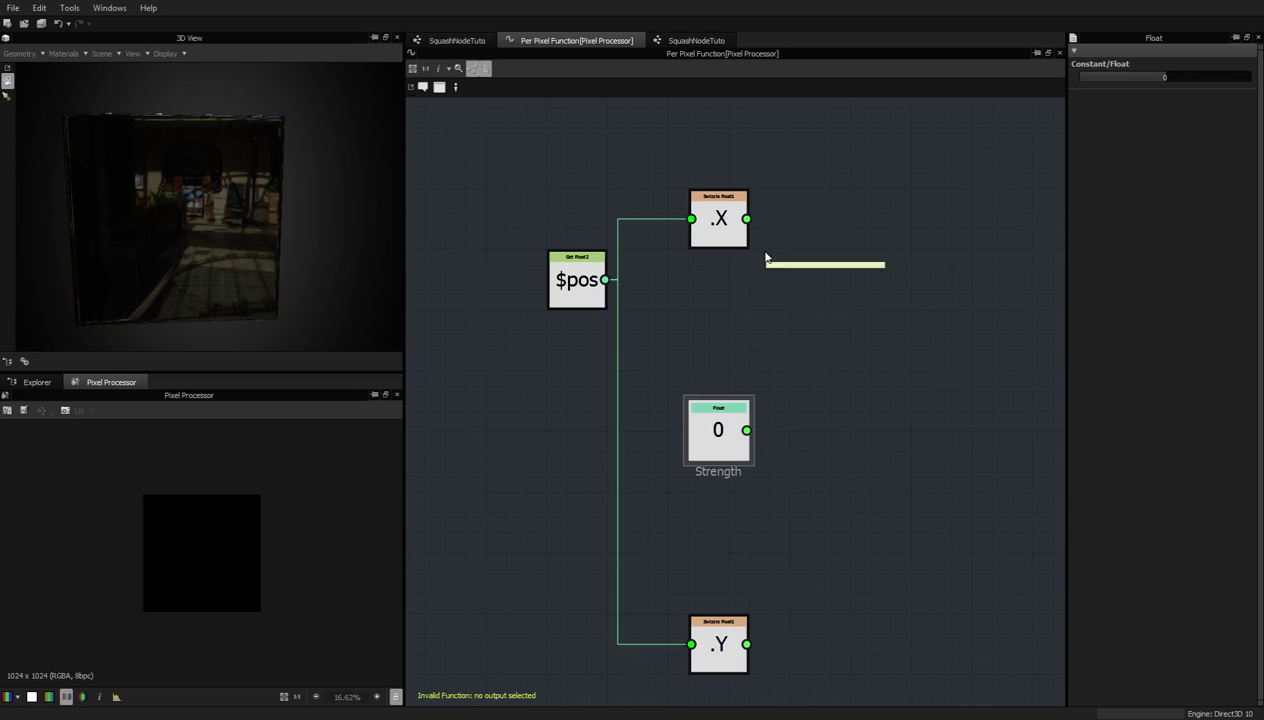
{"action": "left_click", "coordinate": [724, 233]}
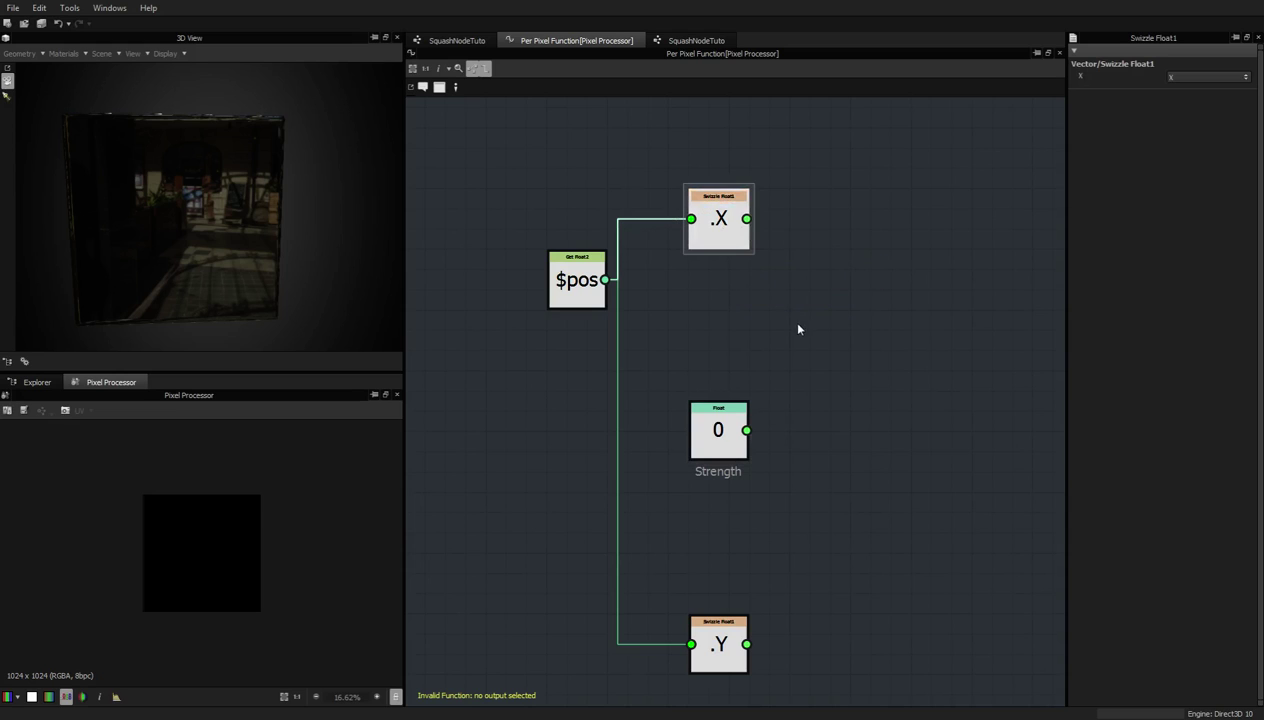
{"action": "left_click", "coordinate": [725, 431]}
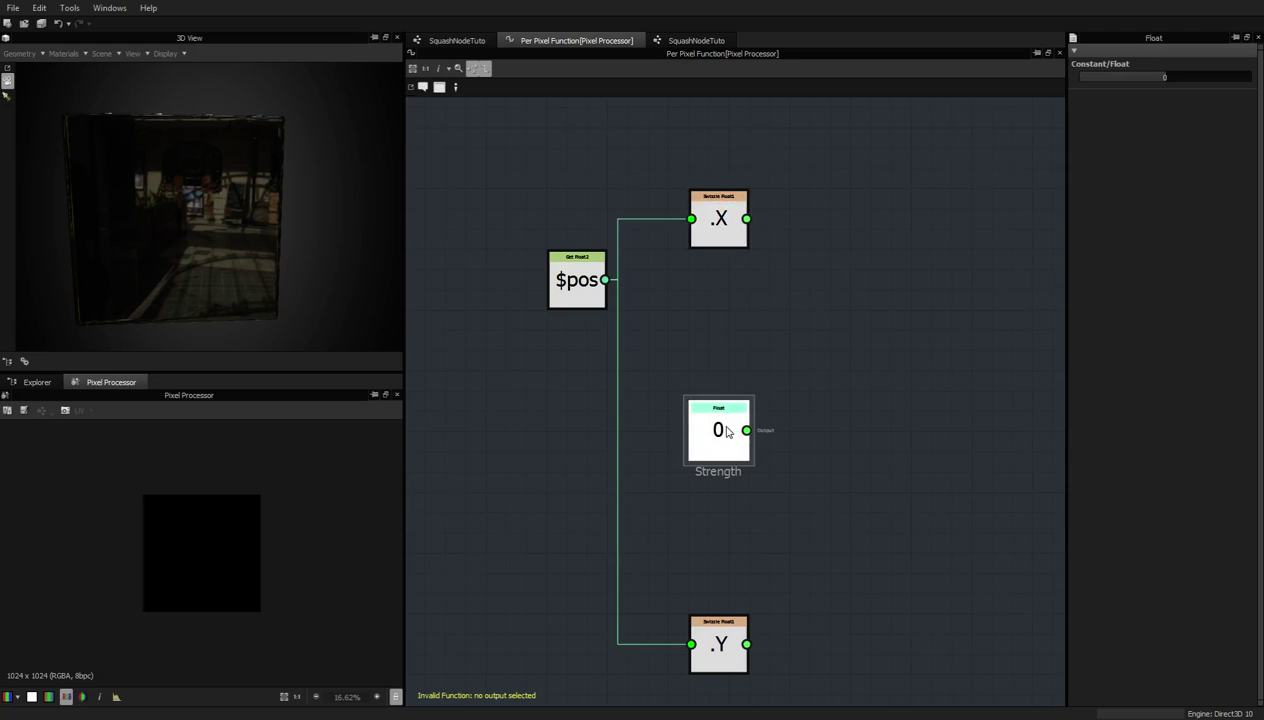
{"action": "right_click", "coordinate": [731, 347]}
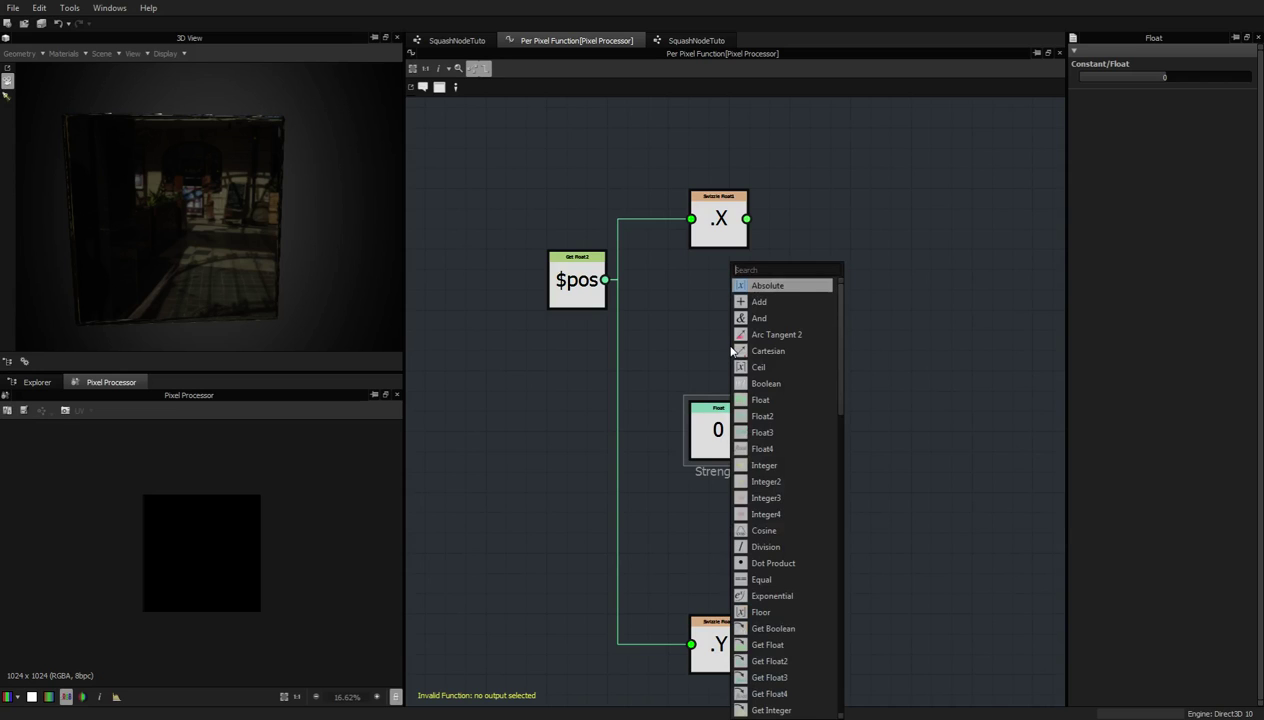
{"action": "type", "text": "float"}
{"action": "key", "text": "Return"}
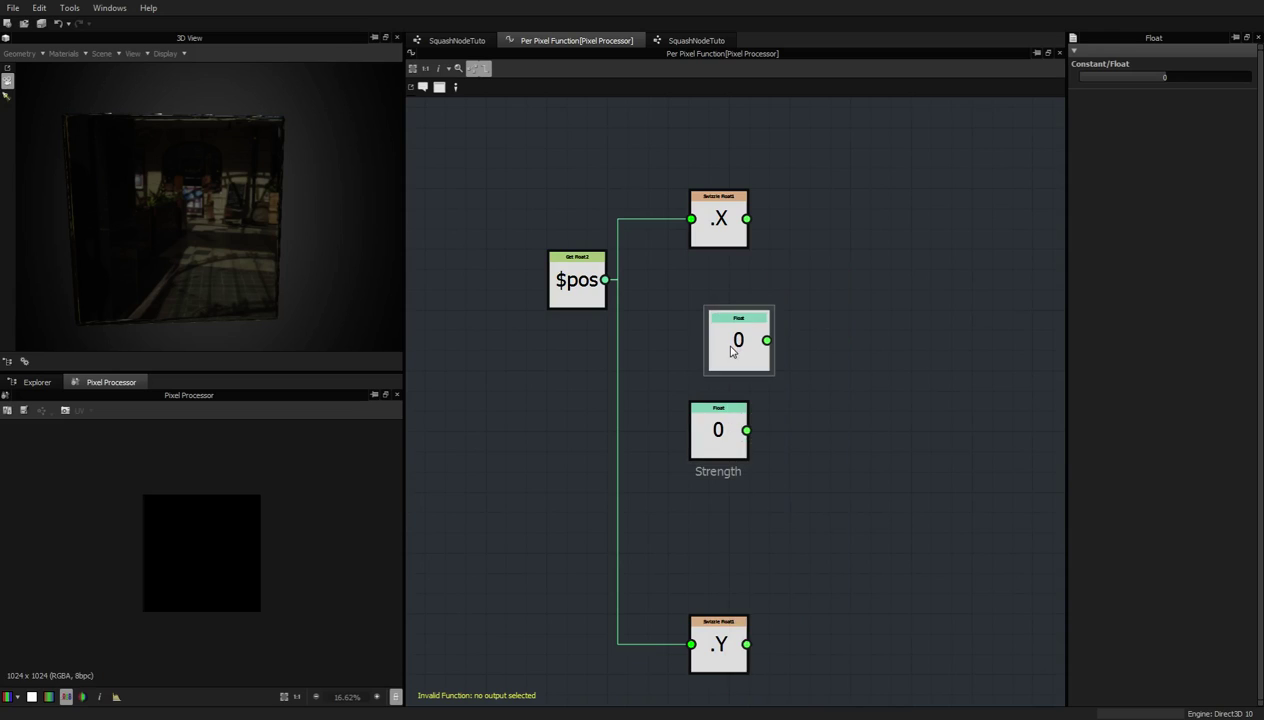
{"action": "left_click", "coordinate": [1165, 78]}
{"action": "left_click_drag", "start_coordinate": [1165, 78], "coordinate": [1245, 77]}
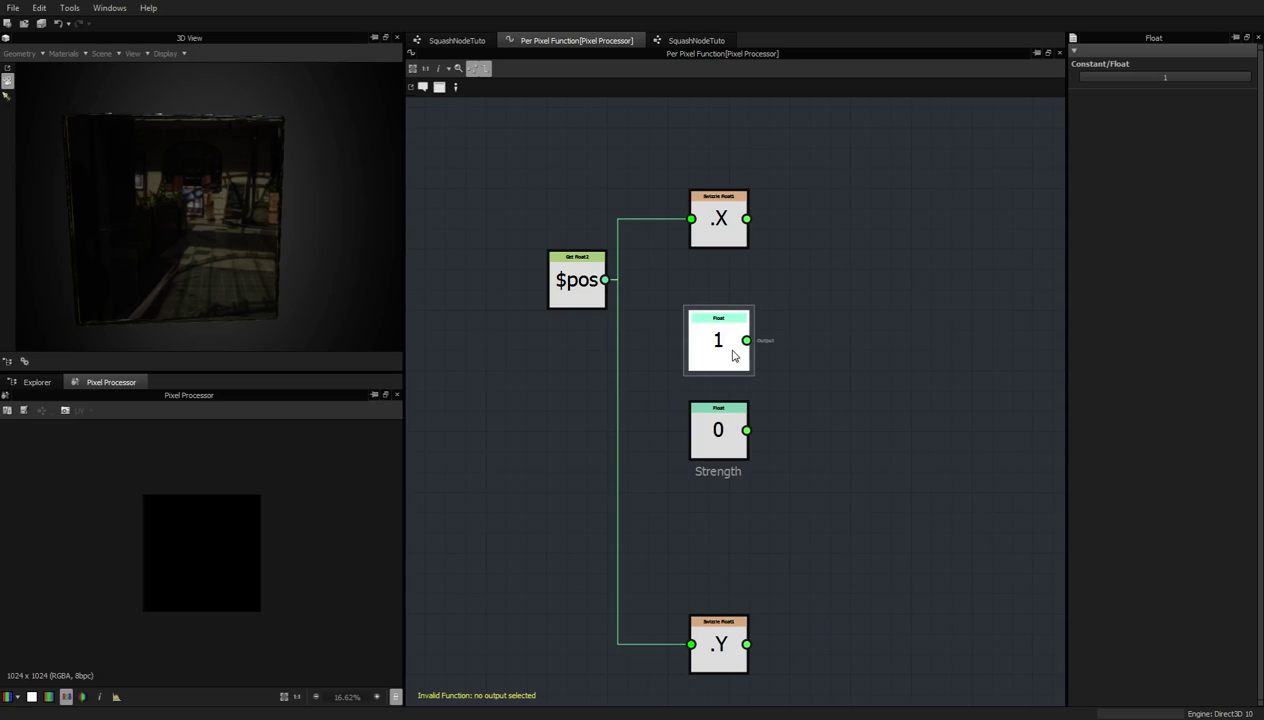
Add a Subtraction node that takes the constant 1 as first input and the Strength float as second input
{"action": "key", "text": "space"}
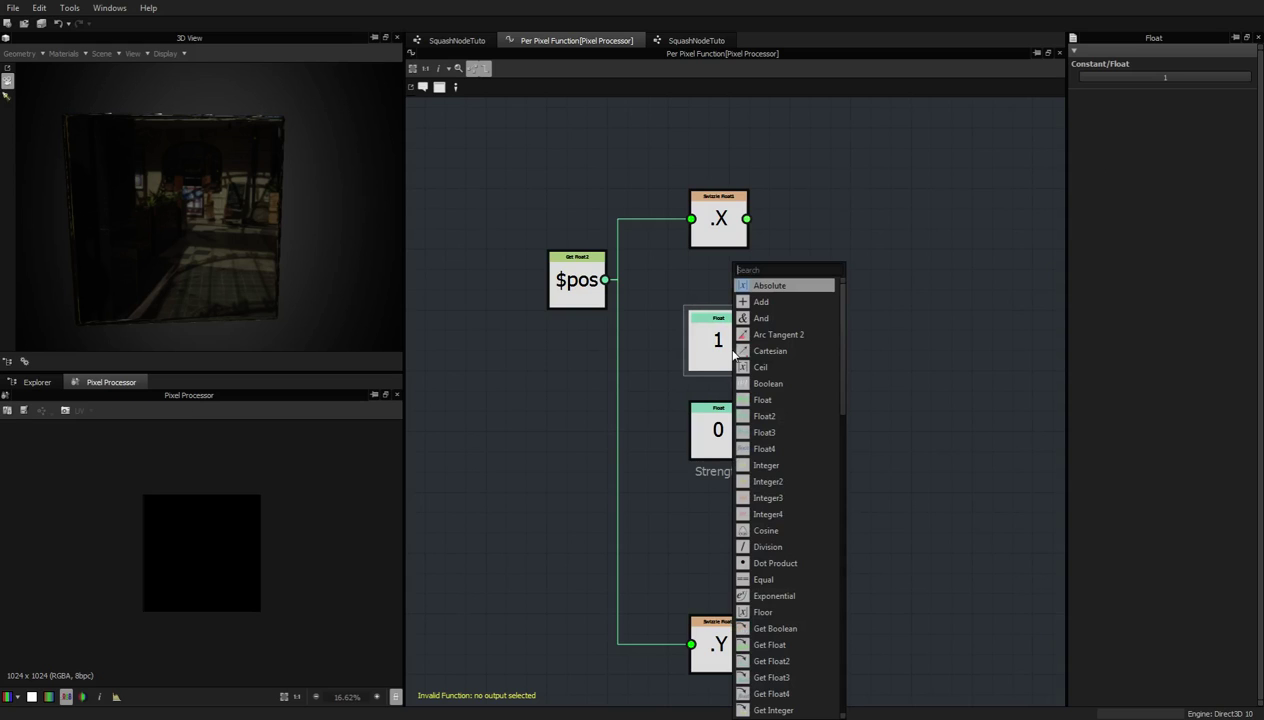
{"action": "scroll", "coordinate": [735, 355], "scroll_direction": "down", "scroll_amount": 5}
{"action": "left_click", "coordinate": [735, 352]}
{"action": "left_click_drag", "start_coordinate": [810, 350], "coordinate": [820, 378]}
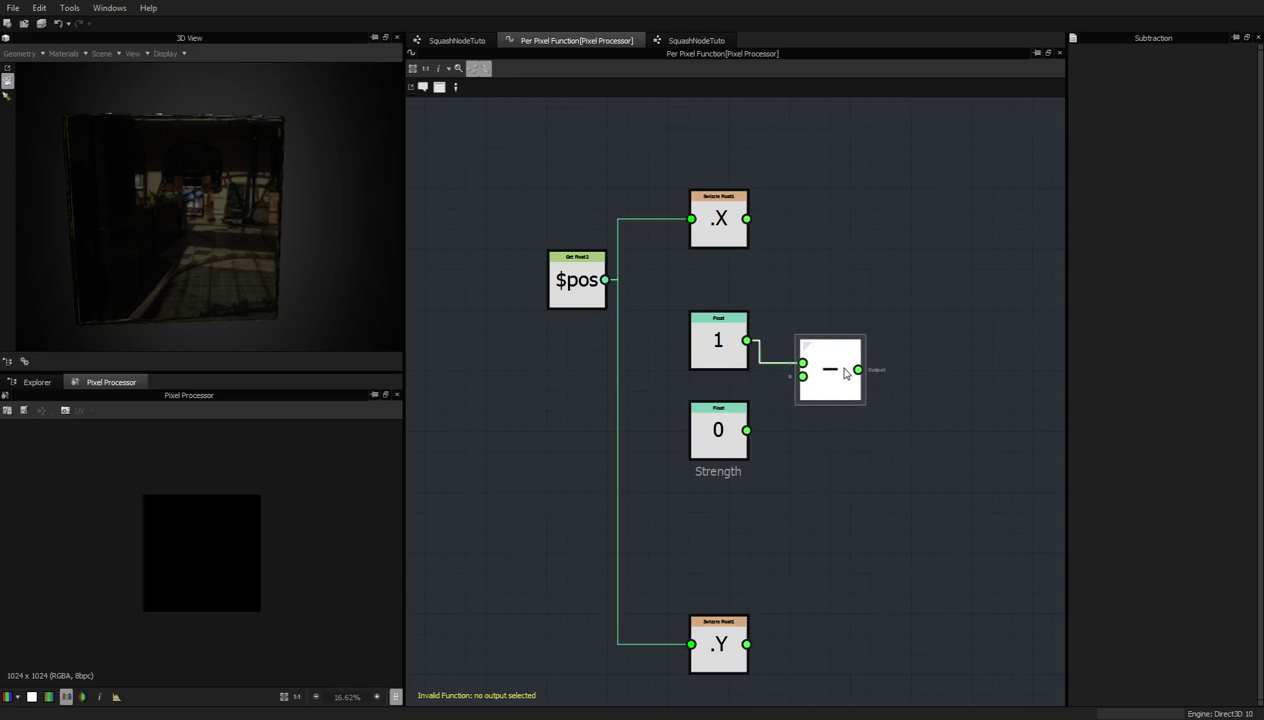
{"action": "left_click_drag", "start_coordinate": [747, 430], "coordinate": [818, 395]}
{"action": "left_click", "coordinate": [713, 430]}
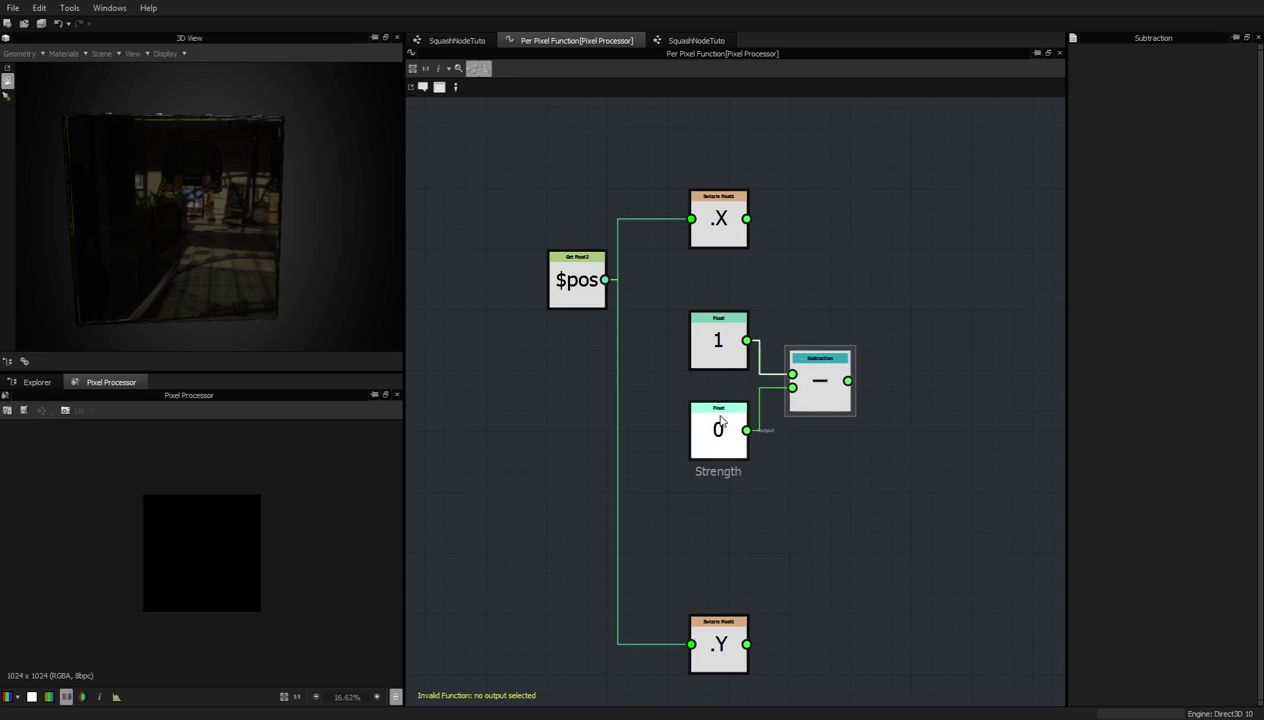
{"action": "left_click", "coordinate": [720, 345]}
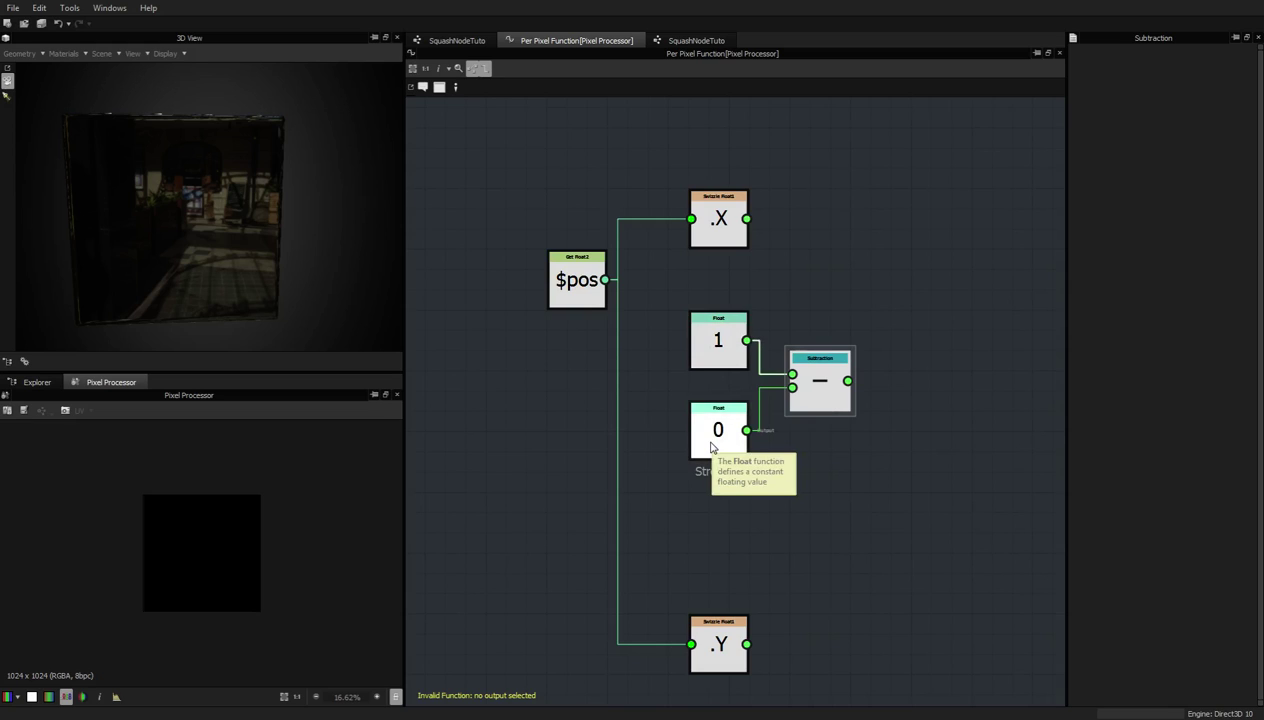
Add a Division node and connect the X swizzle to its first input and the Subtraction output to its second
{"action": "middle_click_drag", "start_coordinate": [837, 245], "coordinate": [804, 254]}
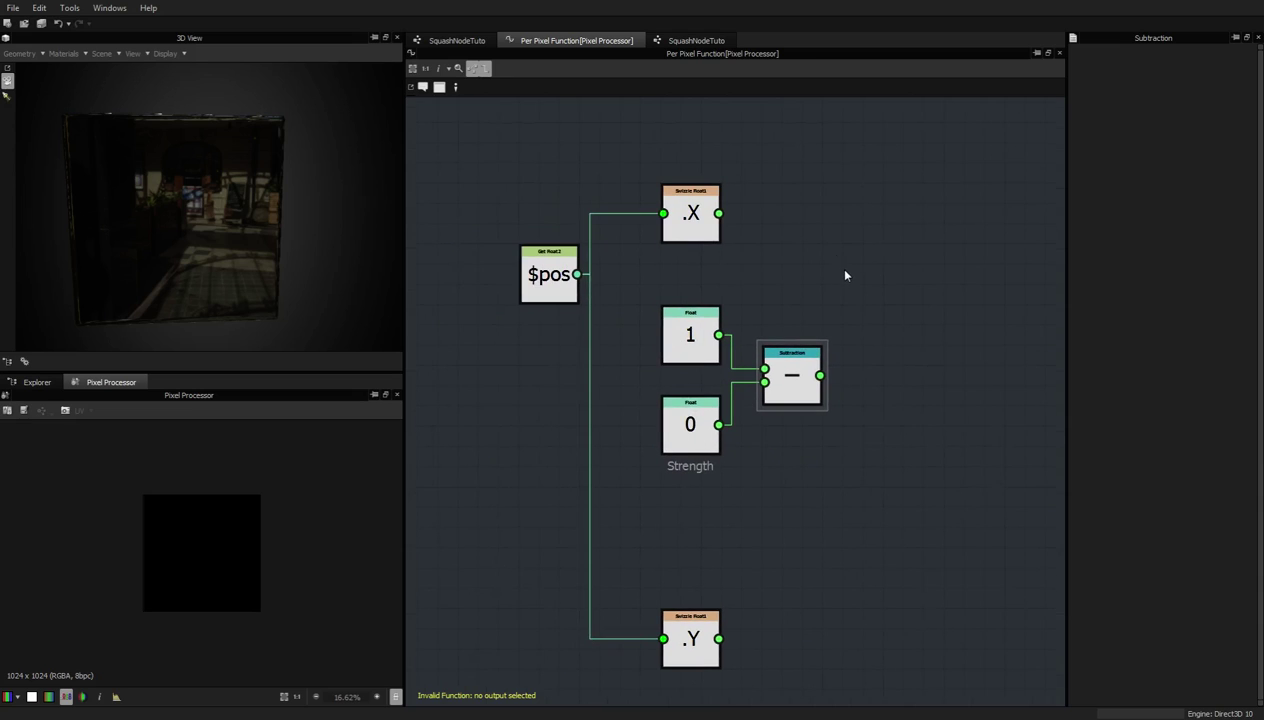
{"action": "right_click", "coordinate": [838, 259]}
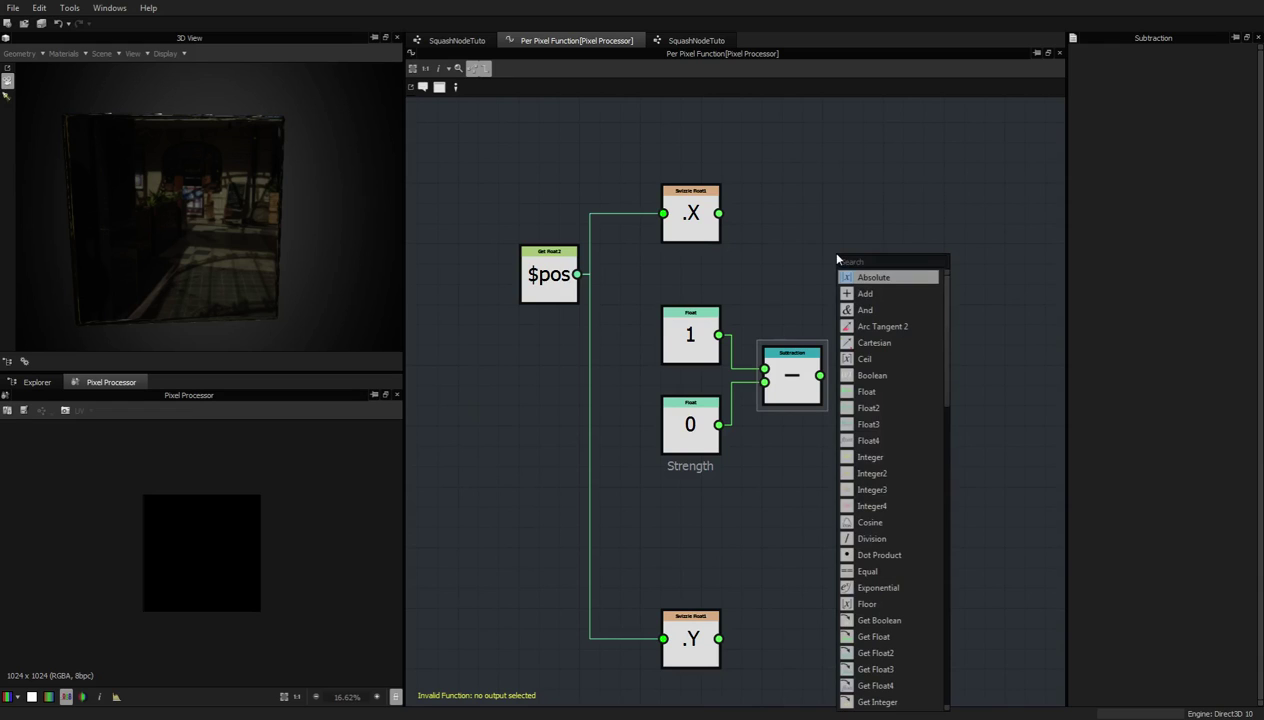
{"action": "type", "text": "div"}
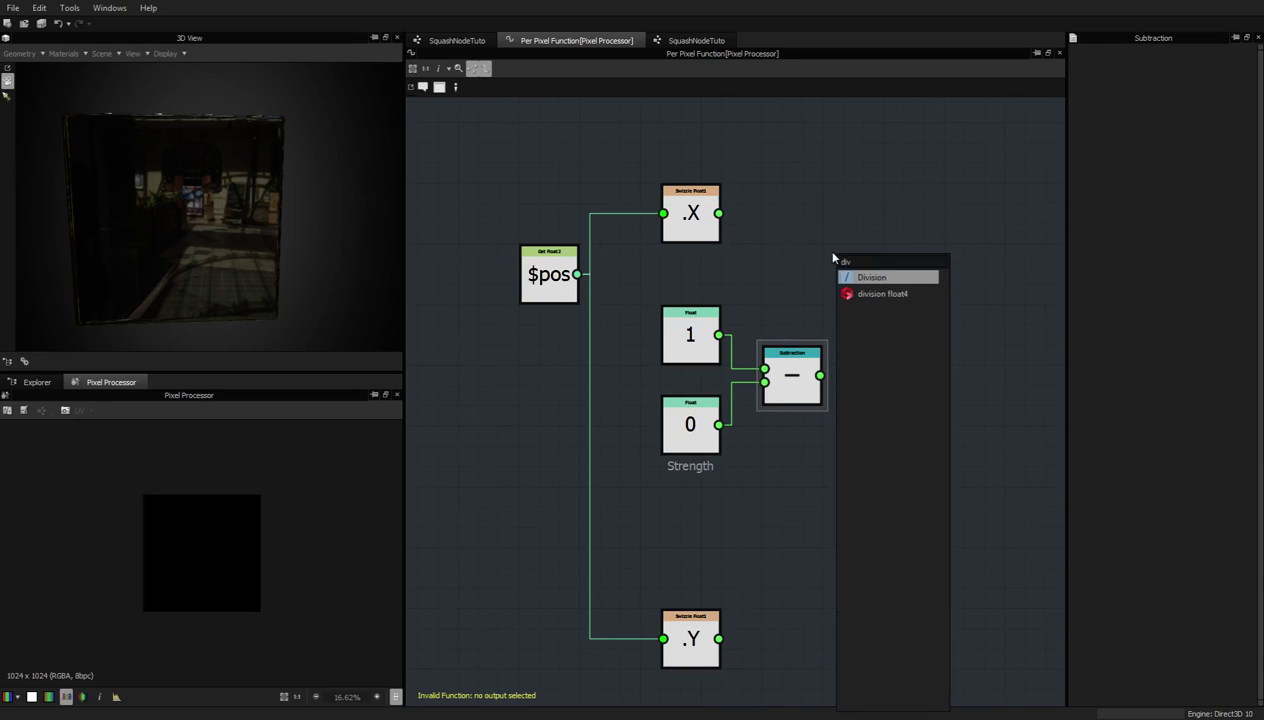
{"action": "left_click", "coordinate": [870, 277]}
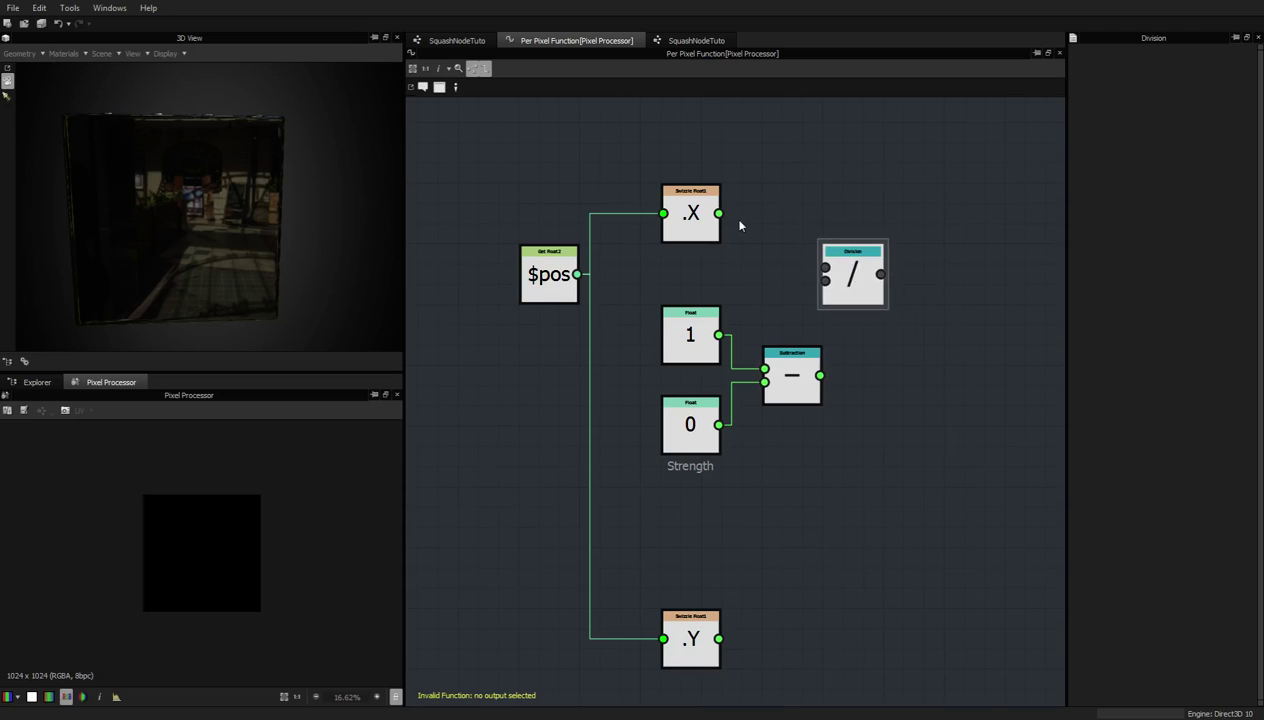
{"action": "left_click_drag", "start_coordinate": [718, 213], "coordinate": [883, 276]}
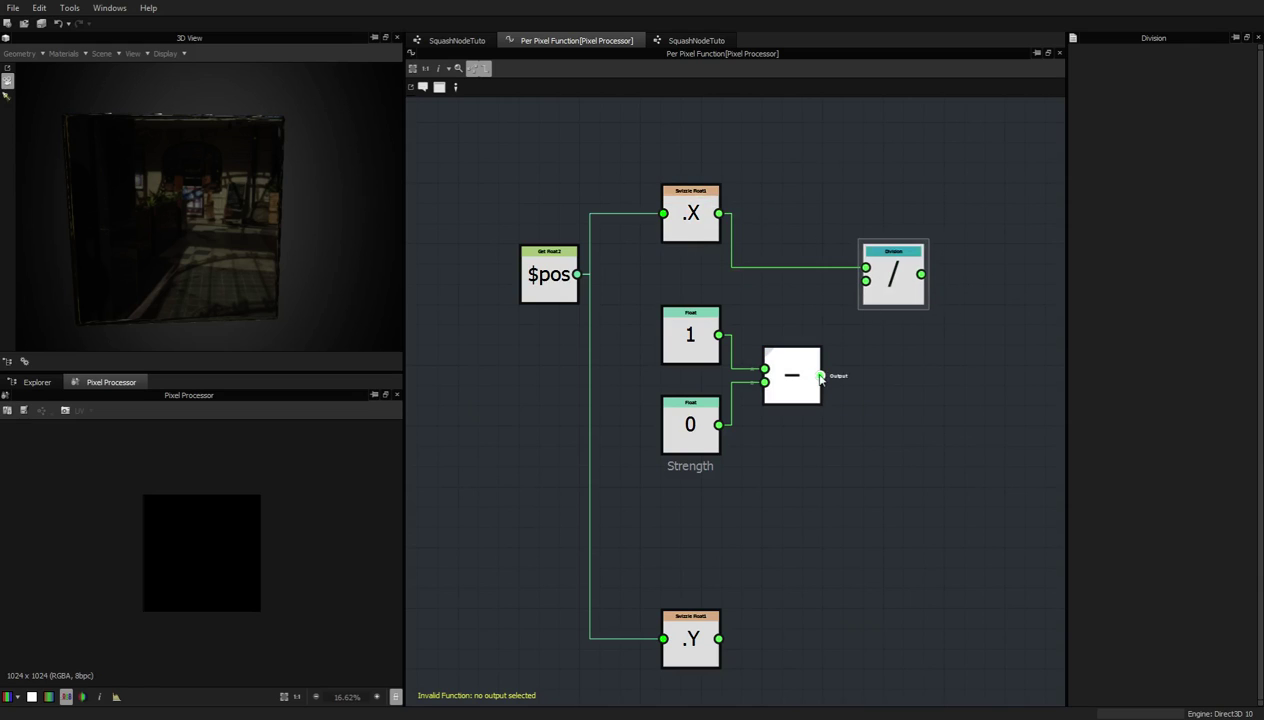
{"action": "left_click_drag", "start_coordinate": [820, 376], "coordinate": [866, 280]}
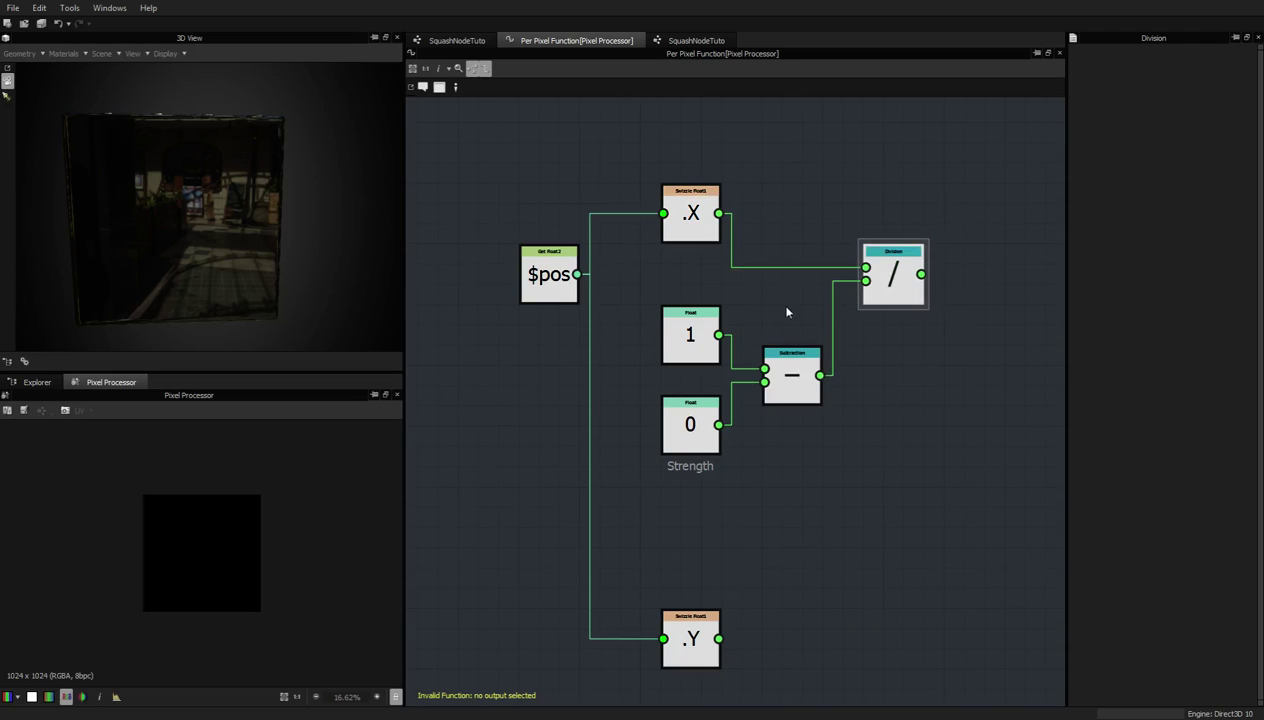
Add a Sample Color node and place it at the far end of the graph, past the Division node
{"action": "middle_click_drag", "start_coordinate": [961, 316], "coordinate": [877, 326]}
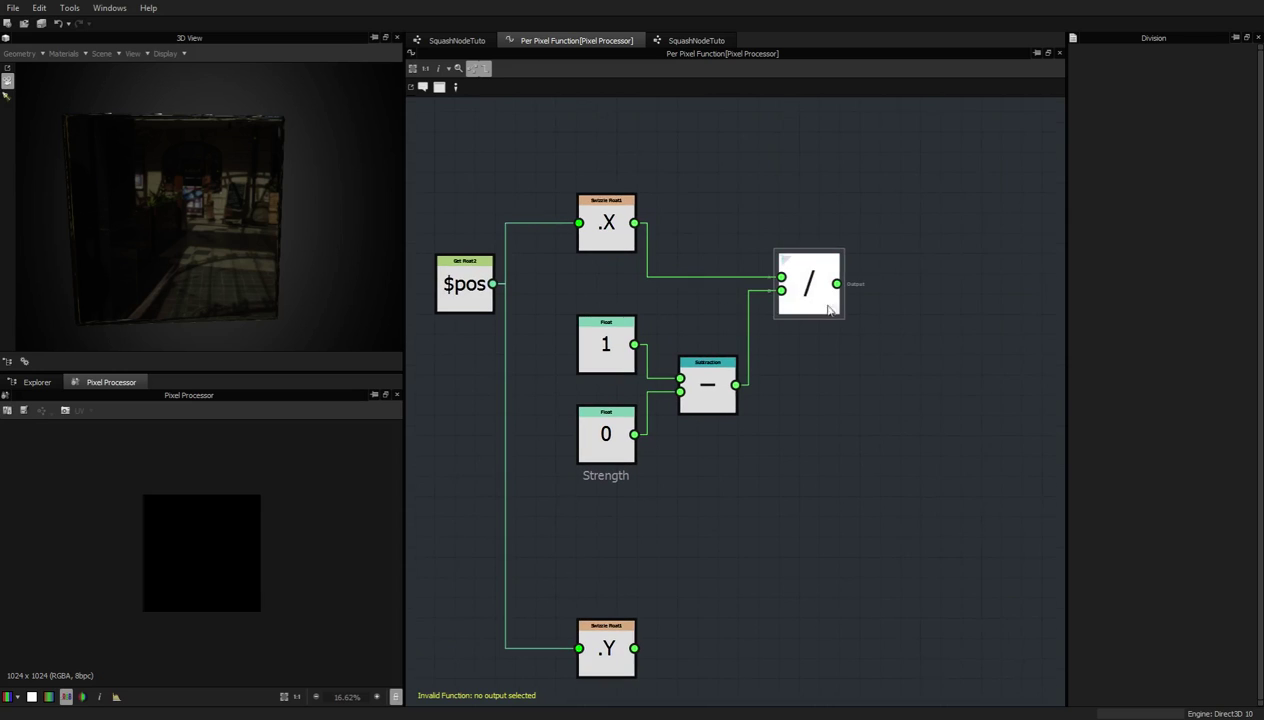
{"action": "right_click", "coordinate": [798, 290]}
{"action": "left_click", "coordinate": [902, 449]}
{"action": "key", "text": "space"}
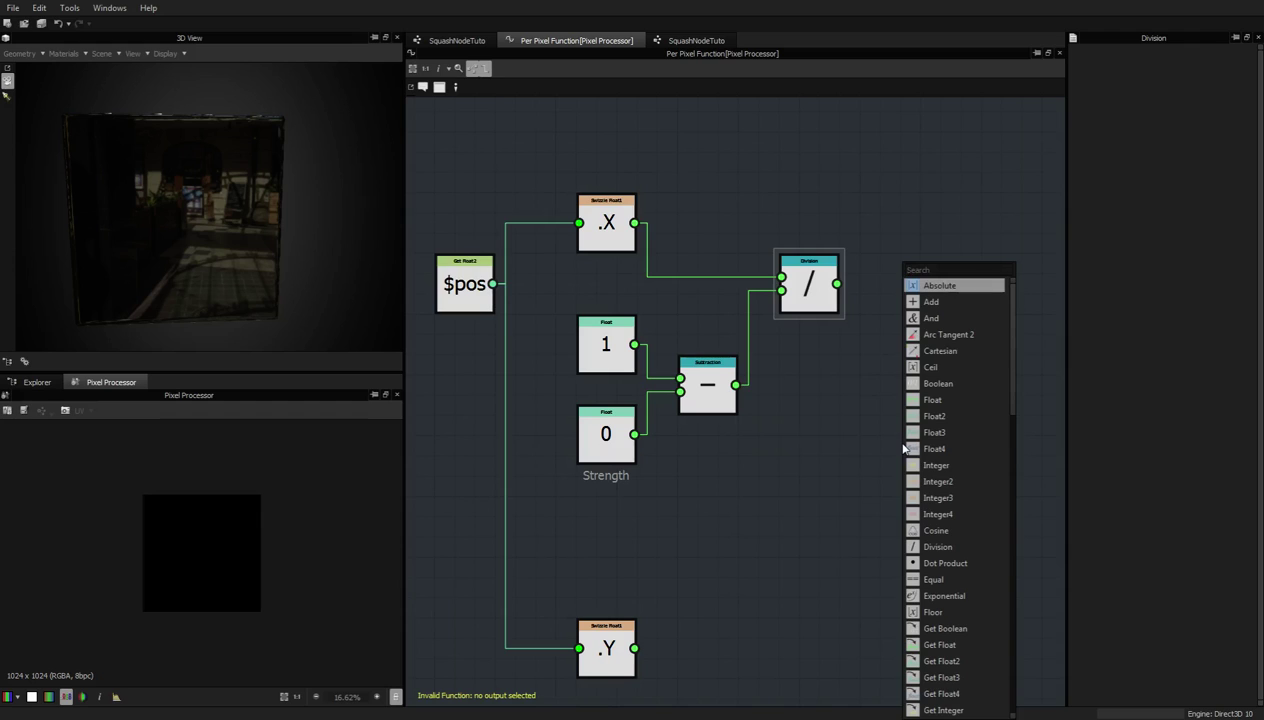
{"action": "type", "text": "sampl"}
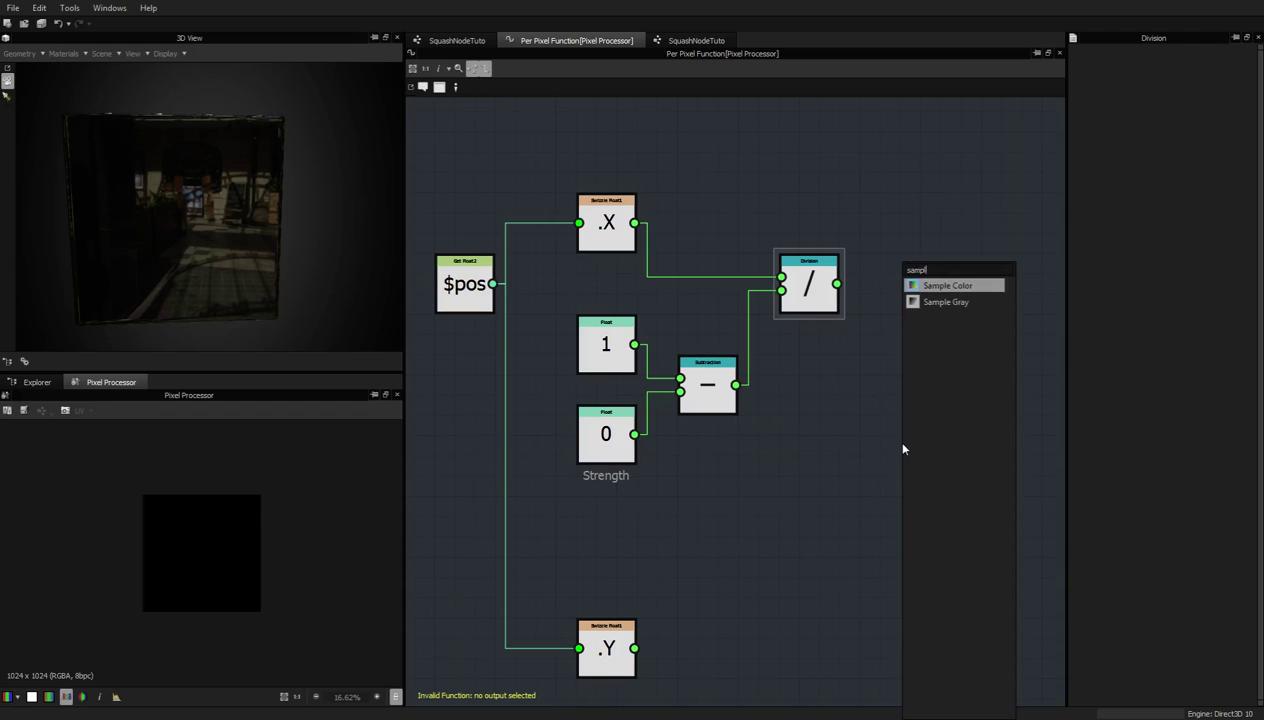
{"action": "key", "text": "Return"}
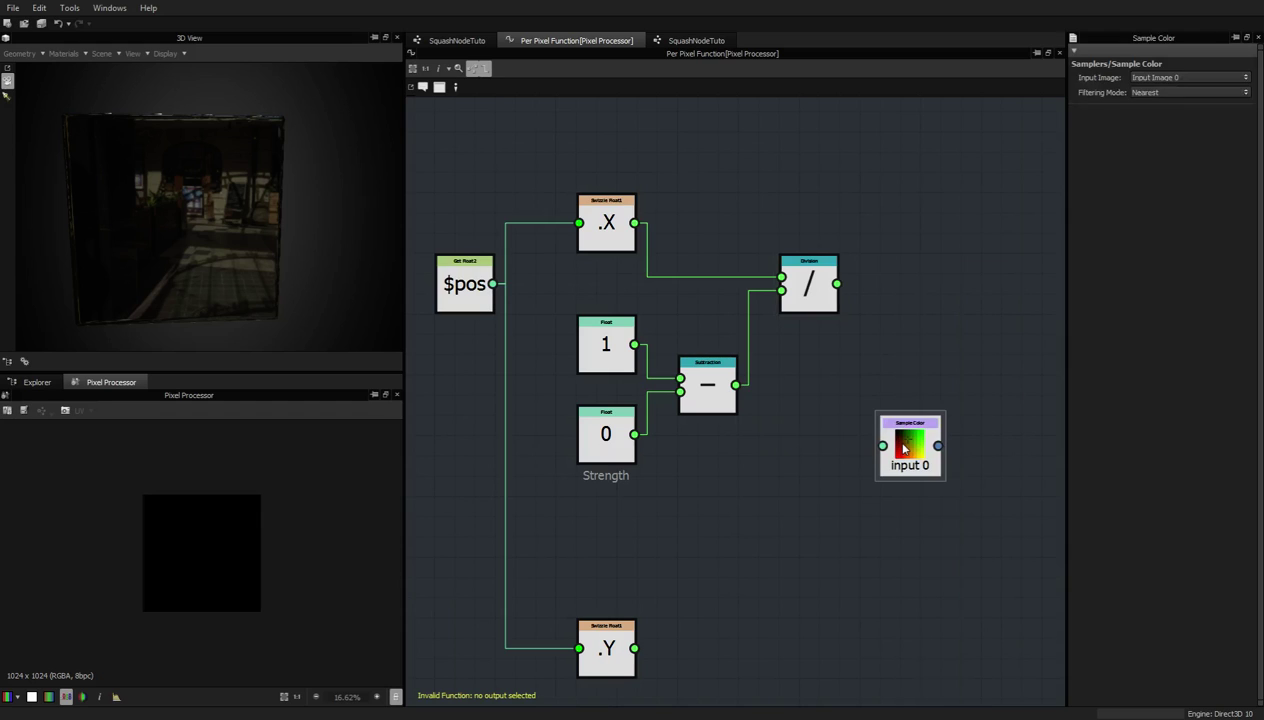
{"action": "left_click_drag", "start_coordinate": [904, 450], "coordinate": [1014, 378]}
{"action": "key", "text": "space"}
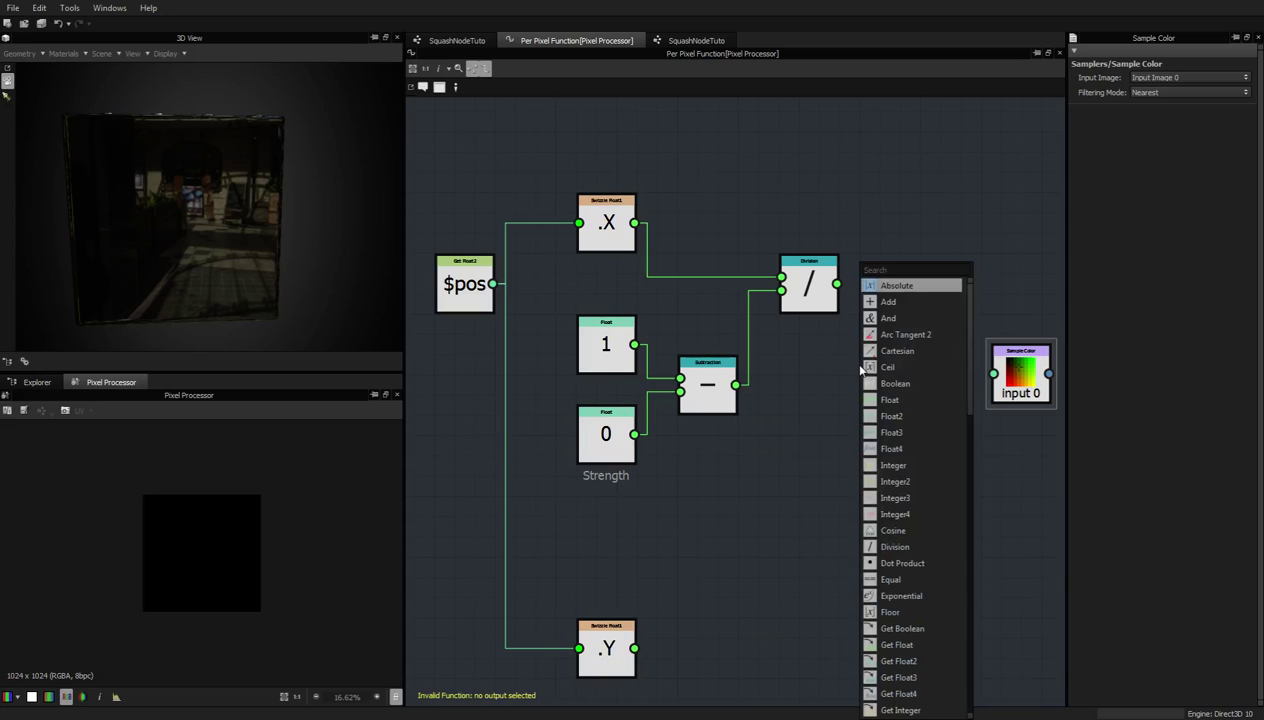
{"action": "type", "text": "getvector"}
{"action": "key", "text": "BackSpace"}
{"action": "key", "text": "BackSpace"}
{"action": "key", "text": "BackSpace"}
{"action": "key", "text": "BackSpace"}
{"action": "key", "text": "BackSpace"}
{"action": "key", "text": "BackSpace"}
{"action": "type", "text": "vector"}
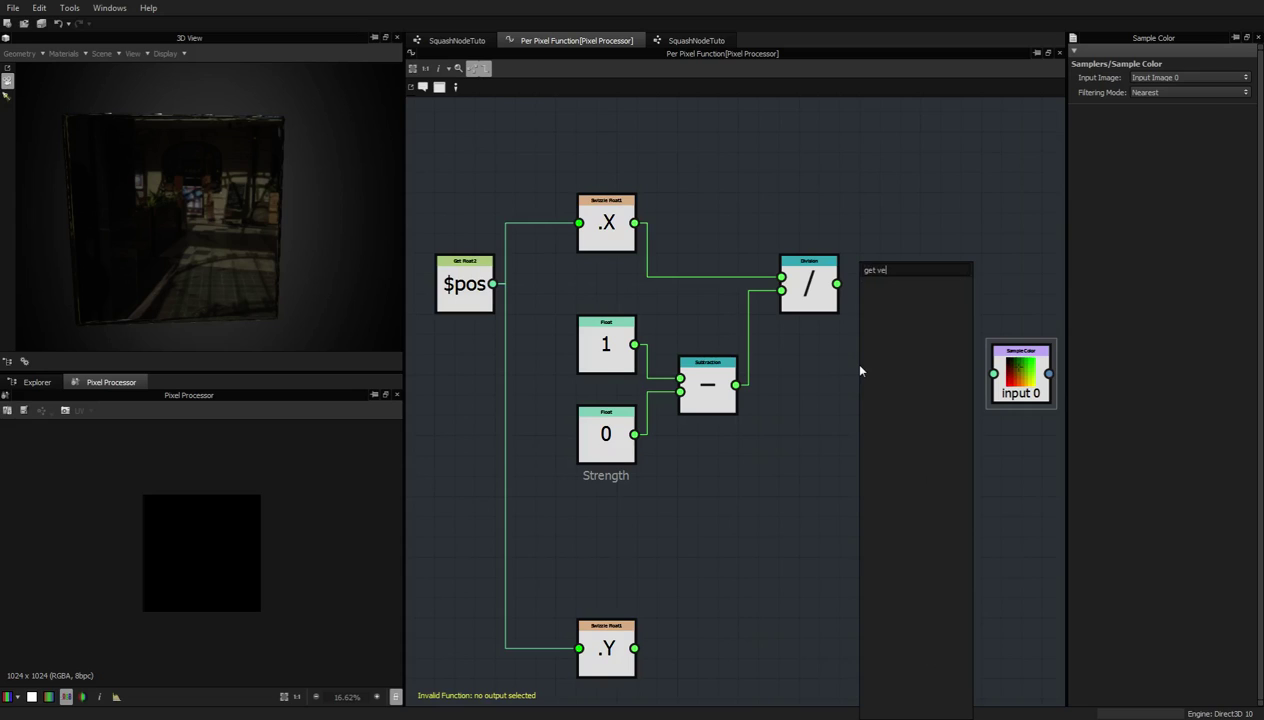
{"action": "key", "text": "BackSpace"}
{"action": "key", "text": "BackSpace"}
{"action": "key", "text": "BackSpace"}
{"action": "key", "text": "BackSpace"}
{"action": "key", "text": "BackSpace"}
{"action": "key", "text": "BackSpace"}
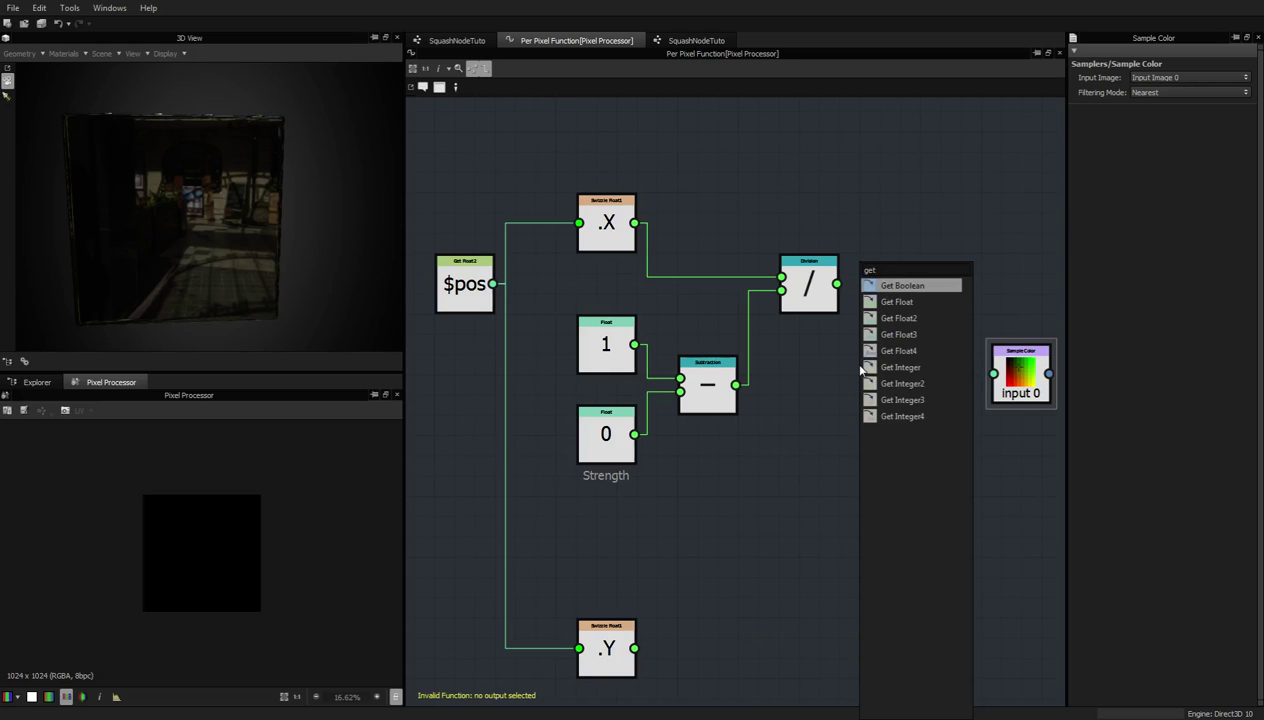
{"action": "left_click", "coordinate": [898, 318]}
{"action": "left_click_drag", "start_coordinate": [850, 360], "coordinate": [867, 417]}
{"action": "key", "text": "Delete"}
Add a Swizzle Float2 node and place it between the Subtraction node and the Sample Color node
{"action": "right_click", "coordinate": [875, 420]}
{"action": "type", "text": "vect"}
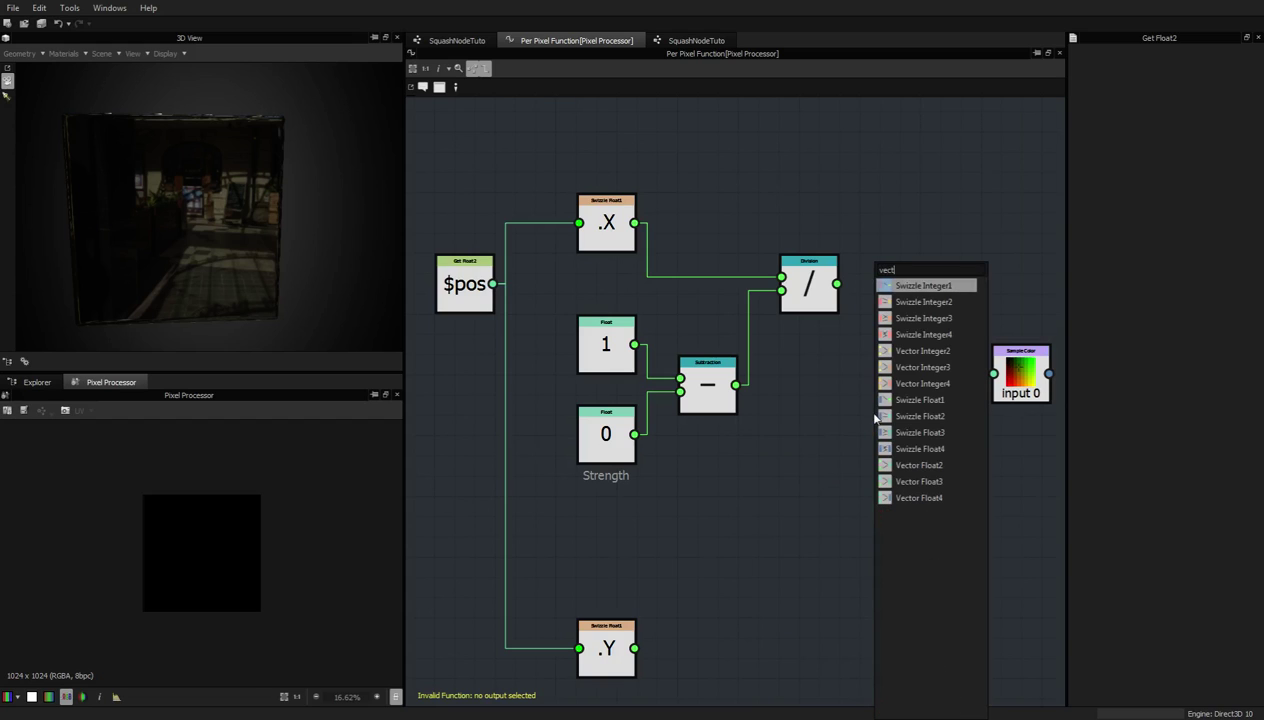
{"action": "left_click", "coordinate": [925, 416]}
{"action": "left_click_drag", "start_coordinate": [914, 425], "coordinate": [927, 401]}
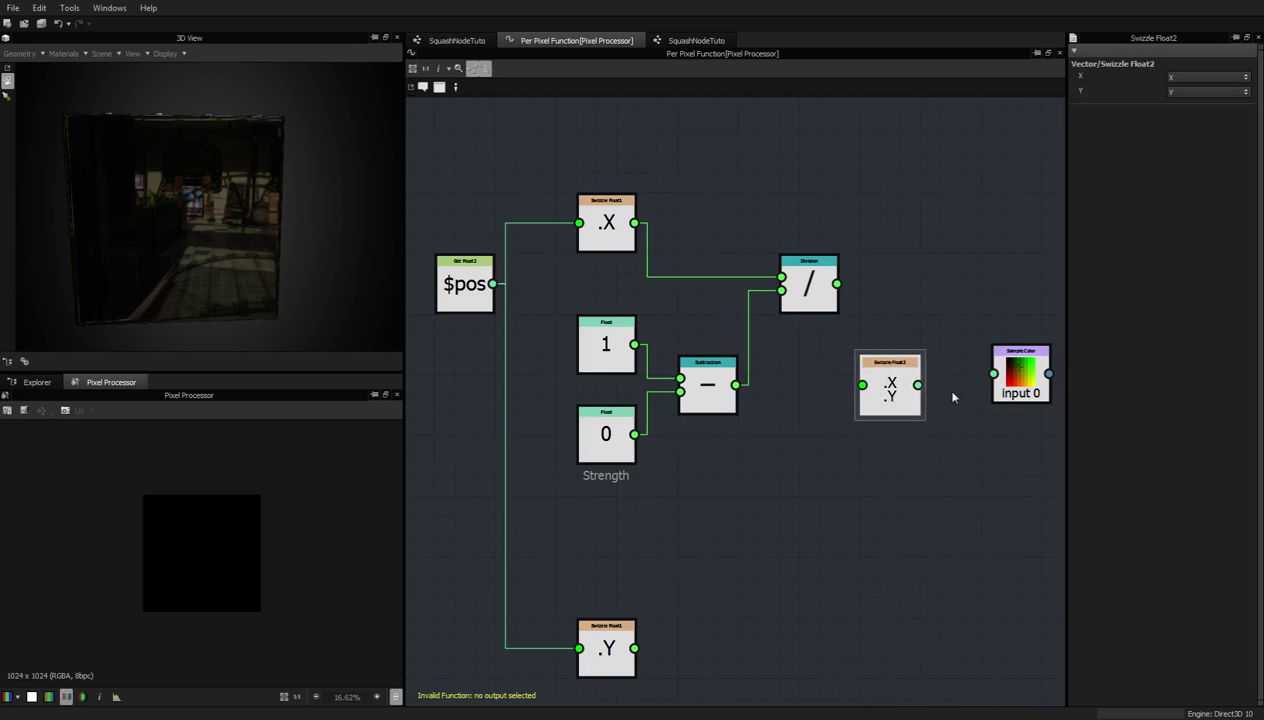
Replace the Swizzle Float2 node with a Vector Float2 node, placed between the Division and Sample Color nodes
{"action": "scroll", "coordinate": [968, 388], "scroll_direction": "down", "scroll_amount": 3}
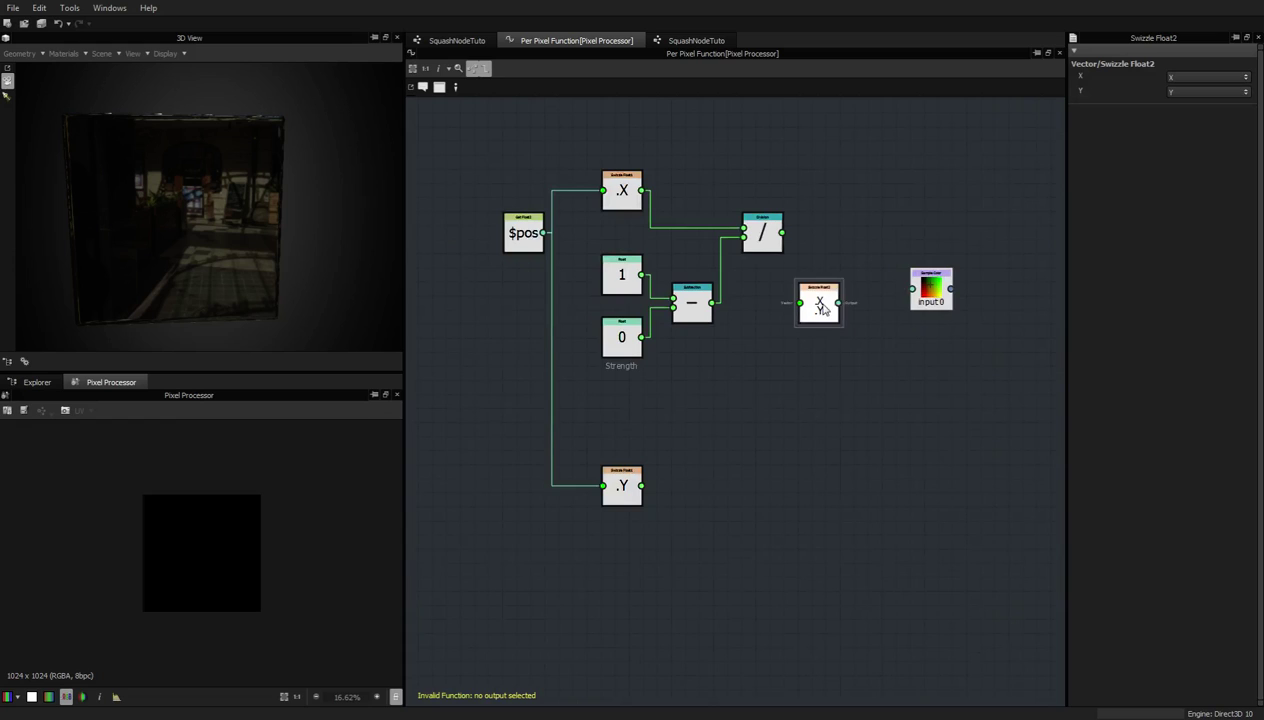
{"action": "left_click_drag", "start_coordinate": [822, 310], "coordinate": [869, 310]}
{"action": "key", "text": "Delete"}
{"action": "key", "text": "space"}
{"action": "type", "text": "float"}
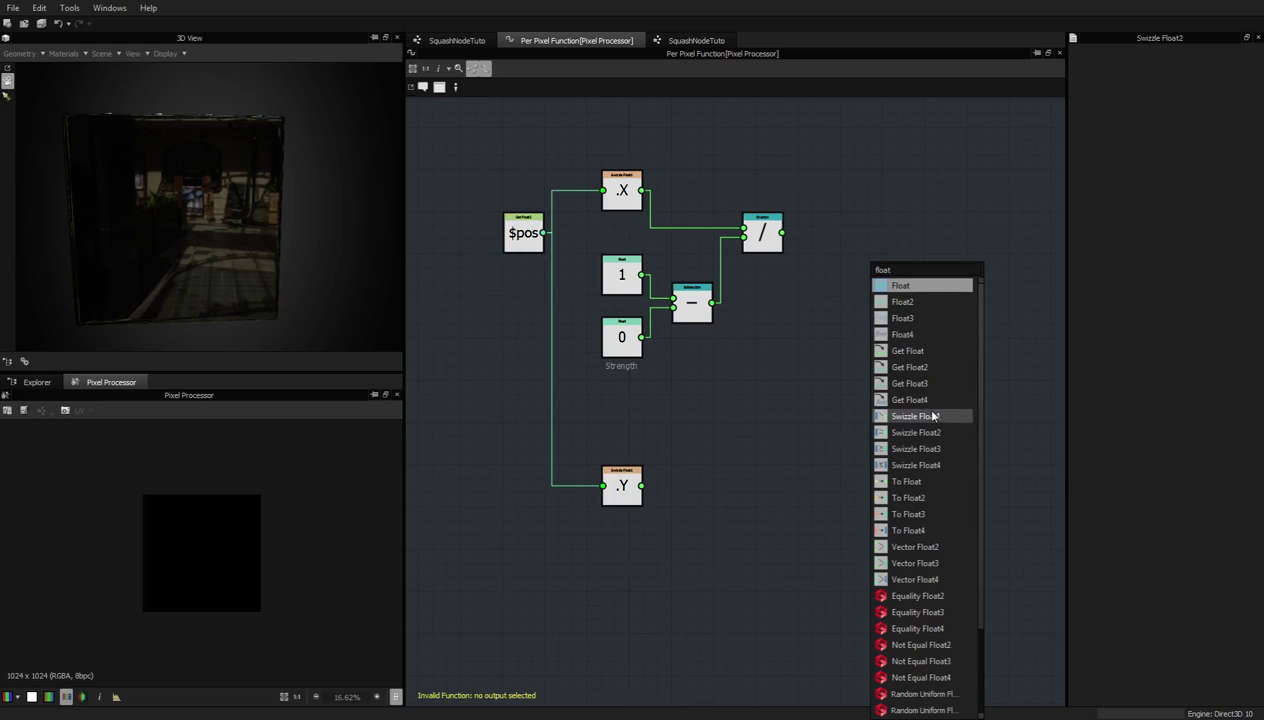
{"action": "scroll", "coordinate": [900, 470], "scroll_direction": "down", "scroll_amount": 2}
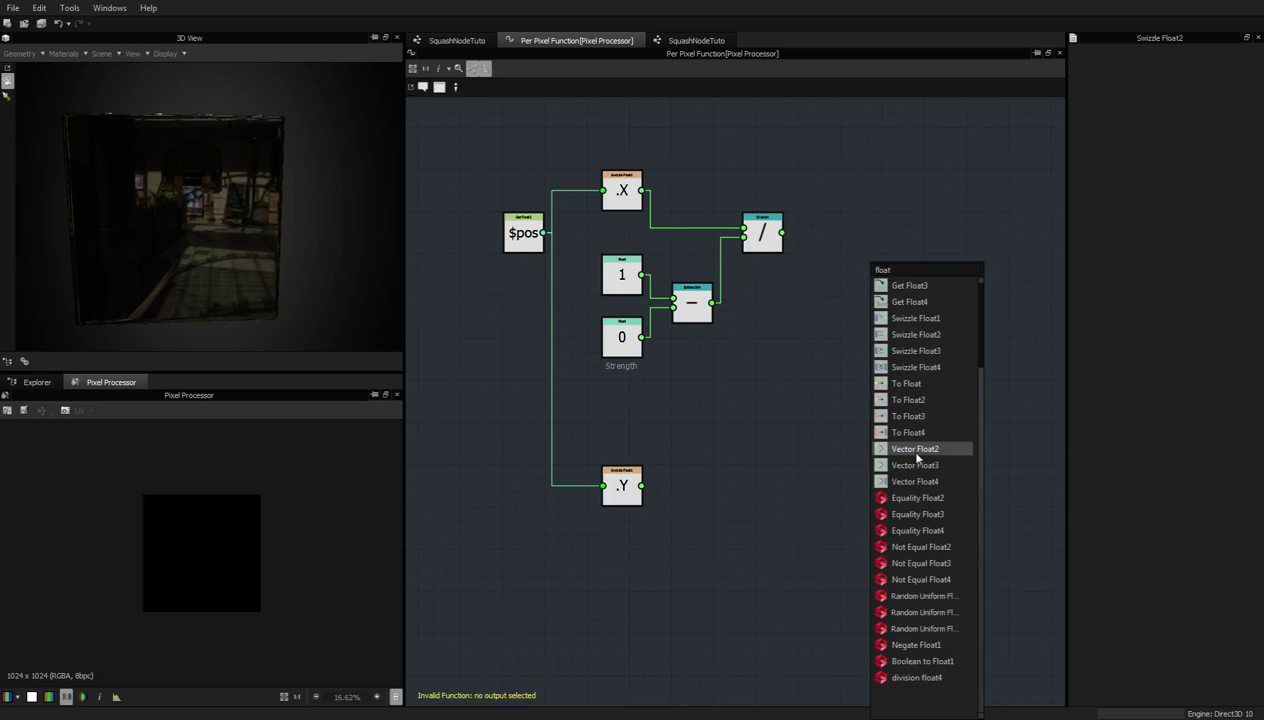
{"action": "left_click", "coordinate": [912, 448]}
{"action": "left_click_drag", "start_coordinate": [875, 296], "coordinate": [832, 298]}
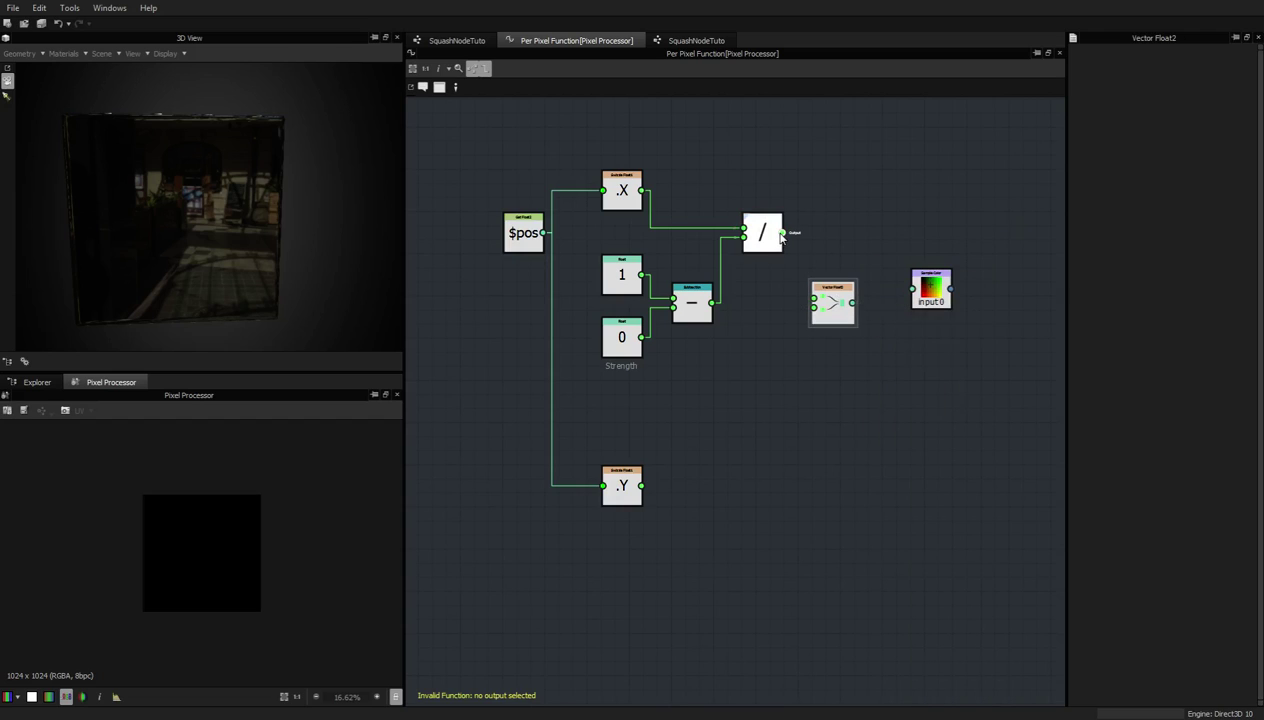
Switch the links to curved style and connect the Division output and Y swizzle to the Vector Float2's first and second inputs
{"action": "left_click_drag", "start_coordinate": [643, 485], "coordinate": [832, 316]}
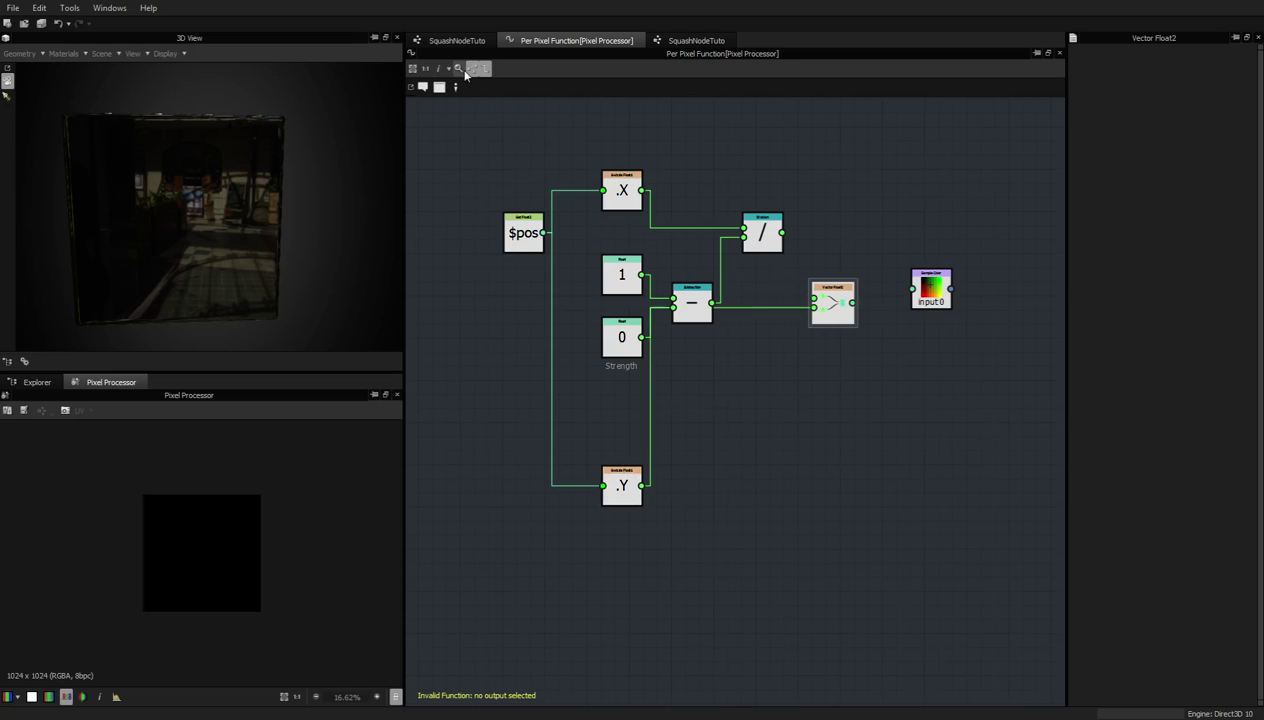
{"action": "left_click", "coordinate": [479, 69]}
{"action": "left_click_drag", "start_coordinate": [783, 233], "coordinate": [838, 290]}
{"action": "scroll", "coordinate": [836, 292], "scroll_direction": "up", "scroll_amount": 5}
{"action": "scroll", "coordinate": [836, 292], "scroll_direction": "down", "scroll_amount": 4}
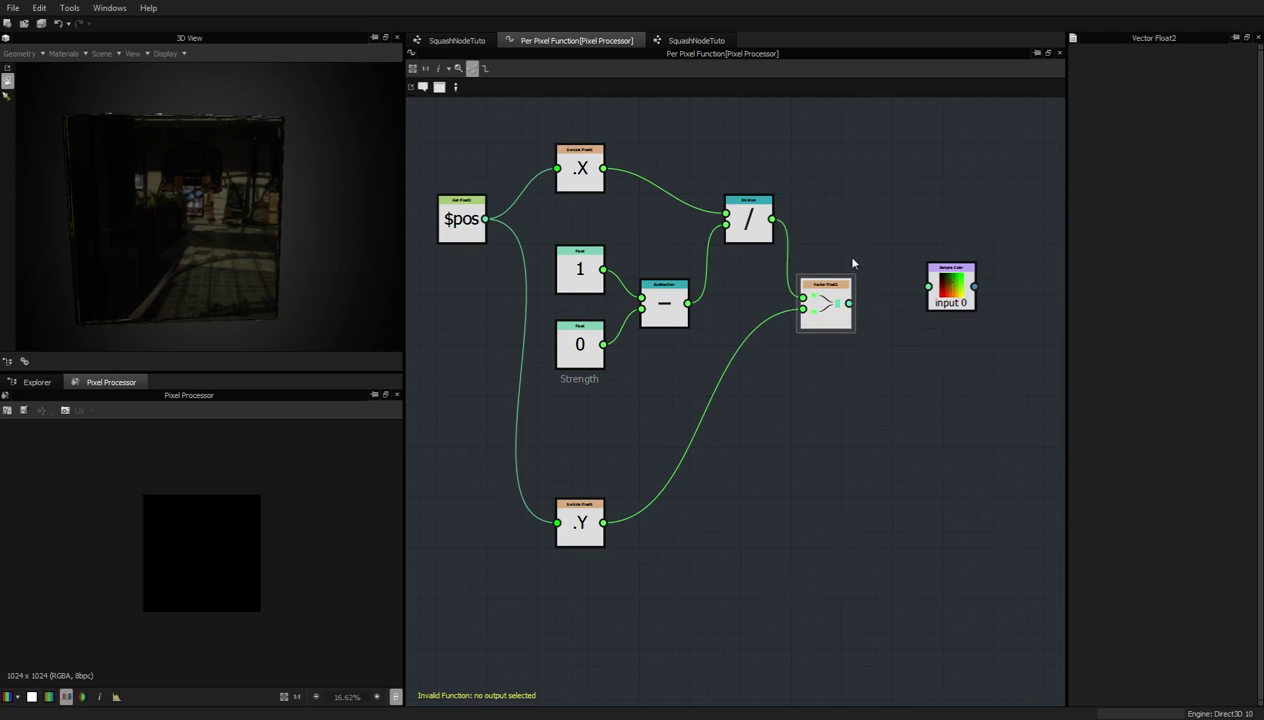
{"action": "left_click_drag", "start_coordinate": [826, 305], "coordinate": [830, 290]}
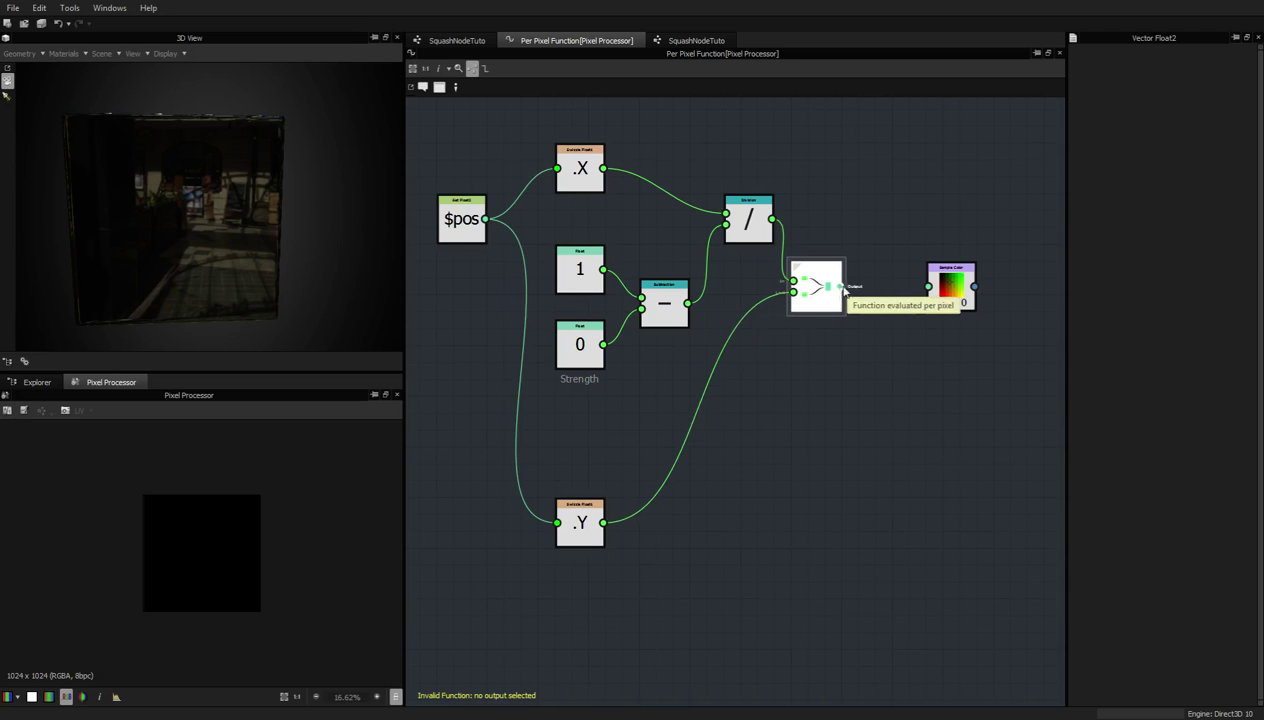
Connect the Vector Float2 output to the Sample Color node and set Sample Color as the output node
{"action": "left_click", "coordinate": [462, 222]}
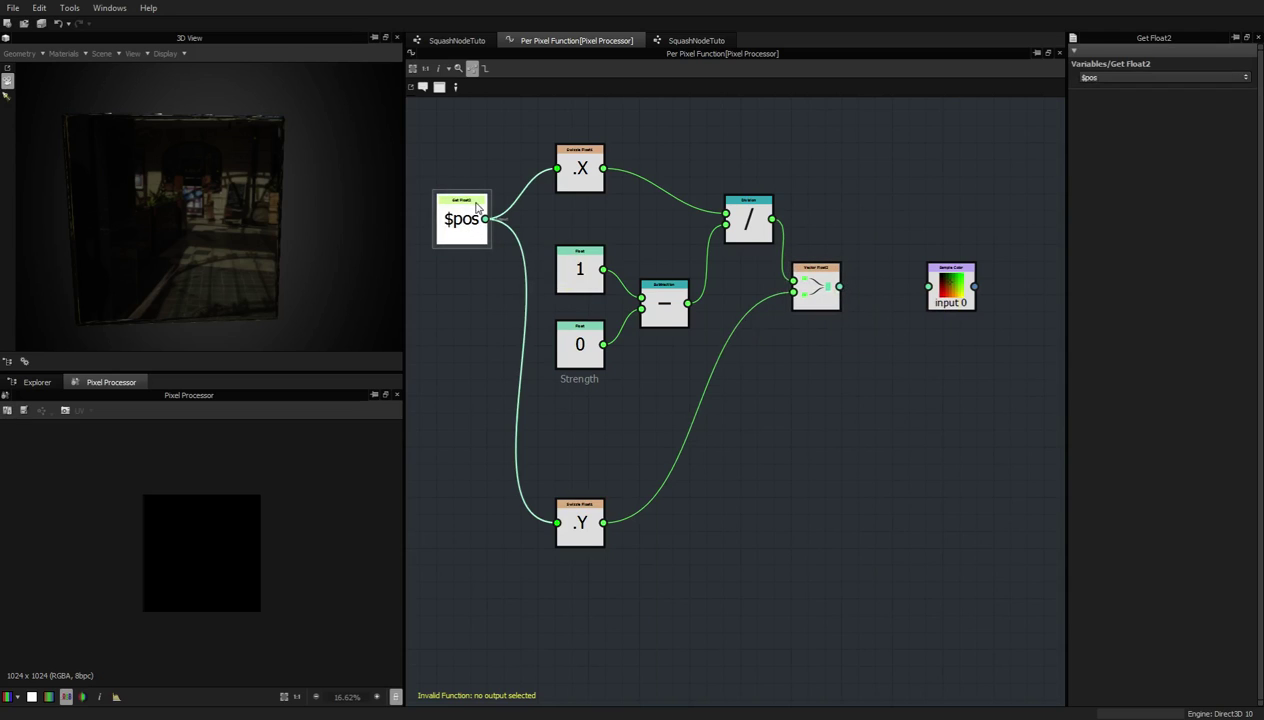
{"action": "left_click", "coordinate": [816, 290]}
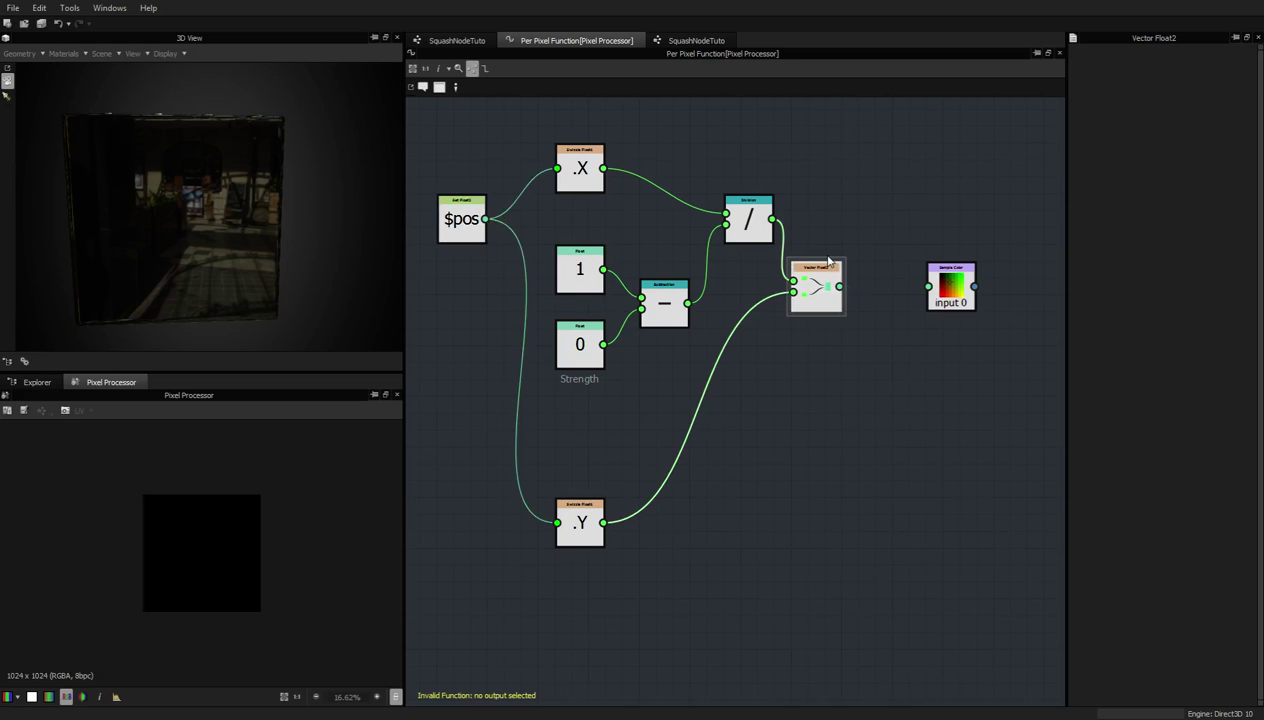
{"action": "left_click_drag", "start_coordinate": [839, 287], "coordinate": [926, 287]}
{"action": "left_click", "coordinate": [948, 285]}
{"action": "right_click", "coordinate": [956, 286]}
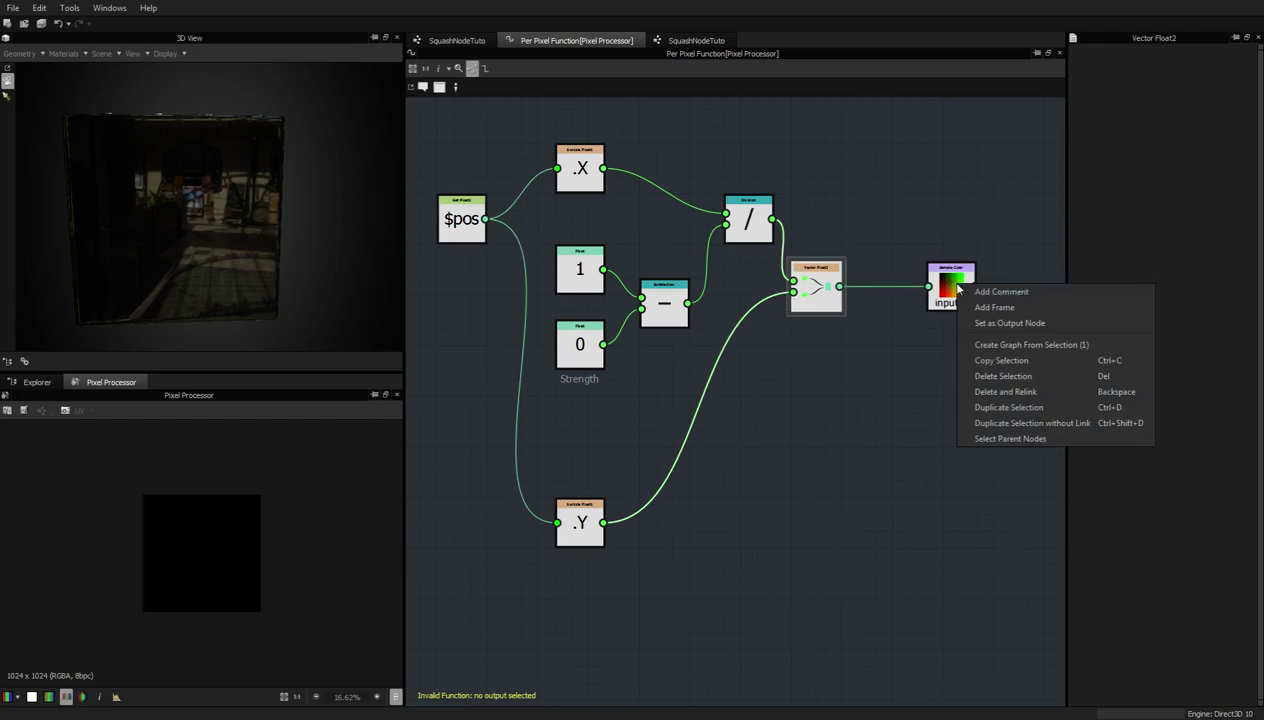
{"action": "left_click", "coordinate": [1040, 324]}
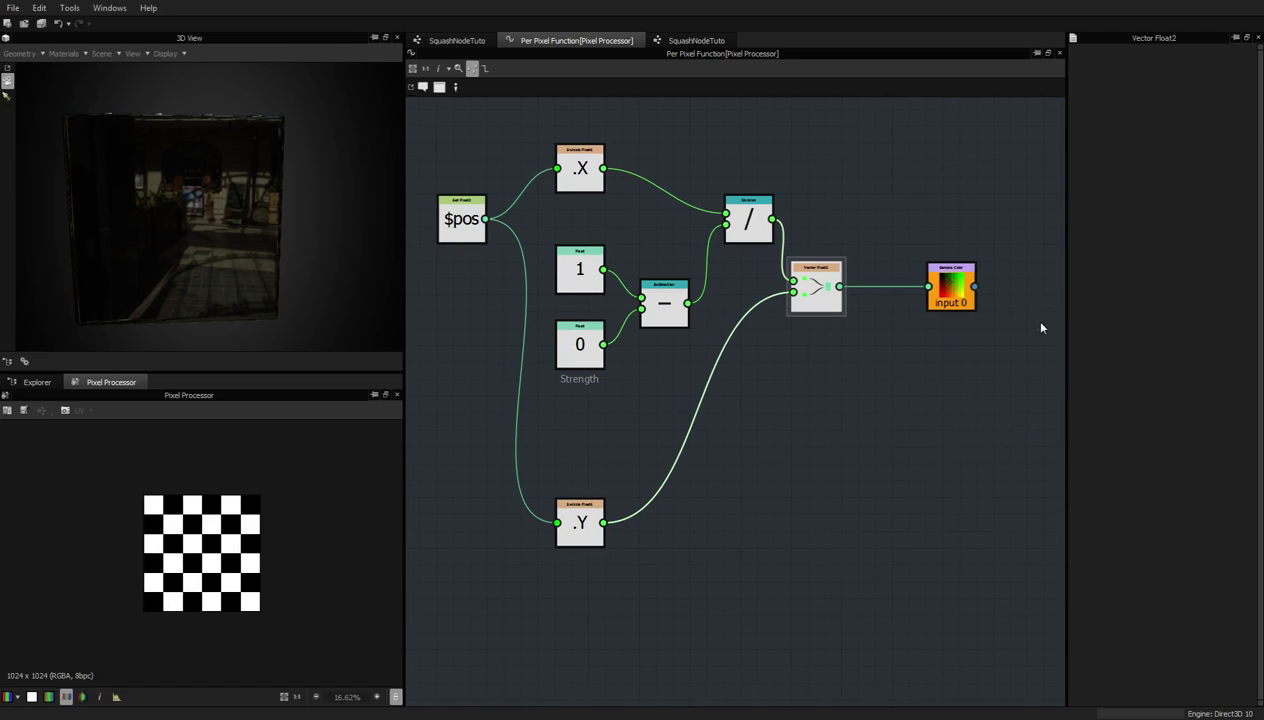
Fit the preview image to its view, test the Strength float at 0.753, and bring it back down to 0.012
{"action": "left_click", "coordinate": [285, 696]}
{"action": "left_click", "coordinate": [580, 340]}
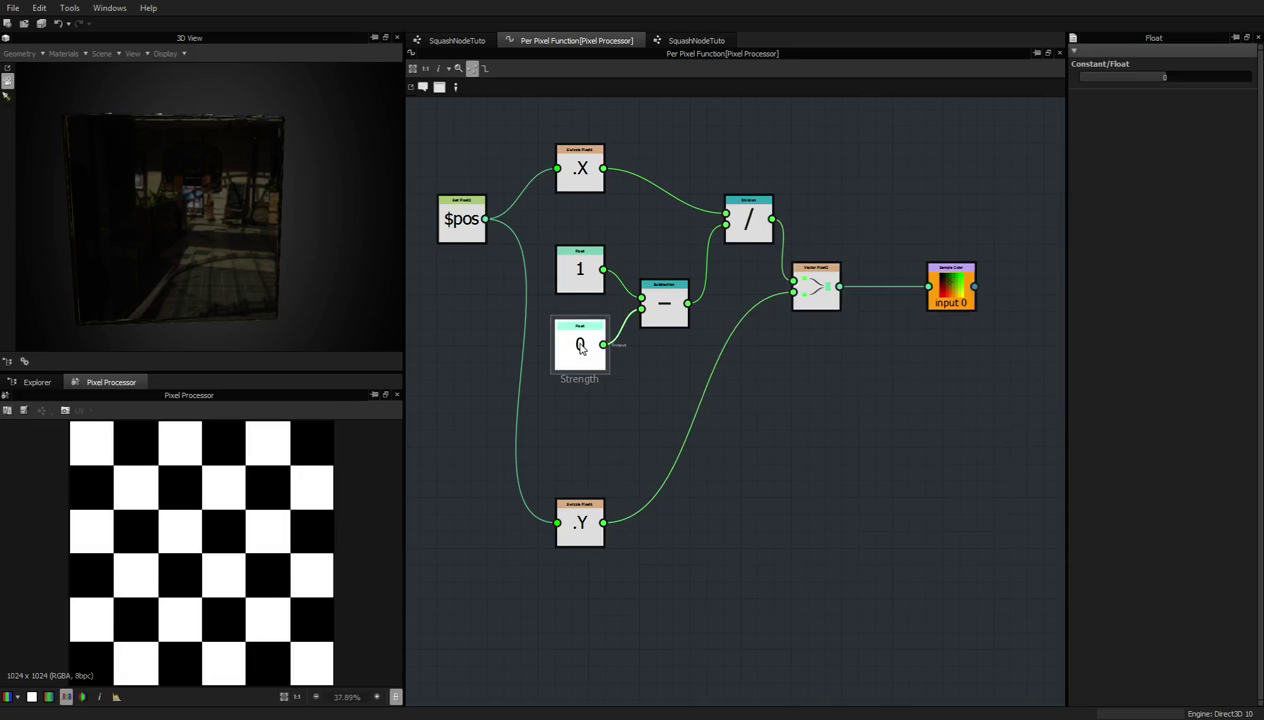
{"action": "left_click_drag", "start_coordinate": [1162, 76], "coordinate": [1231, 87]}
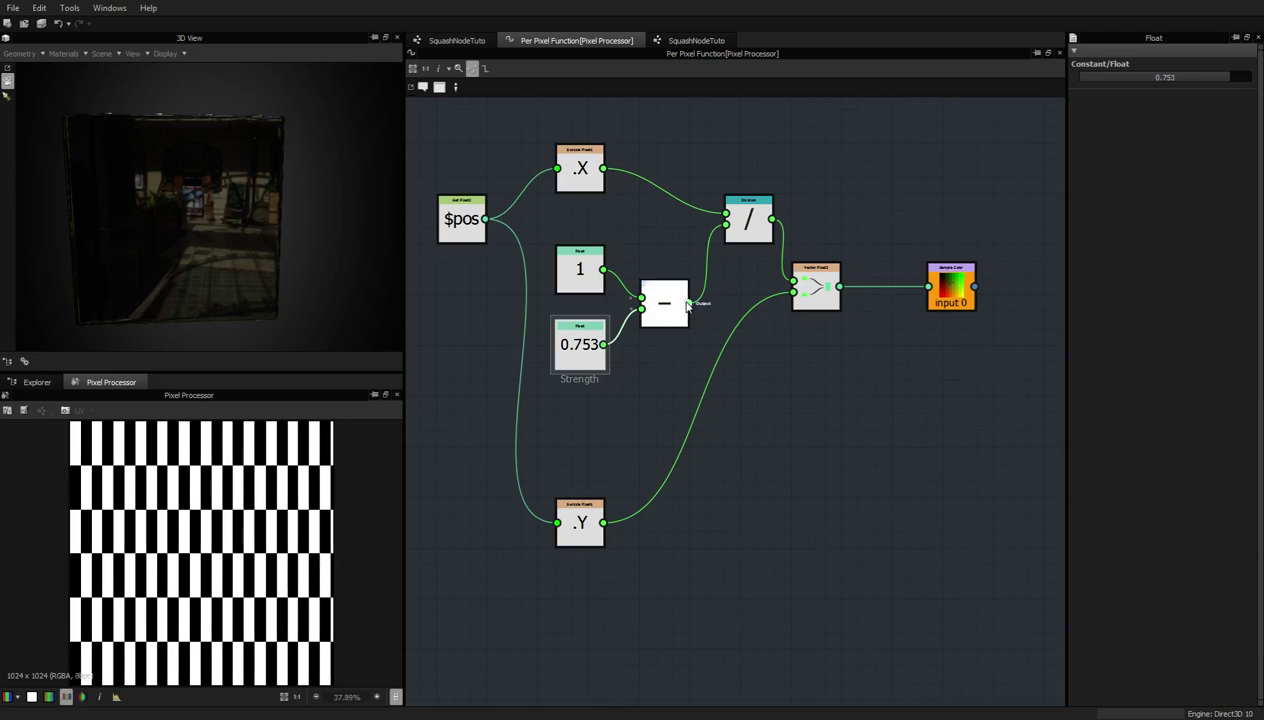
{"action": "left_click_drag", "start_coordinate": [1224, 77], "coordinate": [1160, 78]}
{"action": "double_click", "coordinate": [1160, 78]}
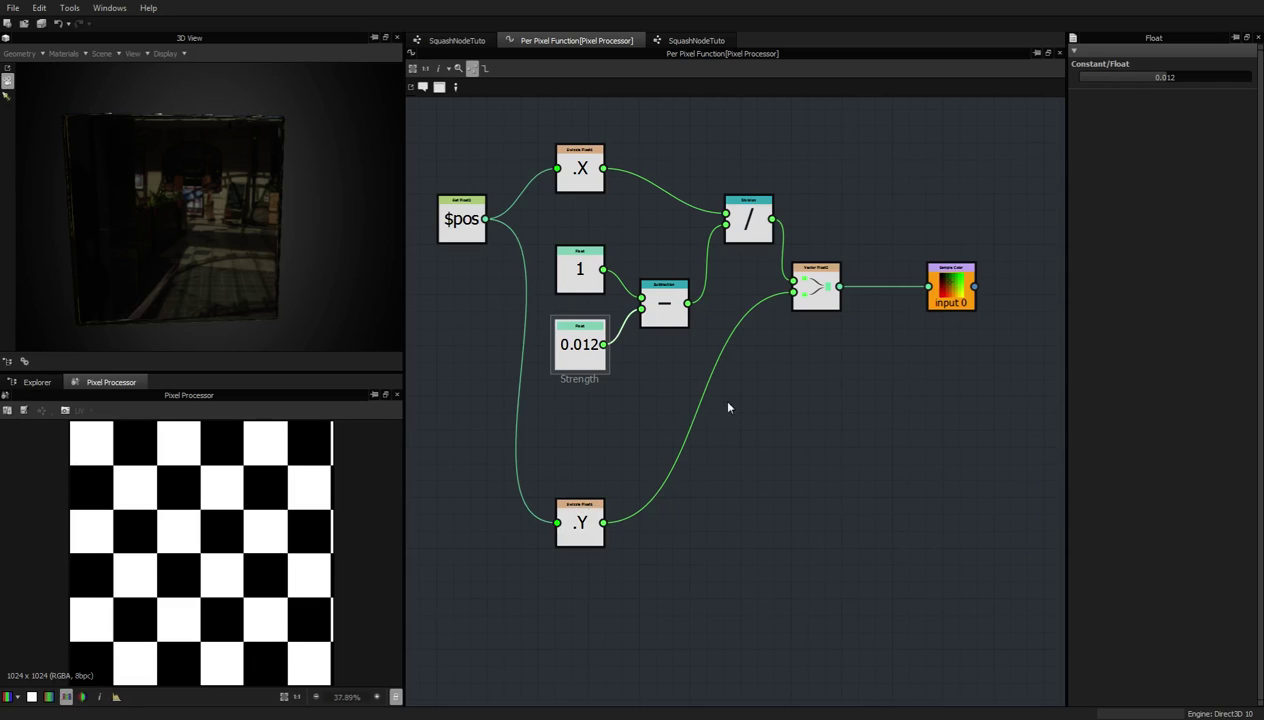
Space the Vector Float2 and Sample Color nodes farther from Division and move the Y swizzle closer to the Strength float
{"action": "left_click_drag", "start_coordinate": [993, 240], "coordinate": [786, 352]}
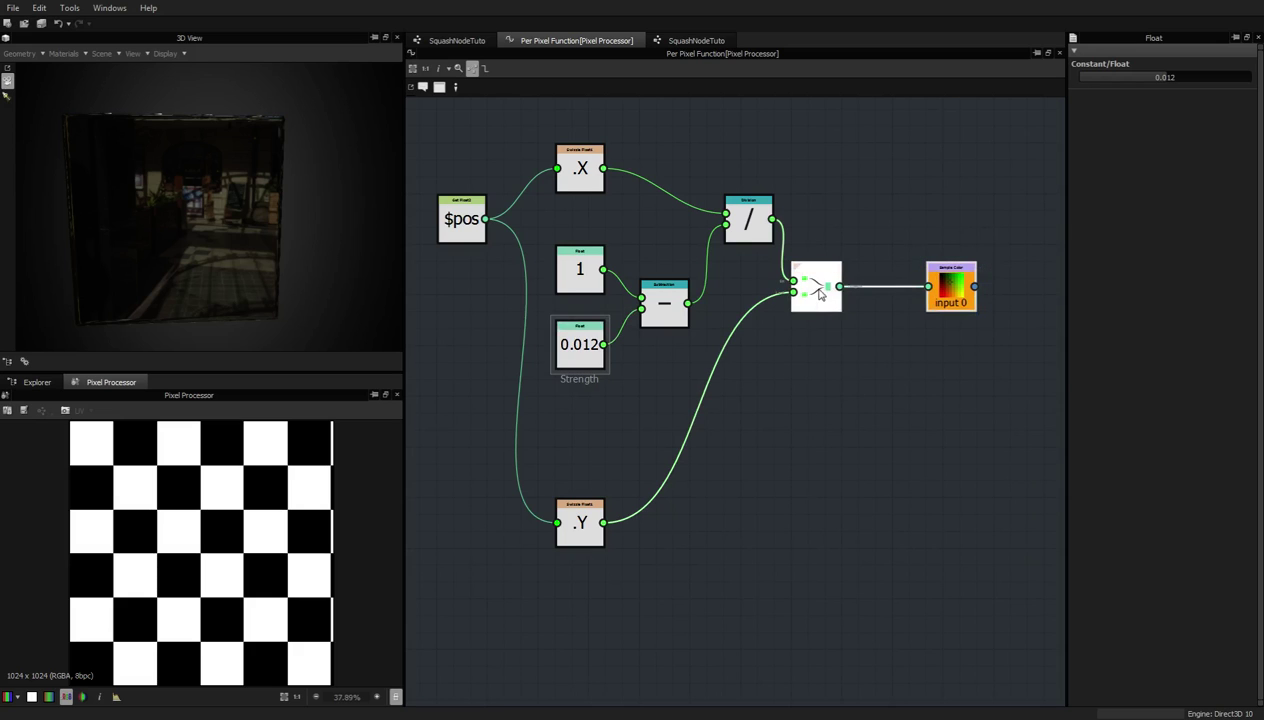
{"action": "key", "text": "f"}
{"action": "left_click_drag", "start_coordinate": [664, 466], "coordinate": [664, 419]}
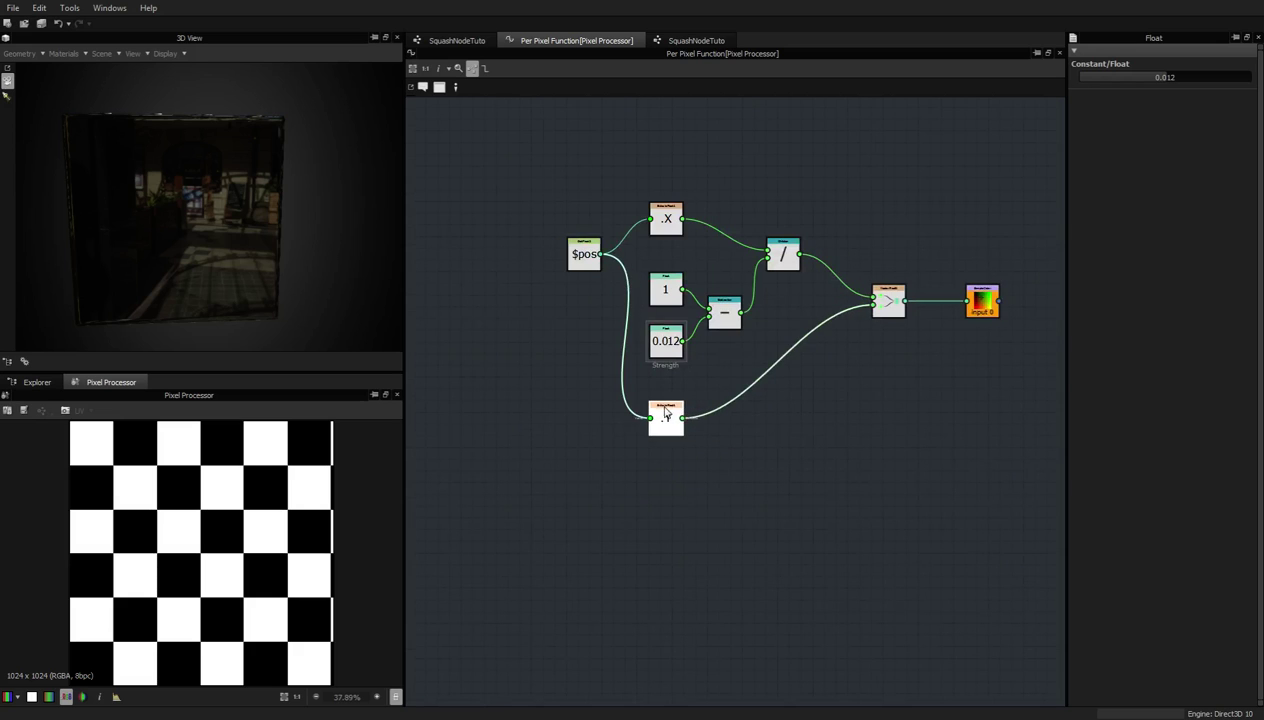
Add a Multiplication node between Division and Vector Float2, multiplying the Division output by the Y swizzle for the vector's first input
{"action": "left_click", "coordinate": [852, 408]}
{"action": "key", "text": "space"}
{"action": "type", "text": "mul"}
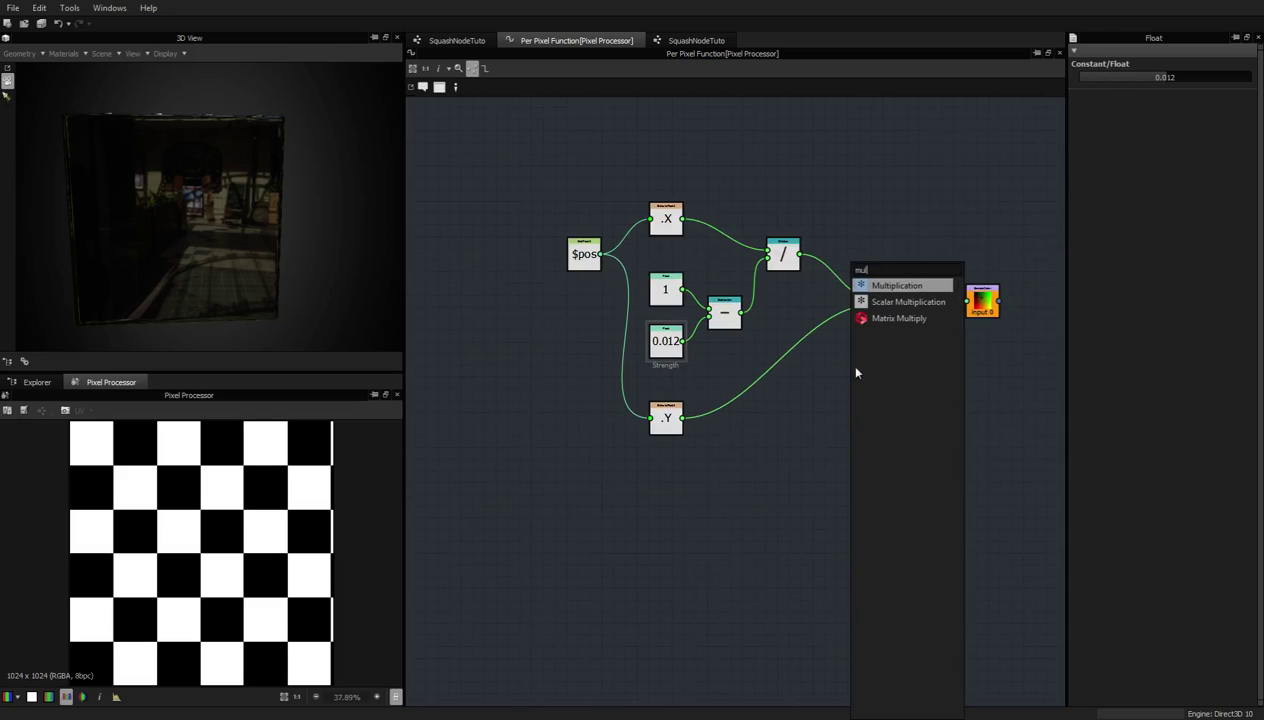
{"action": "left_click", "coordinate": [862, 286]}
{"action": "left_click_drag", "start_coordinate": [682, 418], "coordinate": [843, 376]}
{"action": "left_click_drag", "start_coordinate": [800, 254], "coordinate": [874, 300]}
{"action": "left_click_drag", "start_coordinate": [850, 372], "coordinate": [856, 256]}
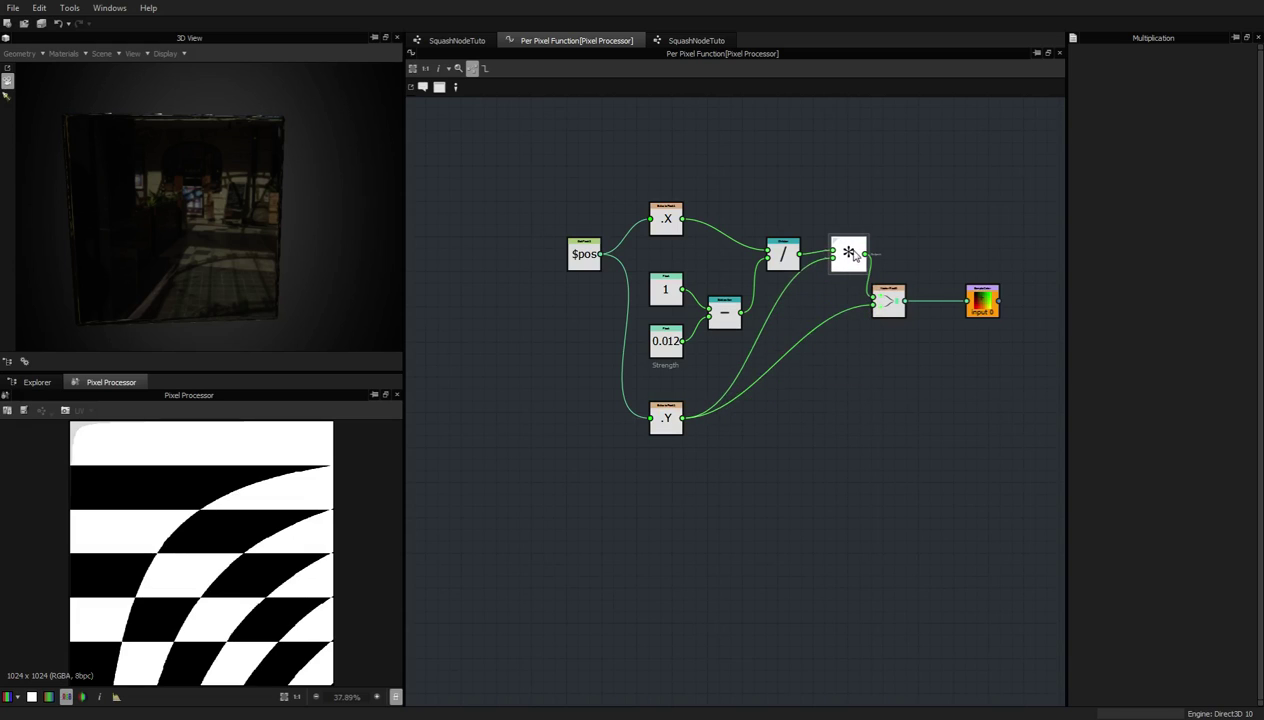
{"action": "mouse_move", "coordinate": [670, 428]}
{"action": "left_mouse_down"}
{"action": "mouse_move", "coordinate": [717, 440]}
{"action": "mouse_move", "coordinate": [682, 440]}
{"action": "left_mouse_up"}
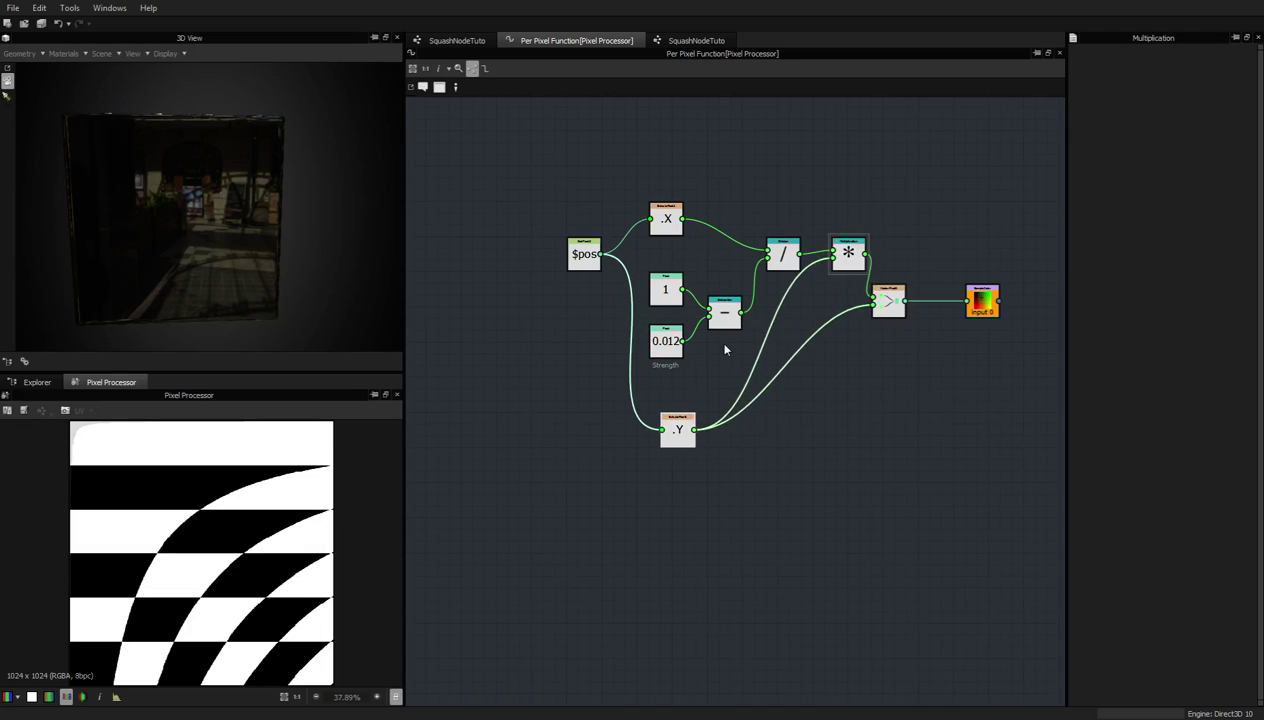
{"action": "left_click", "coordinate": [847, 260]}
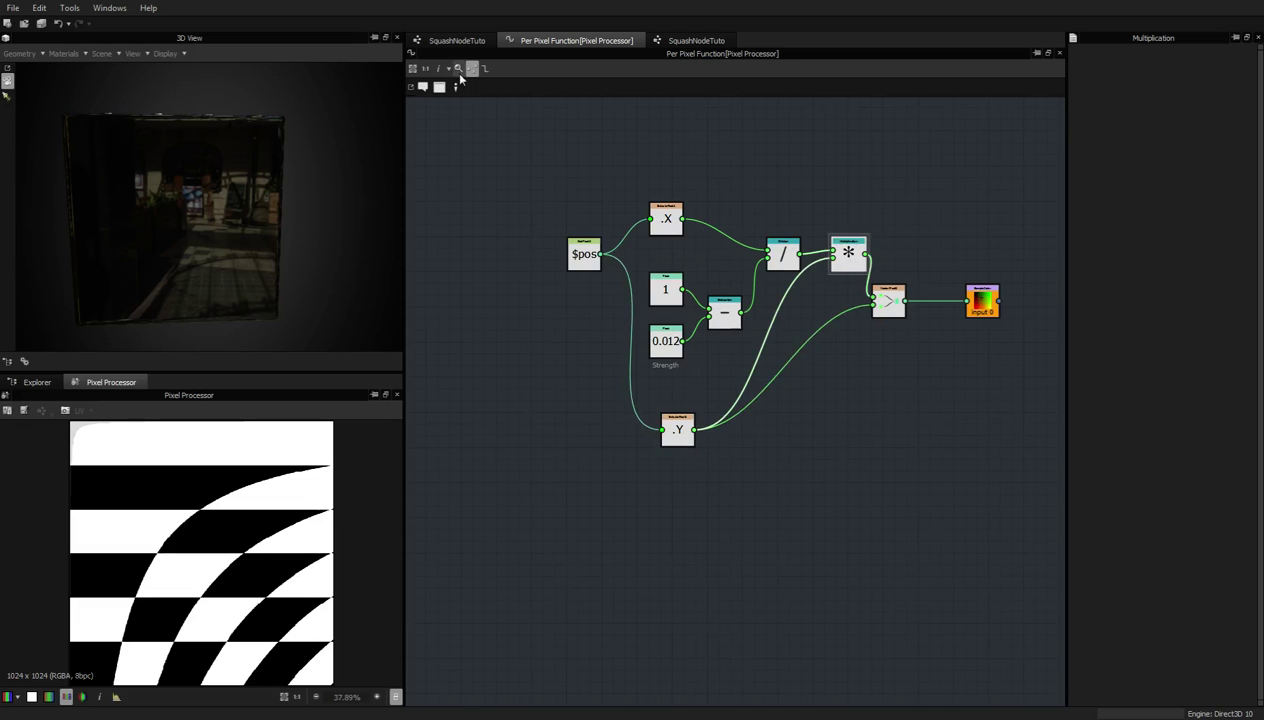
Open New_Graph from VG_skew.sbs and open the per pixel function of its Pixel Processor node
{"action": "left_click", "coordinate": [458, 41]}
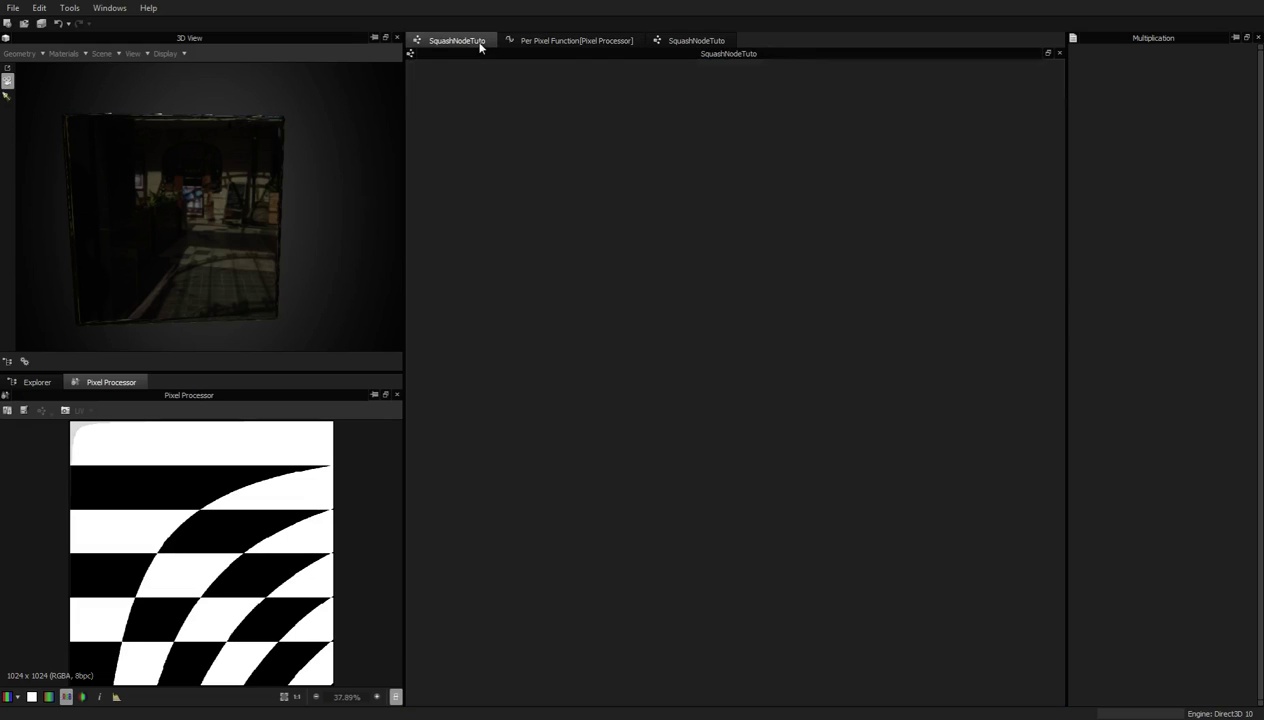
{"action": "left_click", "coordinate": [532, 42]}
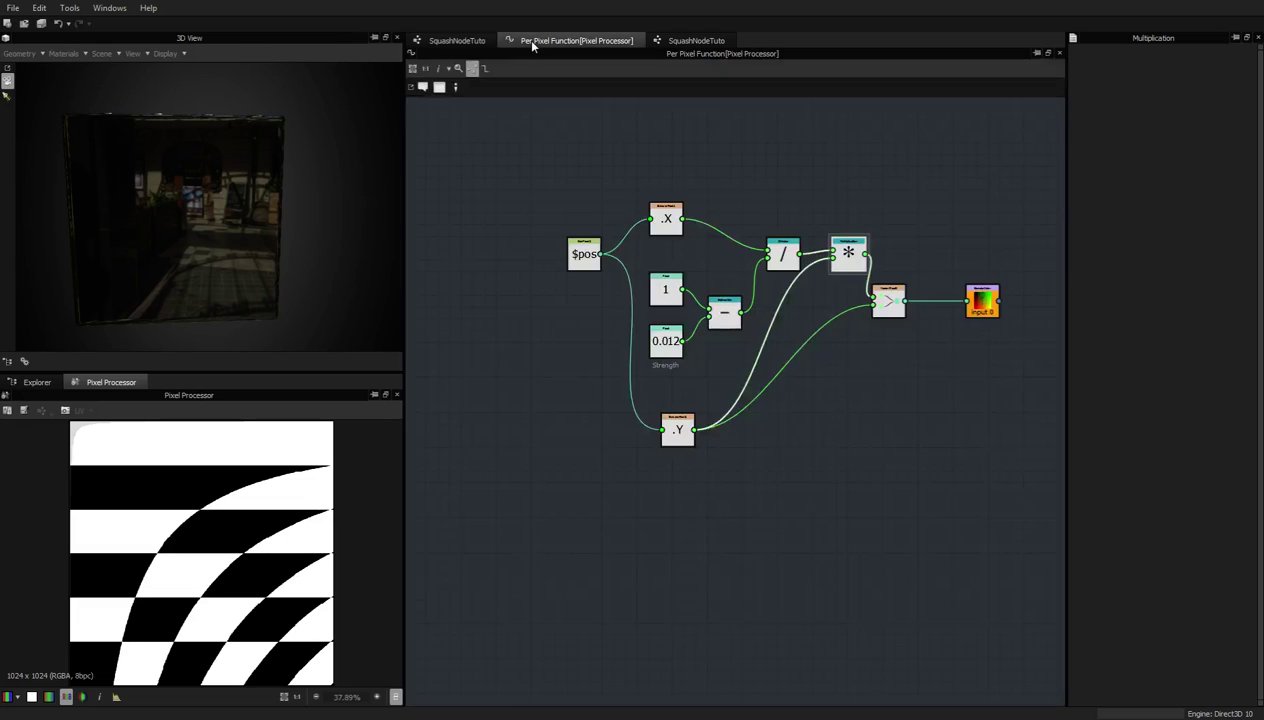
{"action": "left_click", "coordinate": [40, 383]}
{"action": "double_click", "coordinate": [66, 452]}
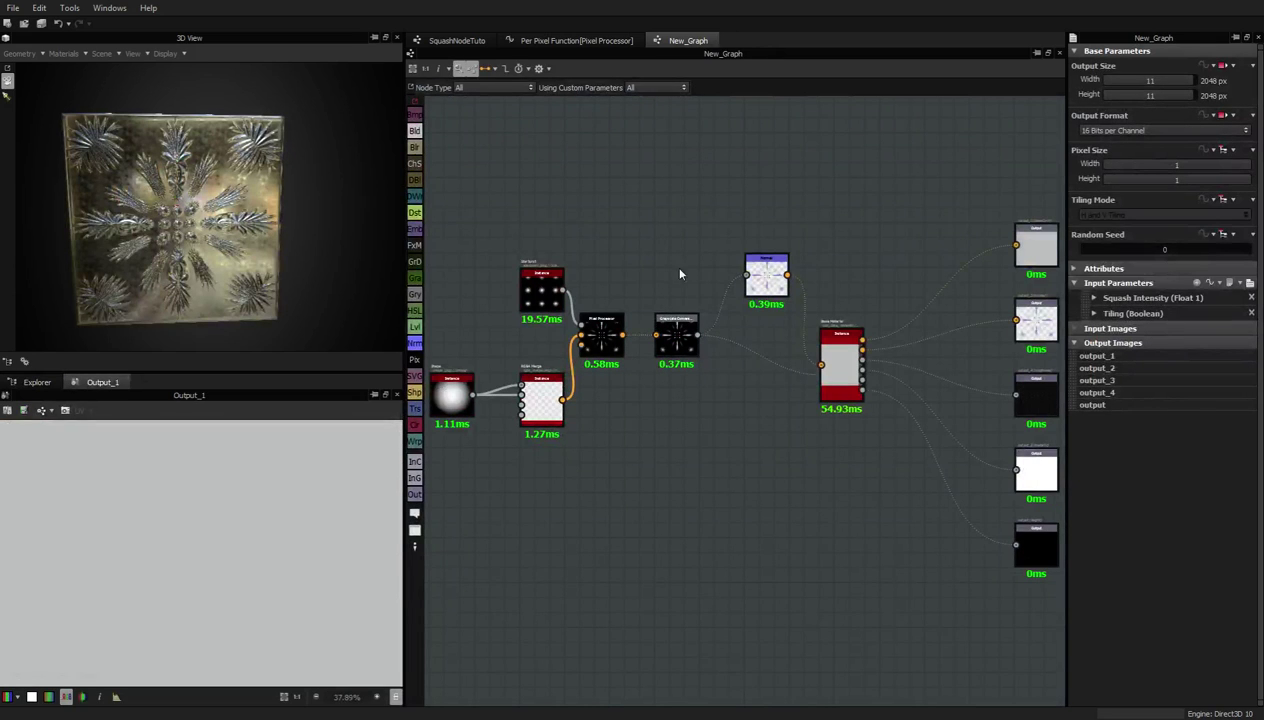
{"action": "left_click", "coordinate": [601, 336]}
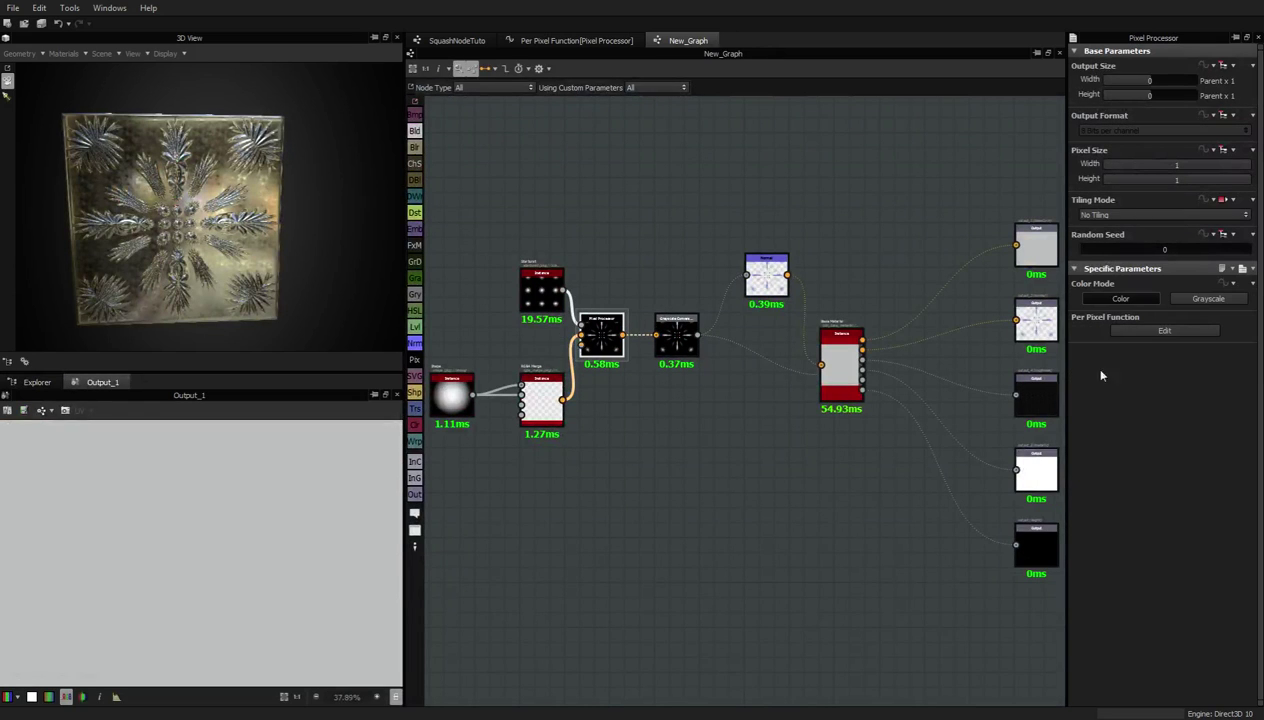
{"action": "left_click", "coordinate": [1187, 330]}
Examine how the reference function combines the squashIntensity variable, Multiplication and Subtraction nodes ahead of the Division
{"action": "scroll", "coordinate": [626, 352], "scroll_direction": "up", "scroll_amount": 5}
{"action": "scroll", "coordinate": [797, 478], "scroll_direction": "down", "scroll_amount": 3}
{"action": "scroll", "coordinate": [705, 393], "scroll_direction": "up", "scroll_amount": 4}
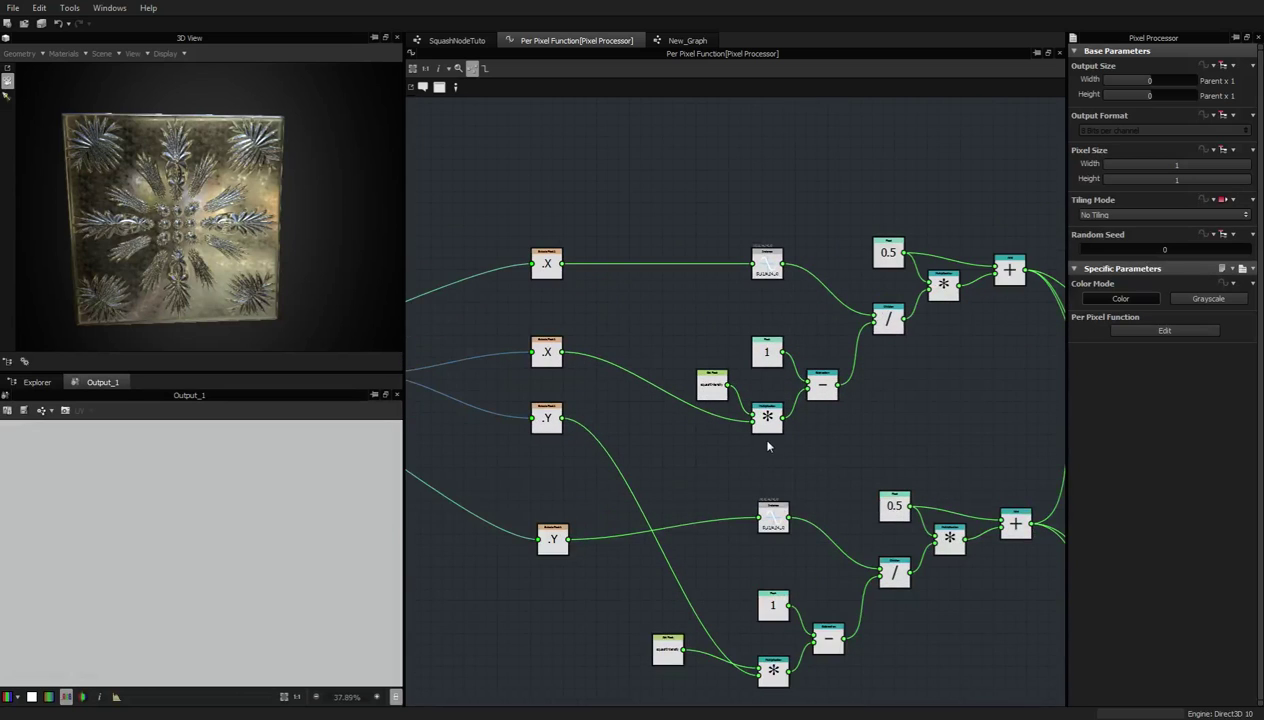
{"action": "scroll", "coordinate": [684, 406], "scroll_direction": "up", "scroll_amount": 4}
{"action": "scroll", "coordinate": [682, 402], "scroll_direction": "down", "scroll_amount": 3}
{"action": "scroll", "coordinate": [679, 401], "scroll_direction": "up", "scroll_amount": 1}
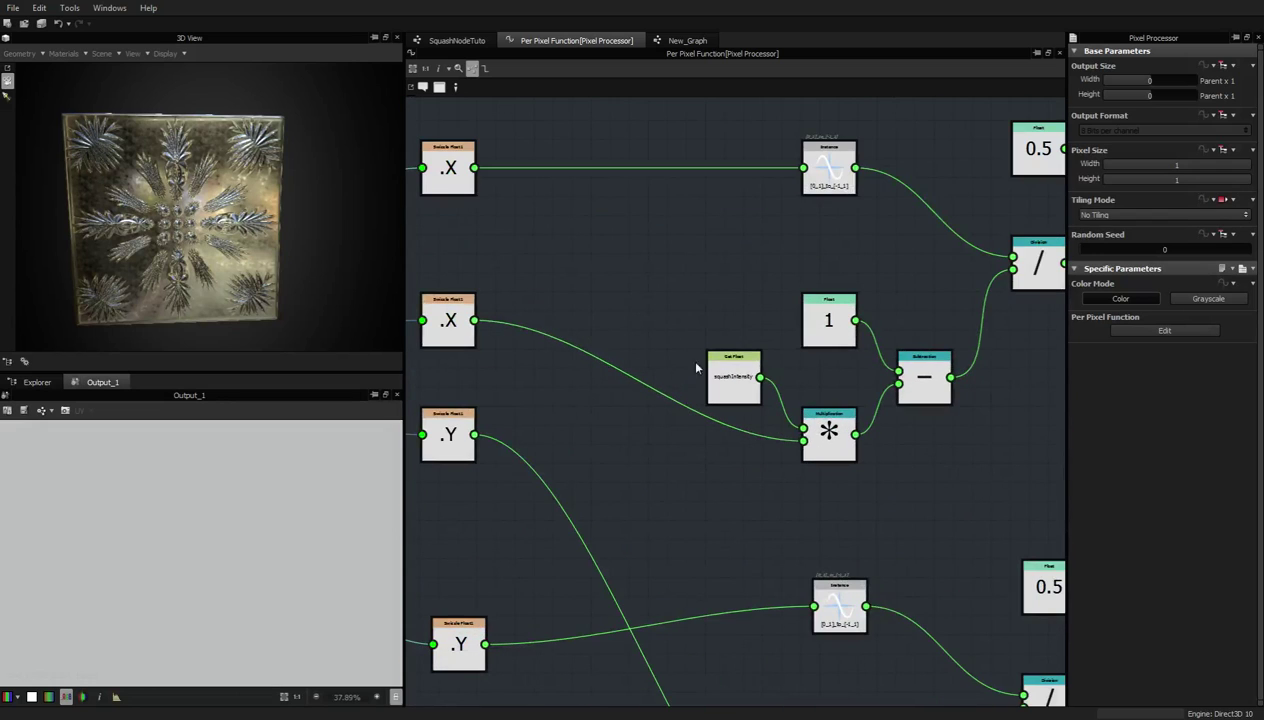
{"action": "scroll", "coordinate": [776, 380], "scroll_direction": "up", "scroll_amount": 3}
{"action": "scroll", "coordinate": [776, 380], "scroll_direction": "down", "scroll_amount": 5}
{"action": "middle_click_drag", "start_coordinate": [991, 275], "coordinate": [792, 342]}
{"action": "scroll", "coordinate": [868, 358], "scroll_direction": "up", "scroll_amount": 4}
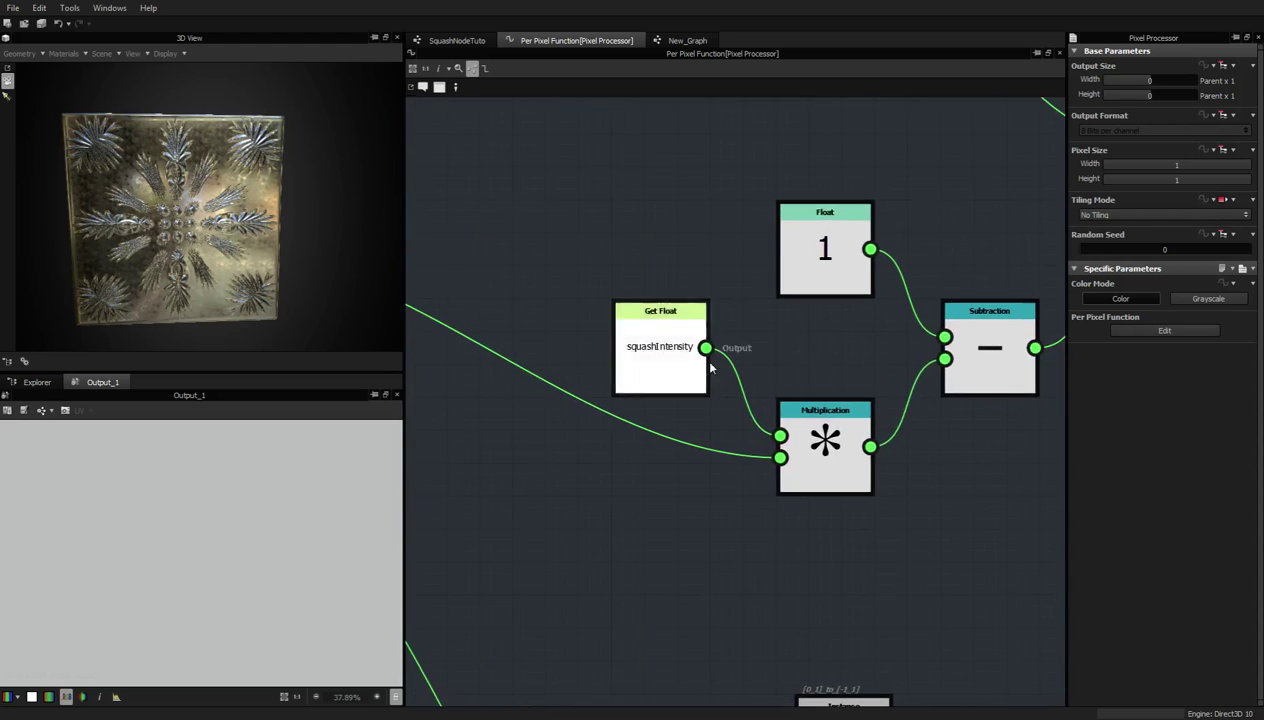
{"action": "scroll", "coordinate": [711, 366], "scroll_direction": "down", "scroll_amount": 4}
{"action": "scroll", "coordinate": [683, 362], "scroll_direction": "up", "scroll_amount": 4}
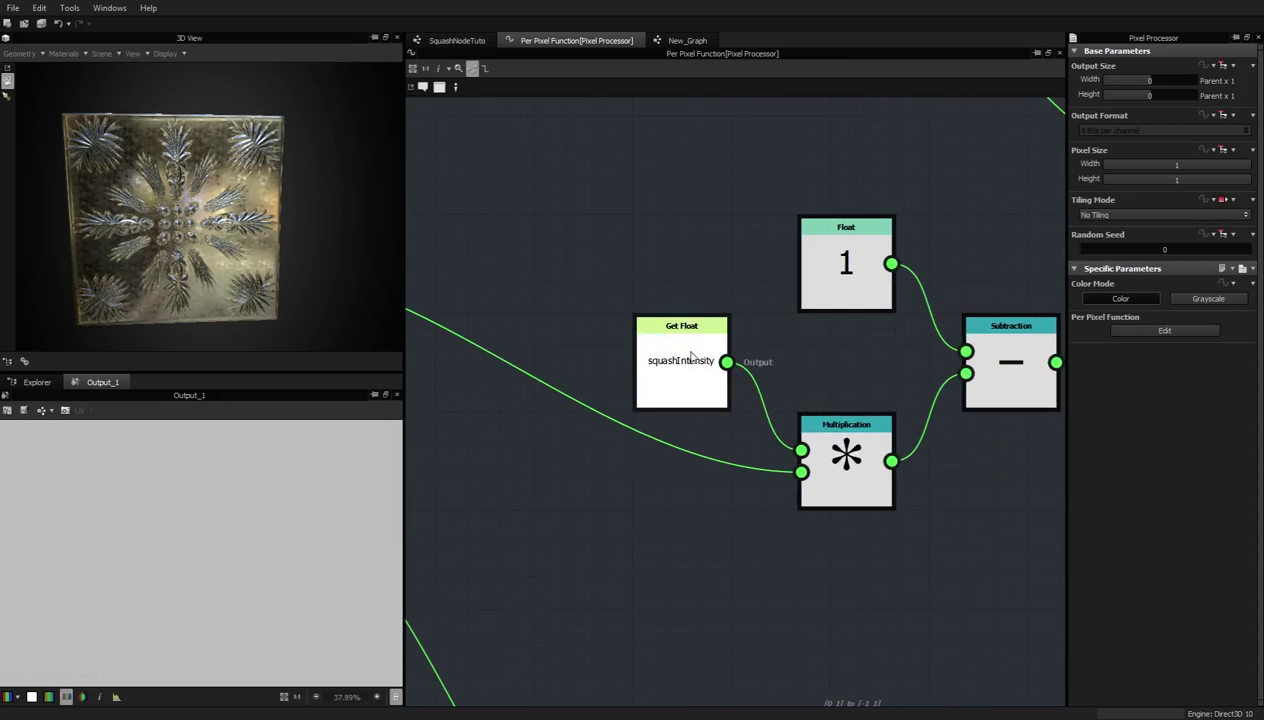
{"action": "middle_click_drag", "start_coordinate": [881, 453], "coordinate": [748, 433]}
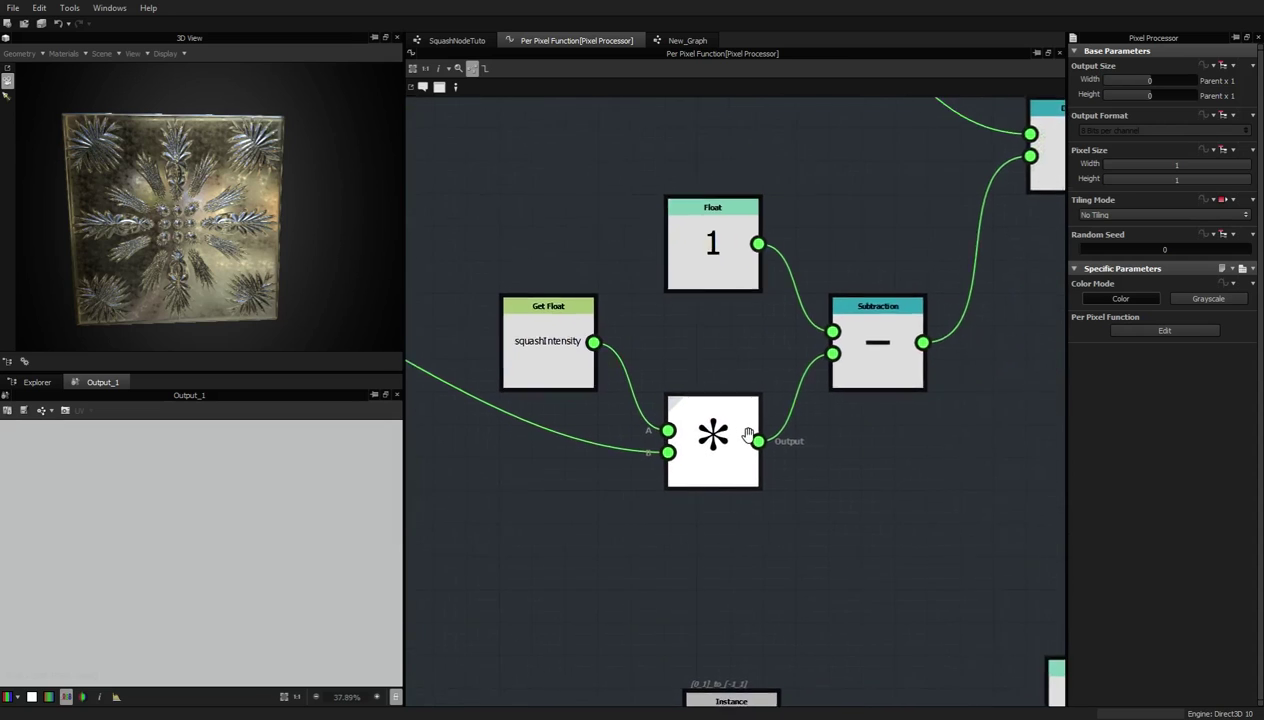
{"action": "scroll", "coordinate": [748, 433], "scroll_direction": "down", "scroll_amount": 3}
{"action": "scroll", "coordinate": [754, 349], "scroll_direction": "down", "scroll_amount": 2}
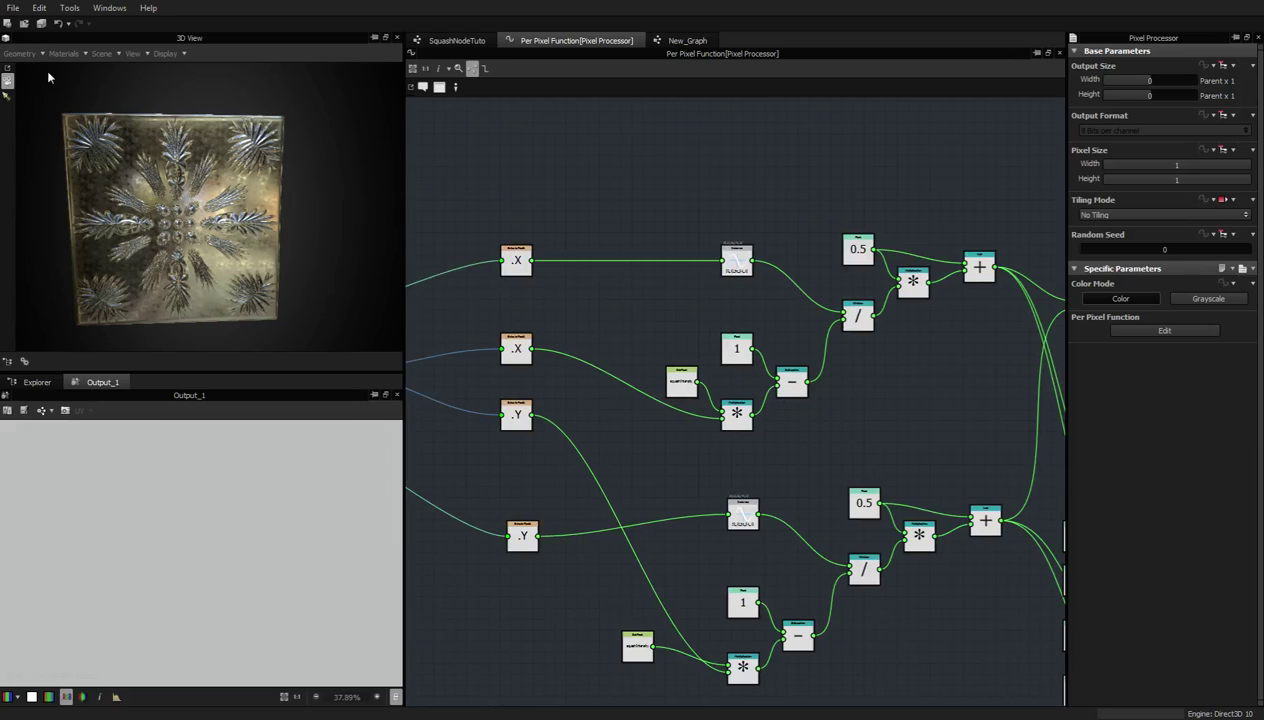
Reopen the SquashNodeTuto graph and the per pixel function of its Pixel Processor node
{"action": "left_click", "coordinate": [37, 382]}
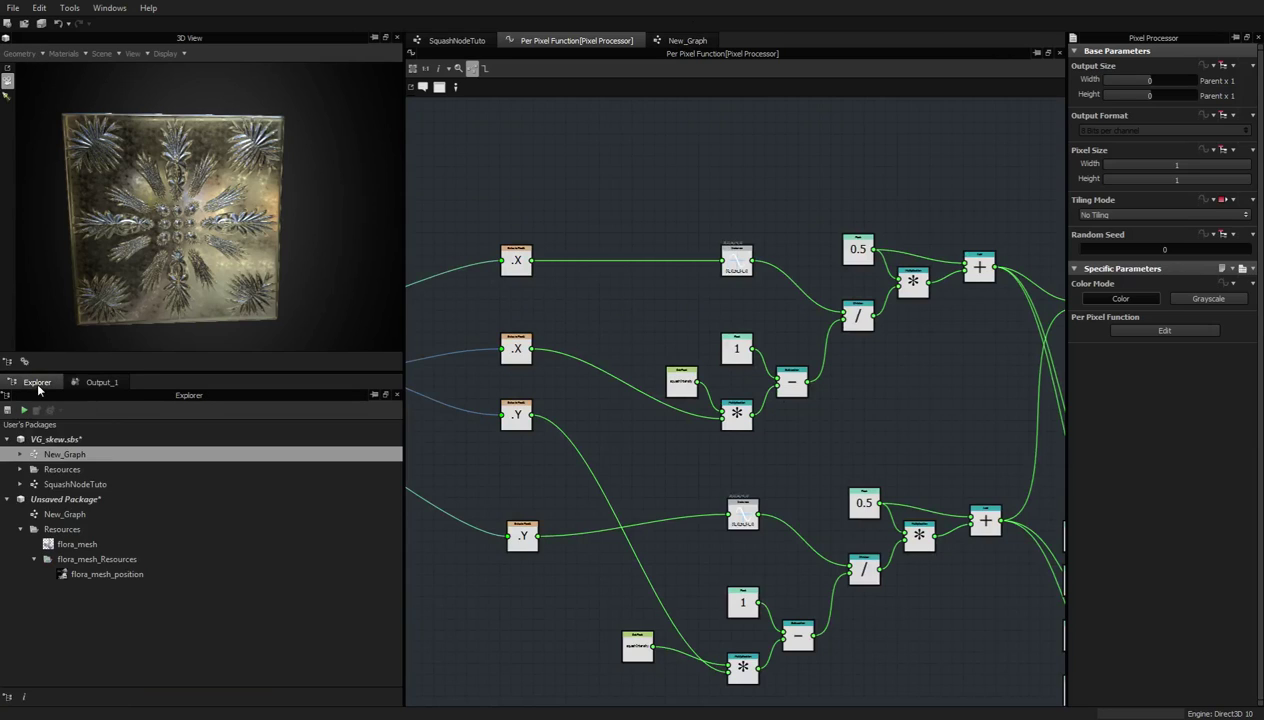
{"action": "double_click", "coordinate": [85, 485]}
{"action": "left_click", "coordinate": [650, 255]}
{"action": "left_click", "coordinate": [1164, 330]}
{"action": "scroll", "coordinate": [736, 340], "scroll_direction": "down", "scroll_amount": 2}
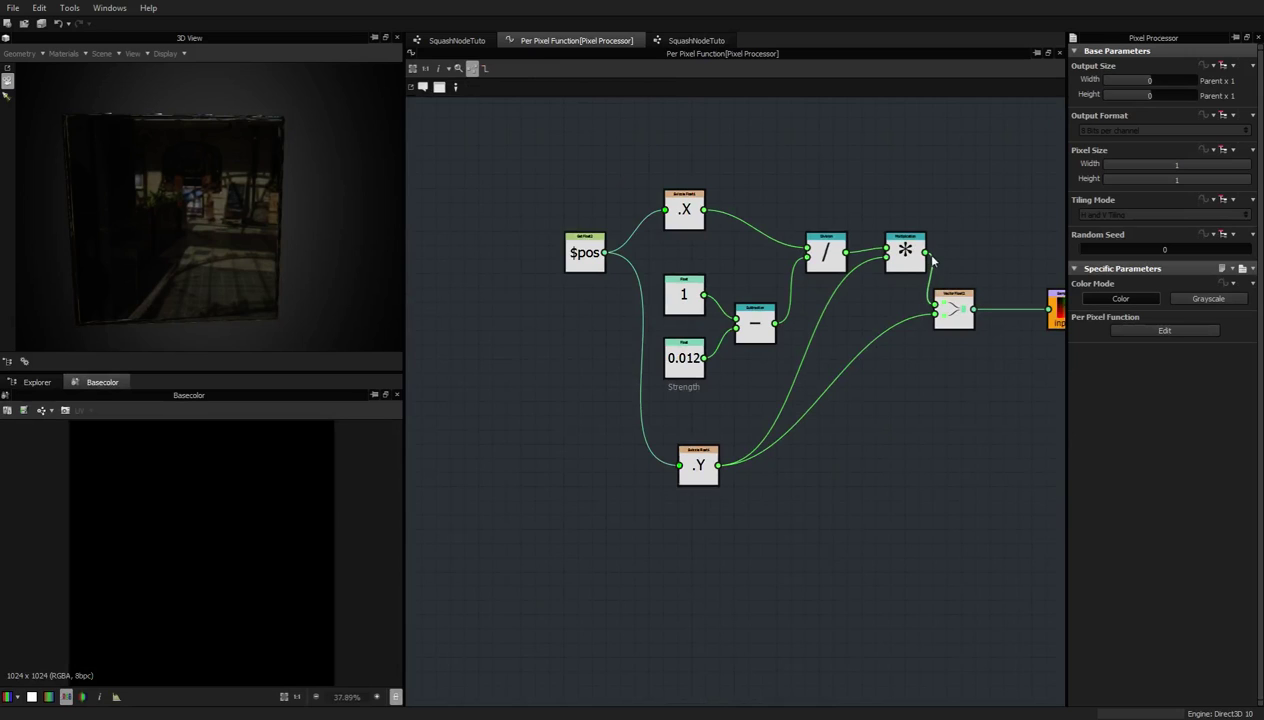
{"action": "middle_click_drag", "start_coordinate": [970, 257], "coordinate": [876, 312]}
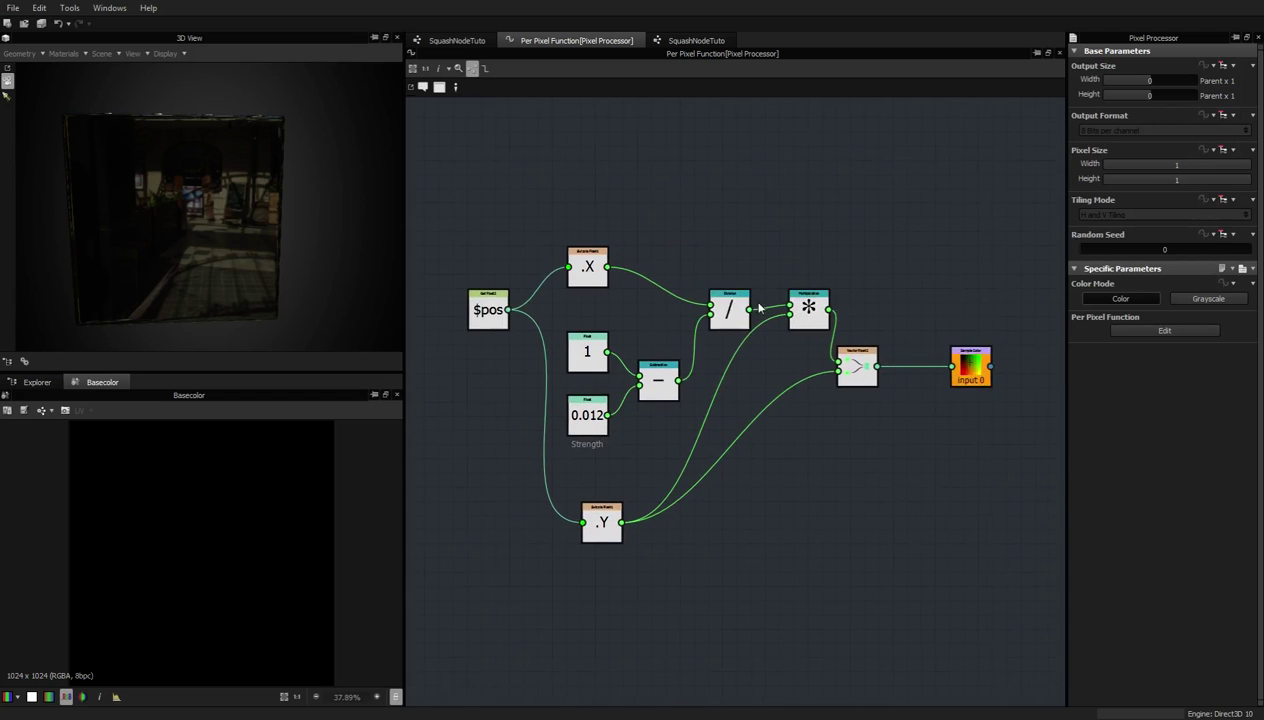
Move the Multiplication node below Subtraction and connect the Division output directly to the first input of Vector Float2
{"action": "left_click_drag", "start_coordinate": [810, 308], "coordinate": [689, 451]}
{"action": "middle_click_drag", "start_coordinate": [614, 440], "coordinate": [726, 388]}
{"action": "left_click_drag", "start_coordinate": [712, 382], "coordinate": [704, 380]}
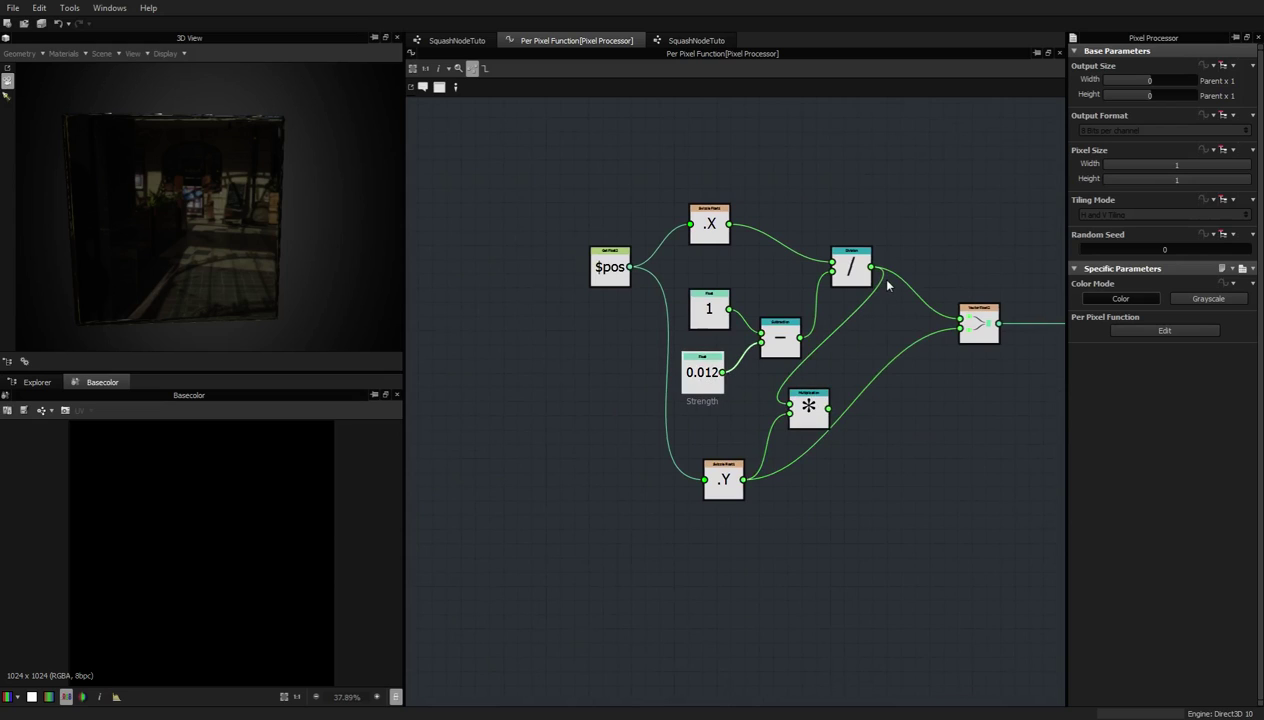
{"action": "left_click_drag", "start_coordinate": [872, 267], "coordinate": [790, 352], "text": "shift"}
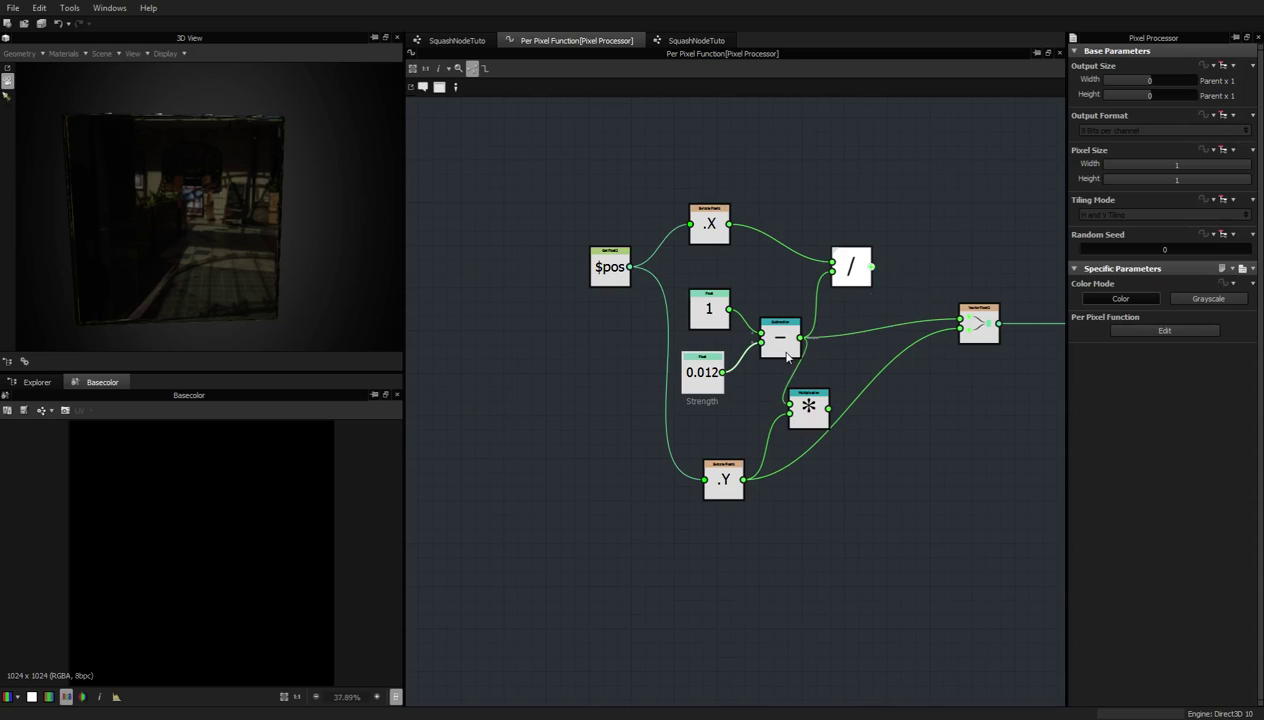
{"action": "key", "text": "ctrl+z"}
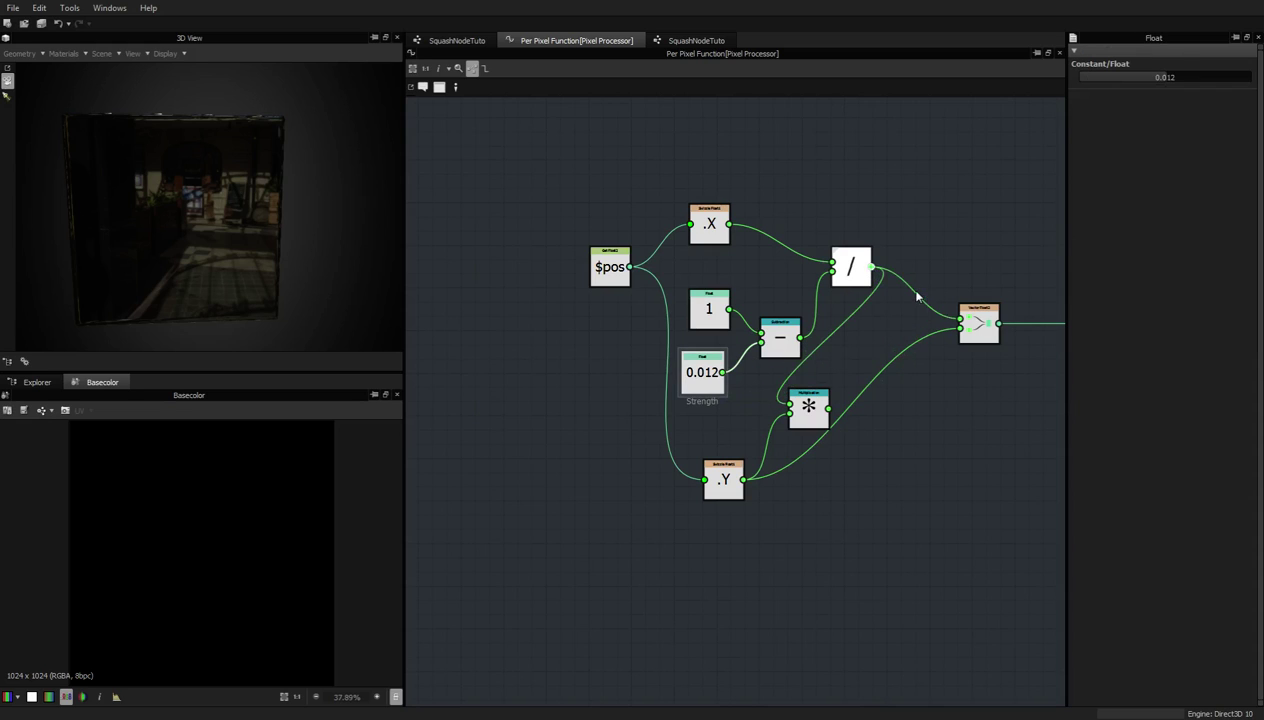
Multiply the Strength float by the Y swizzle and feed the Multiplication output into the second input of Subtraction
{"action": "left_click_drag", "start_coordinate": [722, 372], "coordinate": [790, 403]}
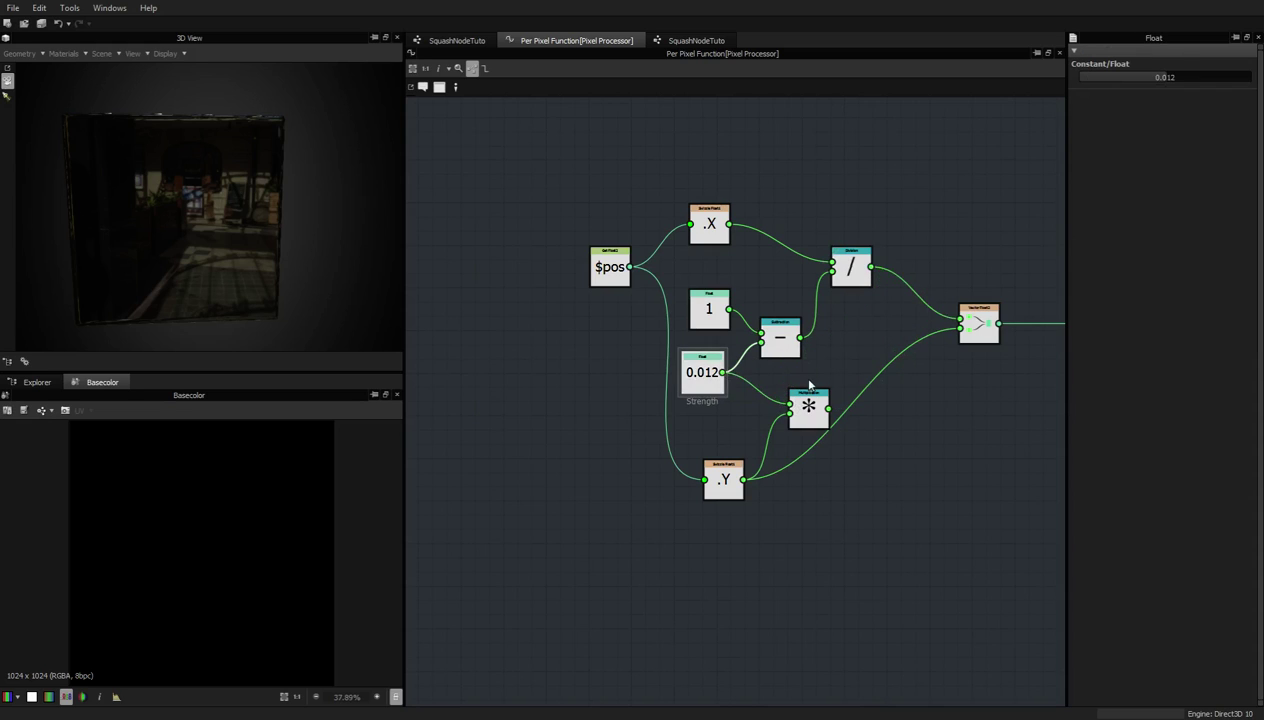
{"action": "left_click_drag", "start_coordinate": [703, 378], "coordinate": [668, 378]}
{"action": "left_click_drag", "start_coordinate": [824, 404], "coordinate": [761, 342]}
{"action": "left_click", "coordinate": [766, 412]}
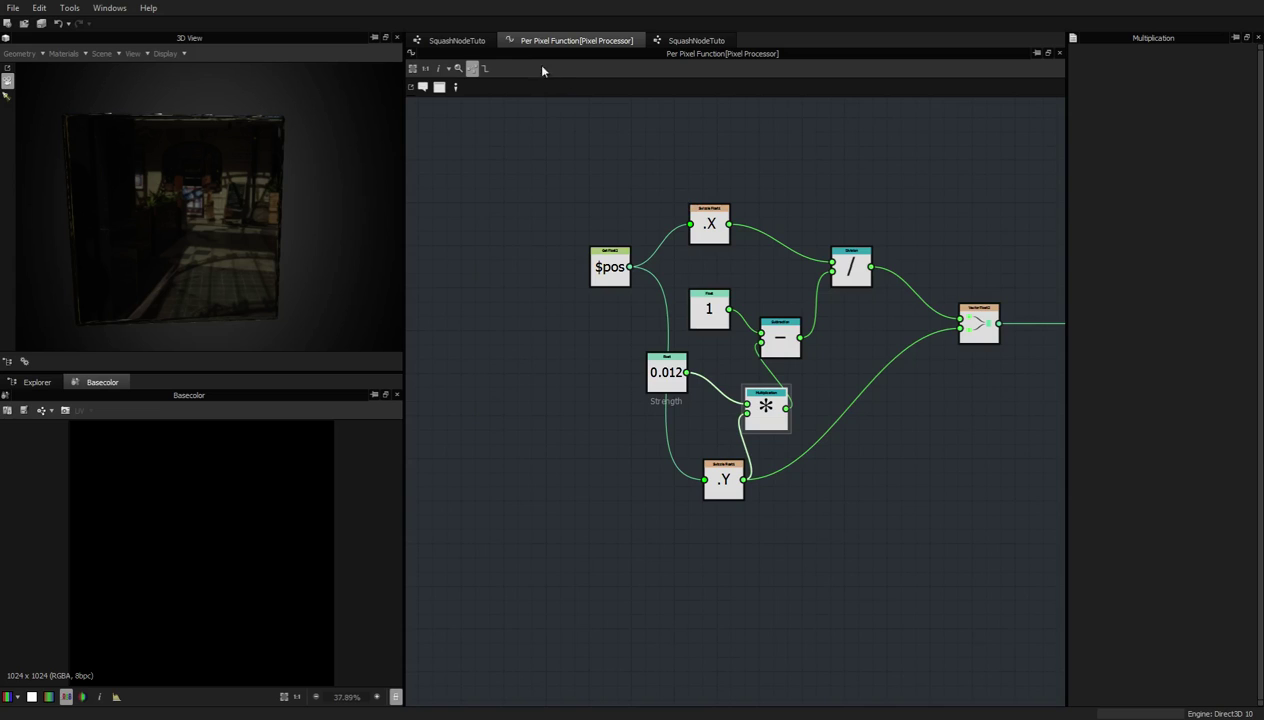
Close the empty duplicate SquashNodeTuto graph view
{"action": "left_click", "coordinate": [451, 44]}
{"action": "left_click", "coordinate": [525, 40]}
{"action": "left_click", "coordinate": [690, 40]}
{"action": "middle_click_drag", "start_coordinate": [629, 254], "coordinate": [718, 275]}
{"action": "left_click", "coordinate": [474, 40]}
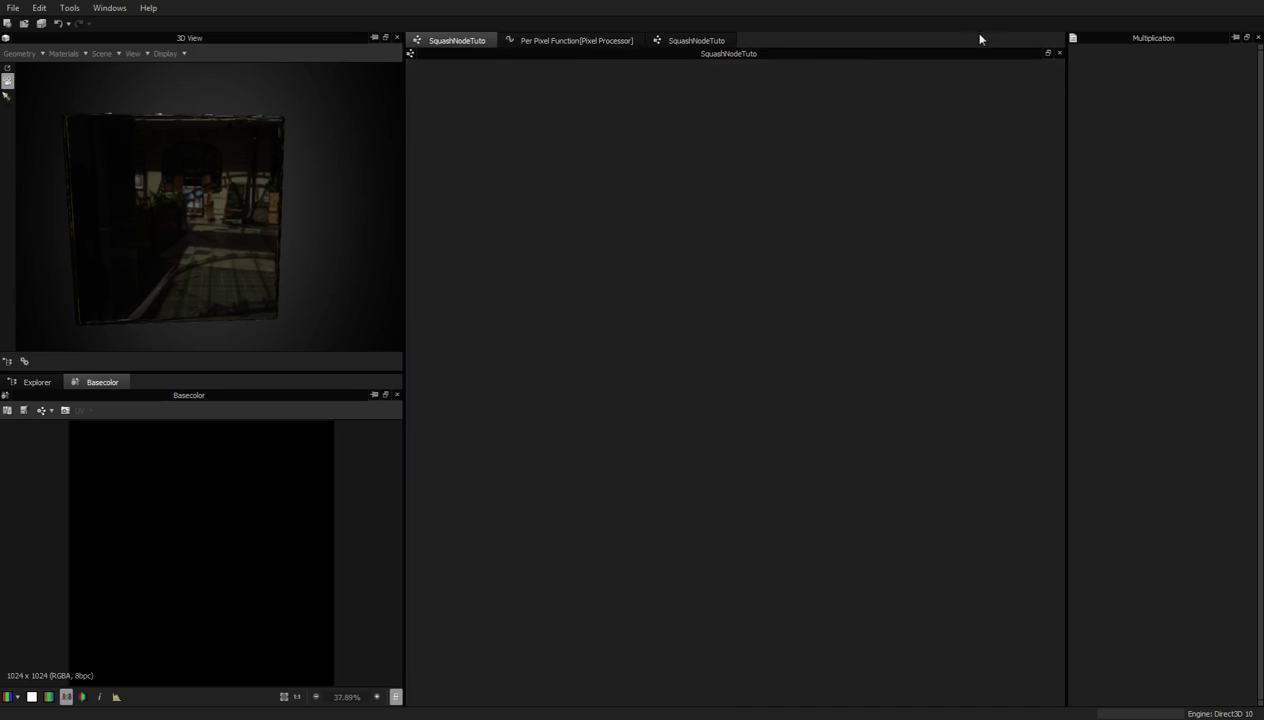
{"action": "left_click", "coordinate": [1060, 54]}
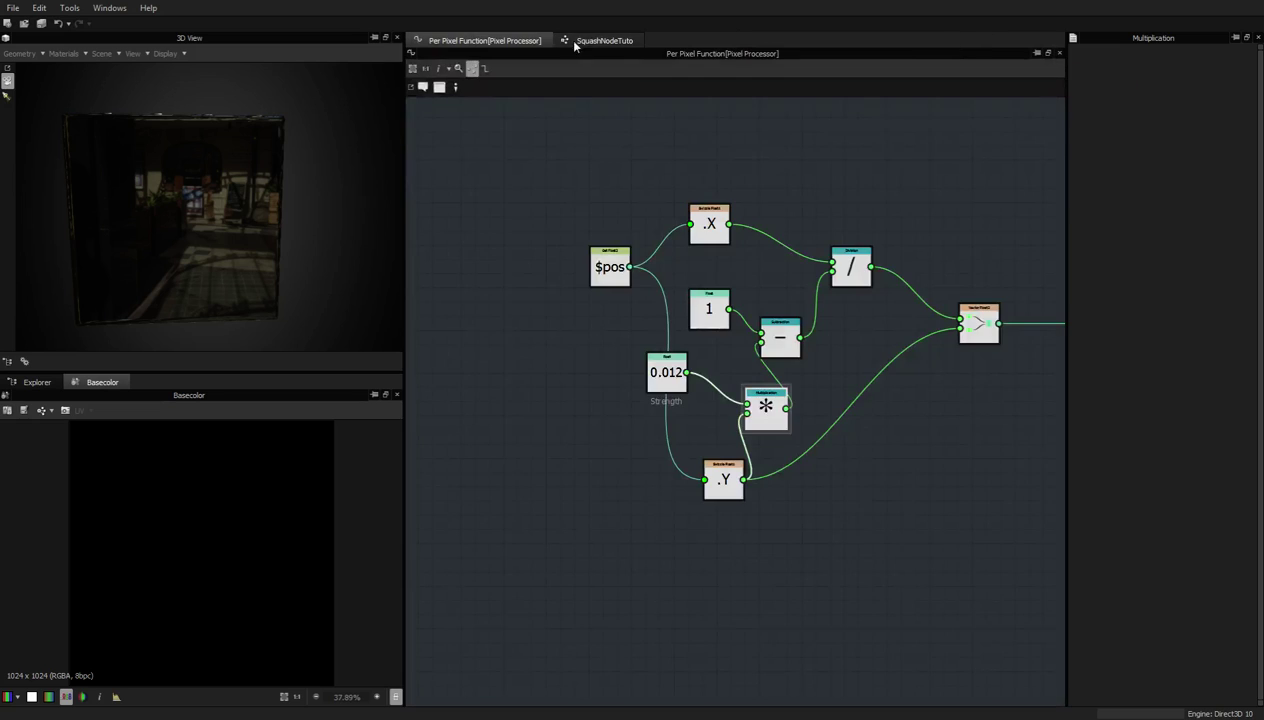
Return to the SquashNodeTuto graph and display the Pixel Processor's output in the 2D view
{"action": "left_click", "coordinate": [580, 41]}
{"action": "key", "text": "f"}
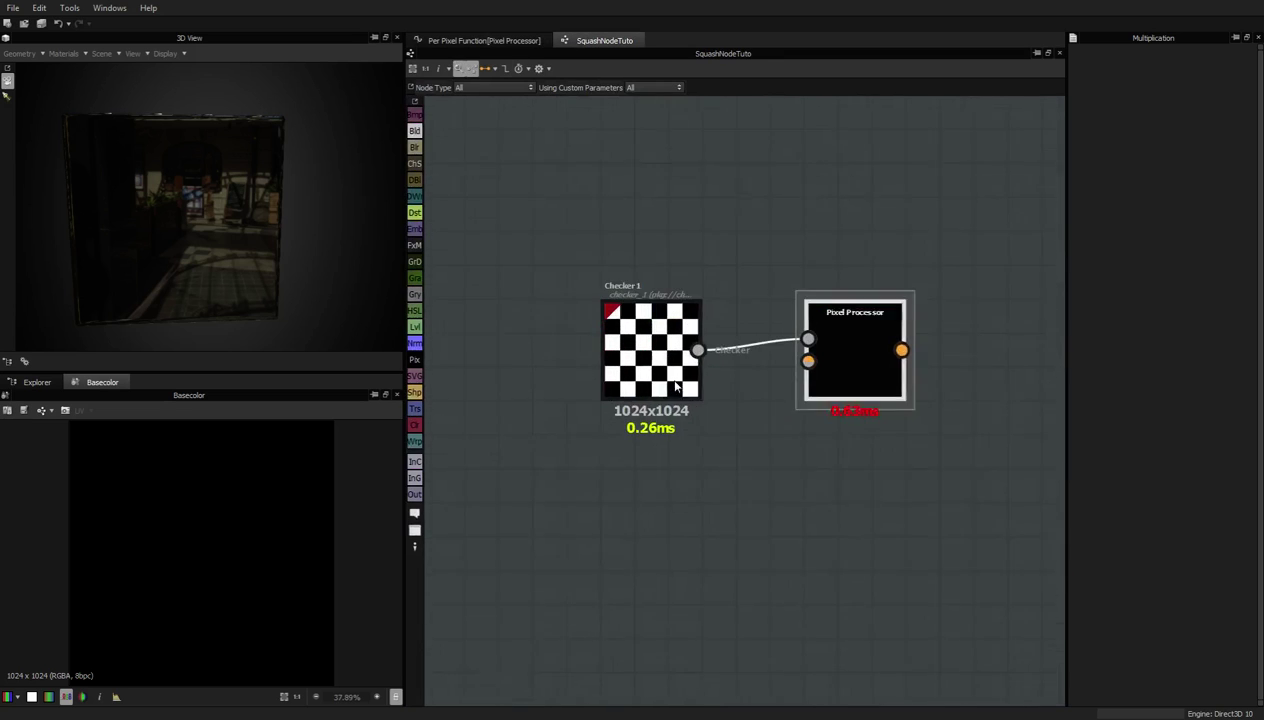
{"action": "scroll", "coordinate": [760, 402], "scroll_direction": "up", "scroll_amount": 2}
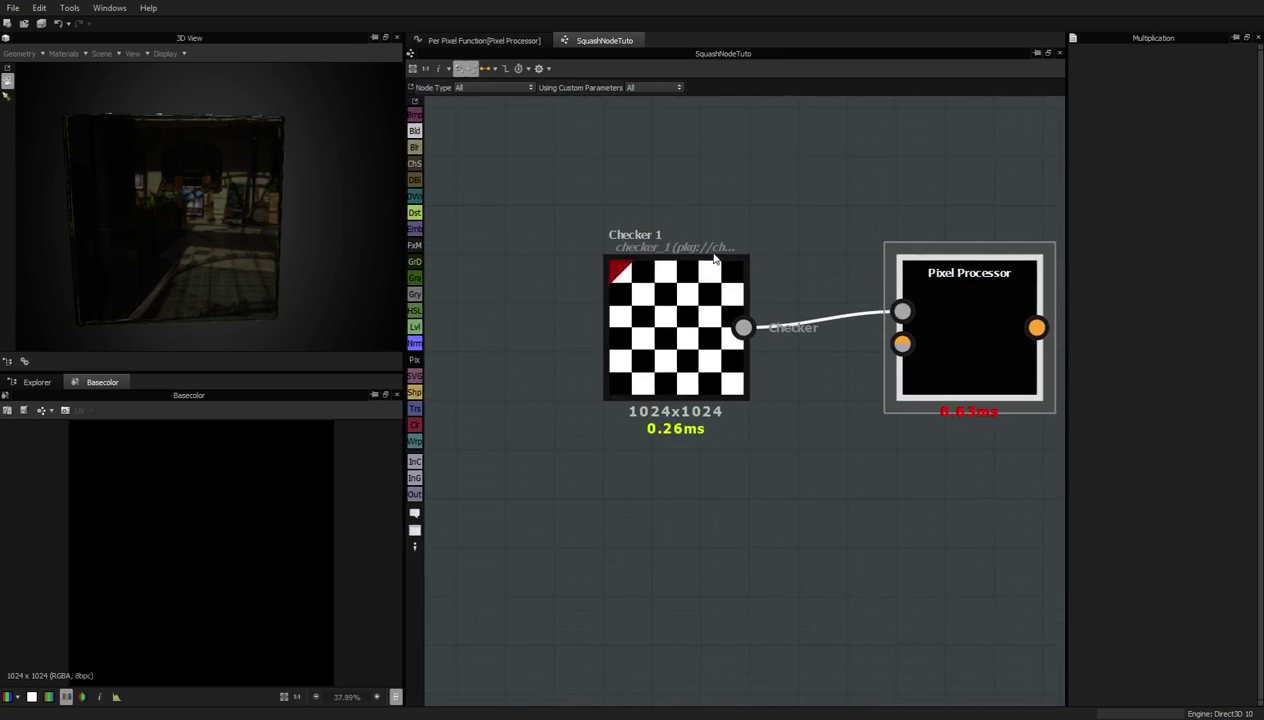
{"action": "left_click", "coordinate": [850, 348]}
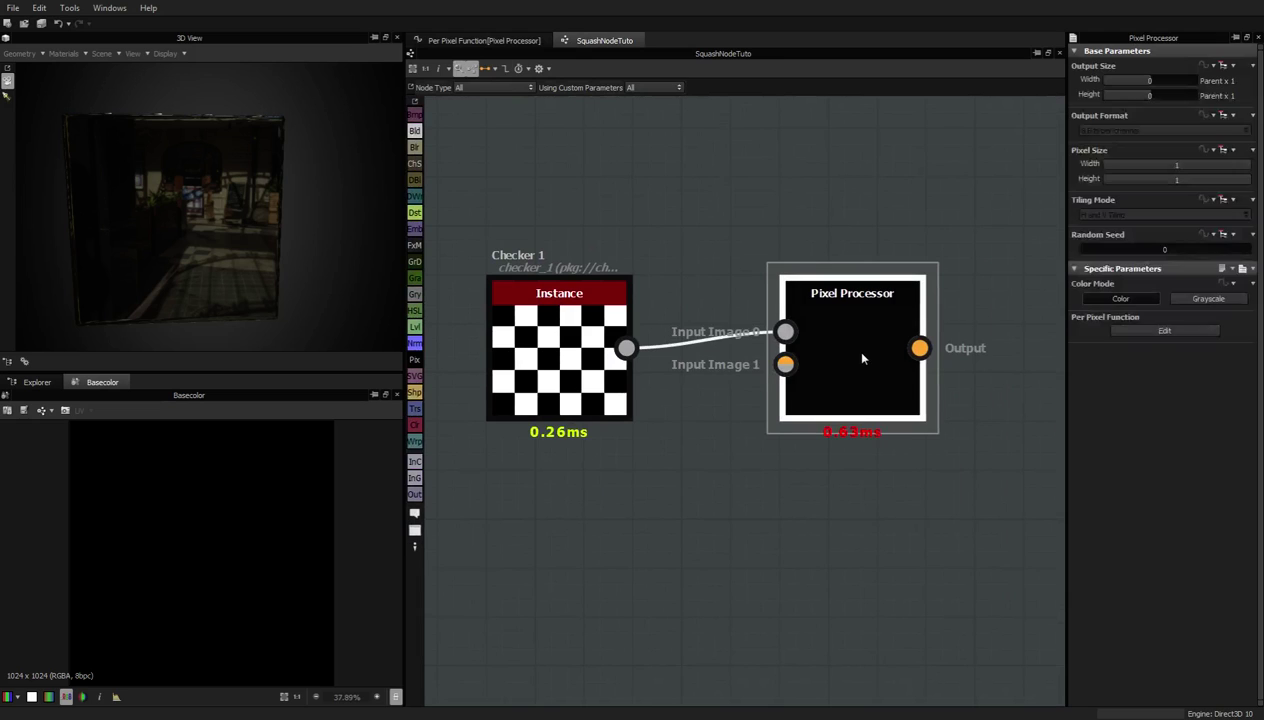
{"action": "double_click", "coordinate": [905, 356]}
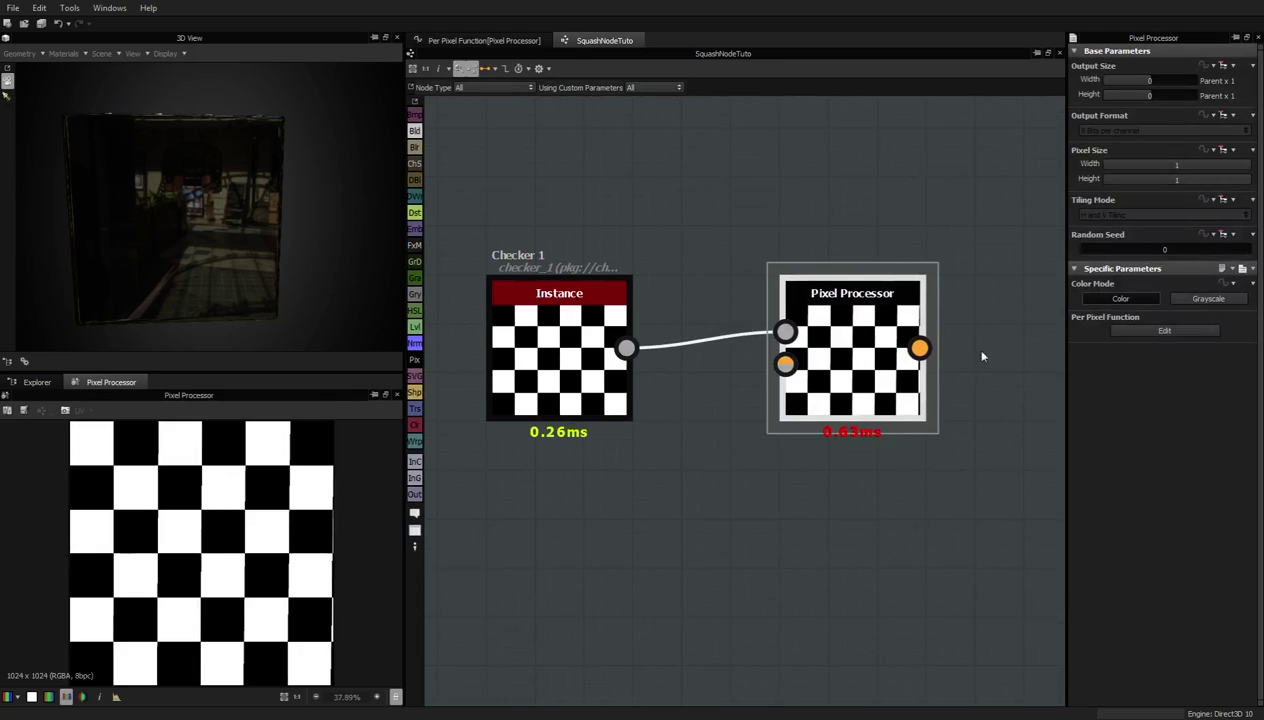
Reopen the Pixel Processor's per pixel function and set the Strength float to 0.96
{"action": "left_click", "coordinate": [1167, 332]}
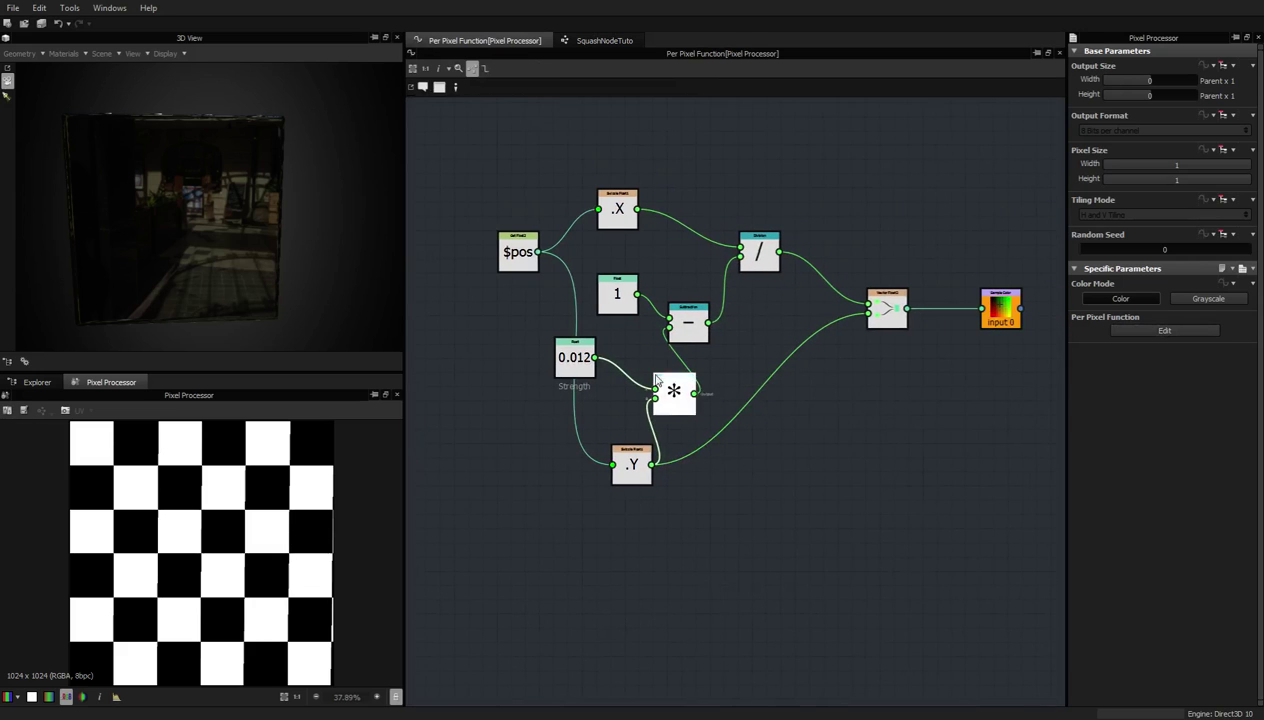
{"action": "left_click", "coordinate": [563, 356]}
{"action": "left_click_drag", "start_coordinate": [1170, 77], "coordinate": [1248, 104]}
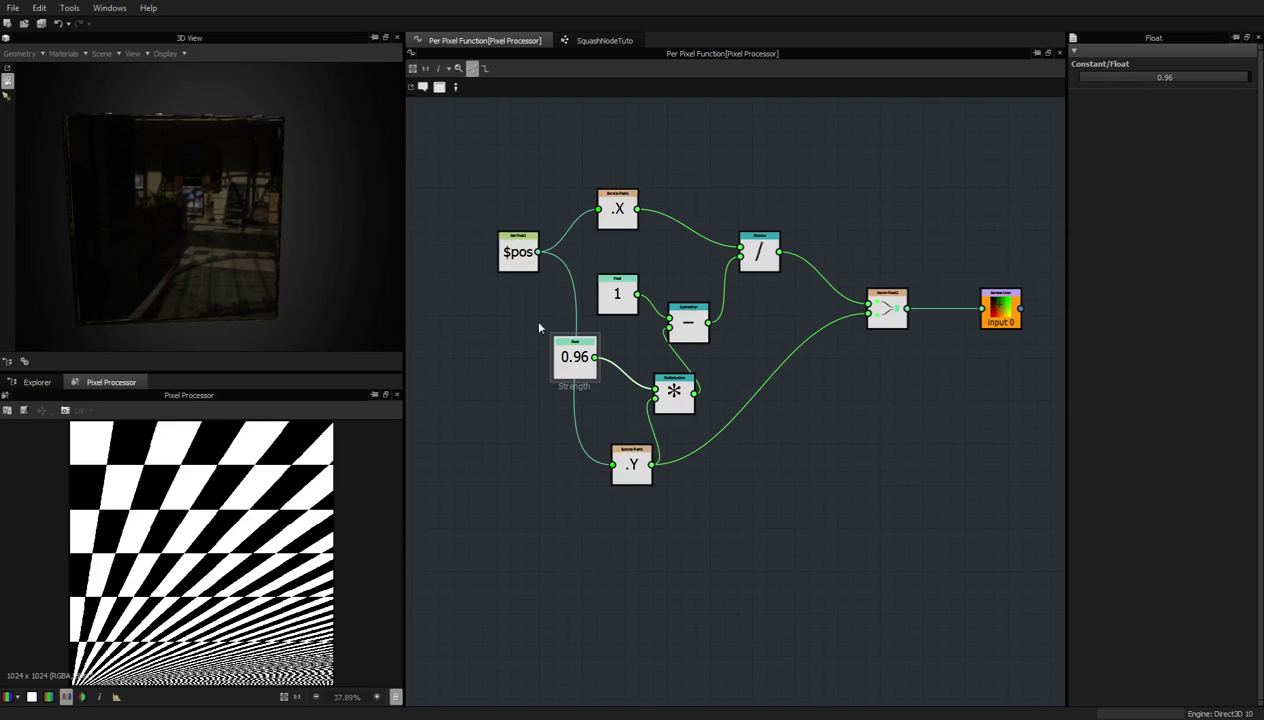
Spread out the $pos, X swizzle, Division and Y swizzle nodes to make the function graph more readable
{"action": "middle_click_drag", "start_coordinate": [542, 316], "coordinate": [665, 392]}
{"action": "left_click_drag", "start_coordinate": [641, 330], "coordinate": [557, 374]}
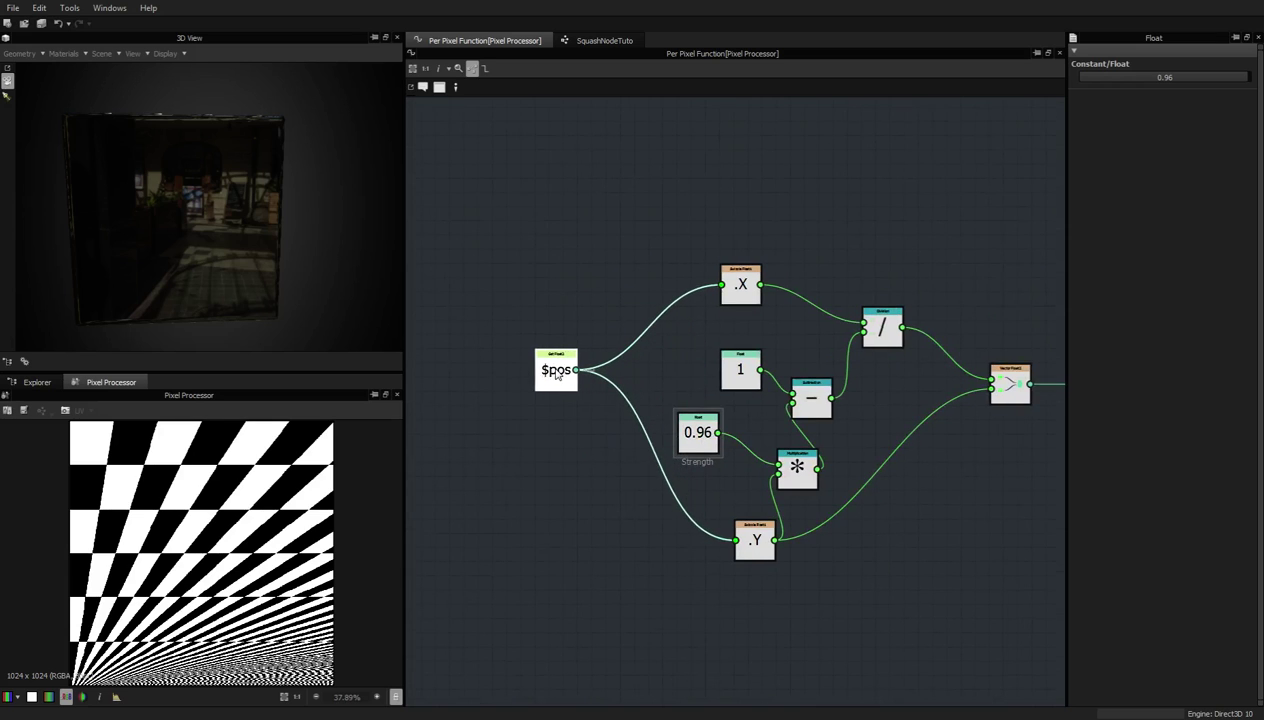
{"action": "left_click_drag", "start_coordinate": [742, 290], "coordinate": [699, 290]}
{"action": "left_click_drag", "start_coordinate": [869, 316], "coordinate": [883, 274]}
{"action": "left_click_drag", "start_coordinate": [750, 535], "coordinate": [706, 543]}
Tidy the Multiplication, Strength, Y swizzle and constant 1 nodes around the Subtraction node so their links are clear
{"action": "scroll", "coordinate": [716, 445], "scroll_direction": "up", "scroll_amount": 5}
{"action": "scroll", "coordinate": [725, 455], "scroll_direction": "down", "scroll_amount": 3}
{"action": "left_click_drag", "start_coordinate": [805, 482], "coordinate": [764, 482]}
{"action": "left_click_drag", "start_coordinate": [691, 418], "coordinate": [670, 418]}
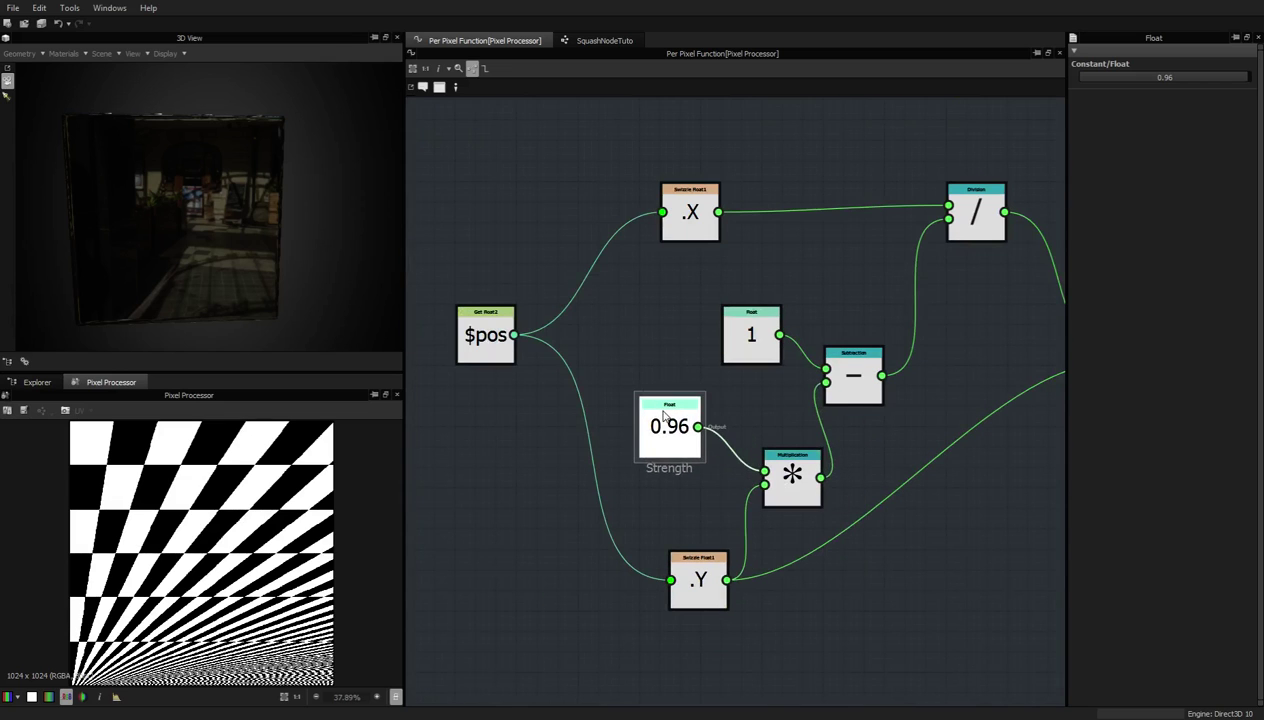
{"action": "left_click_drag", "start_coordinate": [792, 478], "coordinate": [771, 478]}
{"action": "left_click_drag", "start_coordinate": [694, 582], "coordinate": [665, 572]}
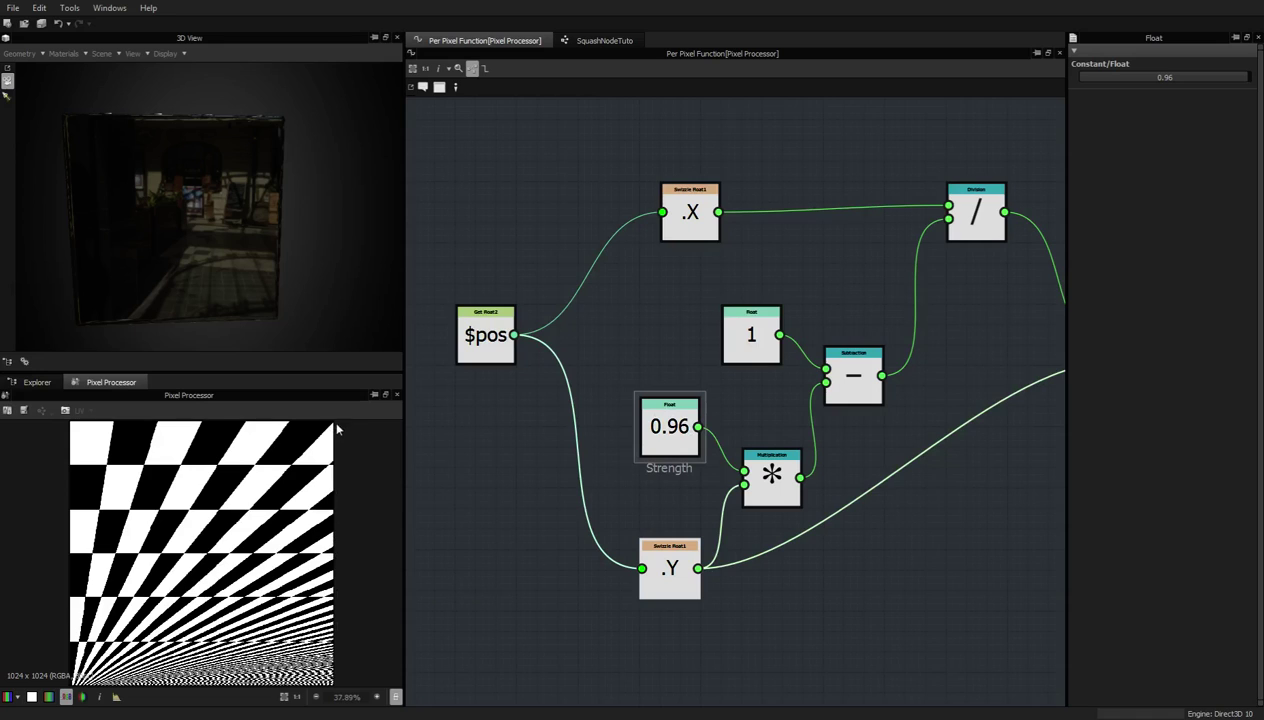
{"action": "middle_click_drag", "start_coordinate": [919, 392], "coordinate": [759, 476]}
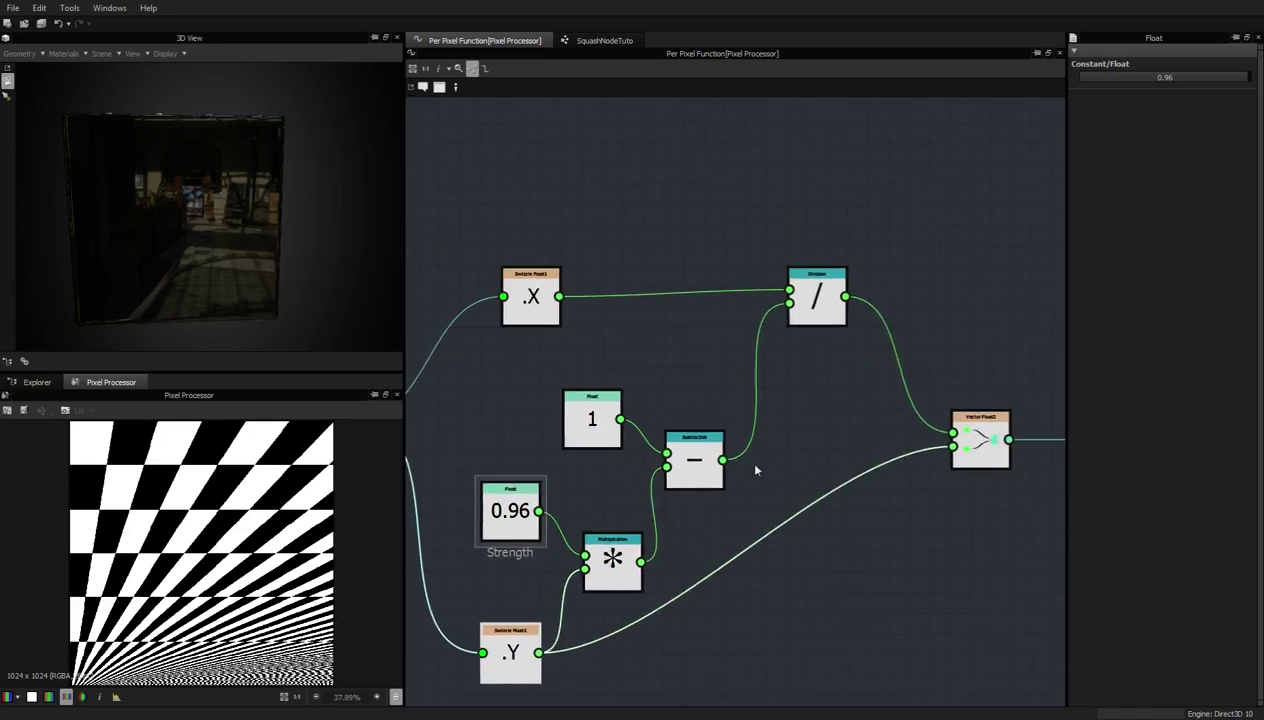
{"action": "middle_click_drag", "start_coordinate": [647, 438], "coordinate": [745, 434]}
{"action": "mouse_move", "coordinate": [700, 420]}
{"action": "left_mouse_down"}
{"action": "mouse_move", "coordinate": [705, 429]}
{"action": "mouse_move", "coordinate": [700, 410]}
{"action": "left_mouse_up"}
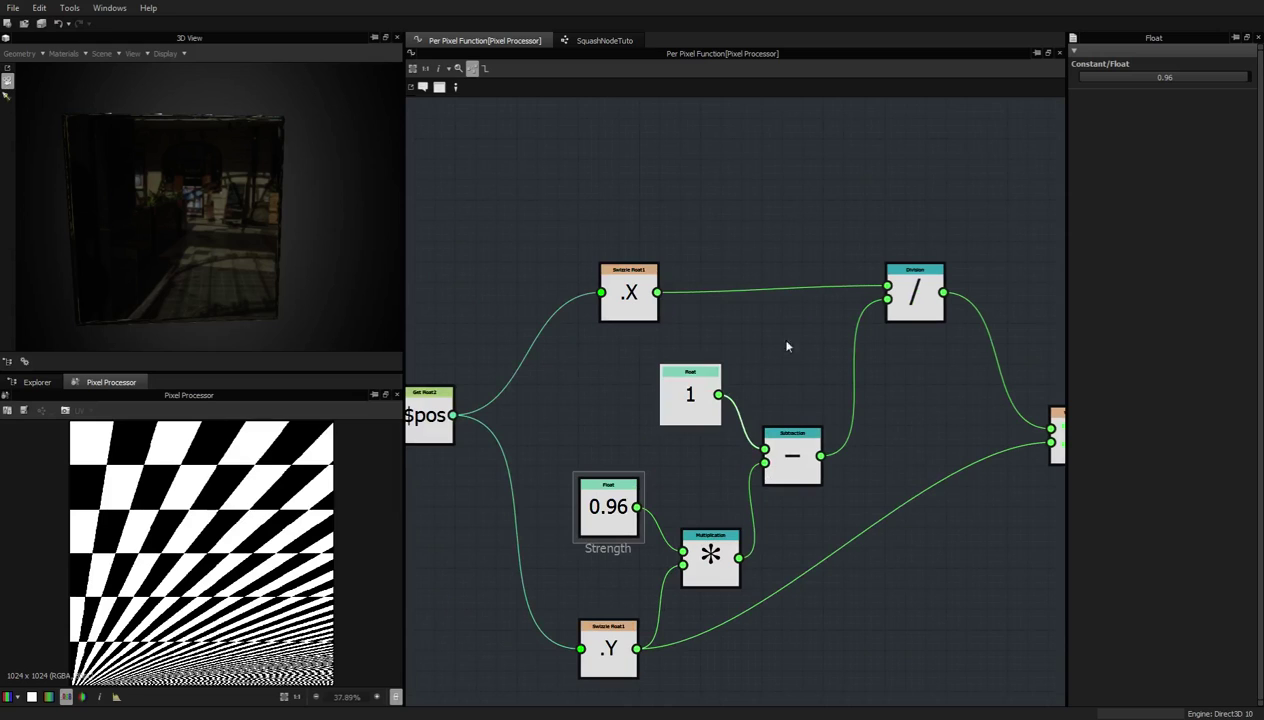
Examine how Vector Float2 recombines the Division result with Y and feeds the Sample Color node
{"action": "middle_click_drag", "start_coordinate": [977, 463], "coordinate": [650, 451]}
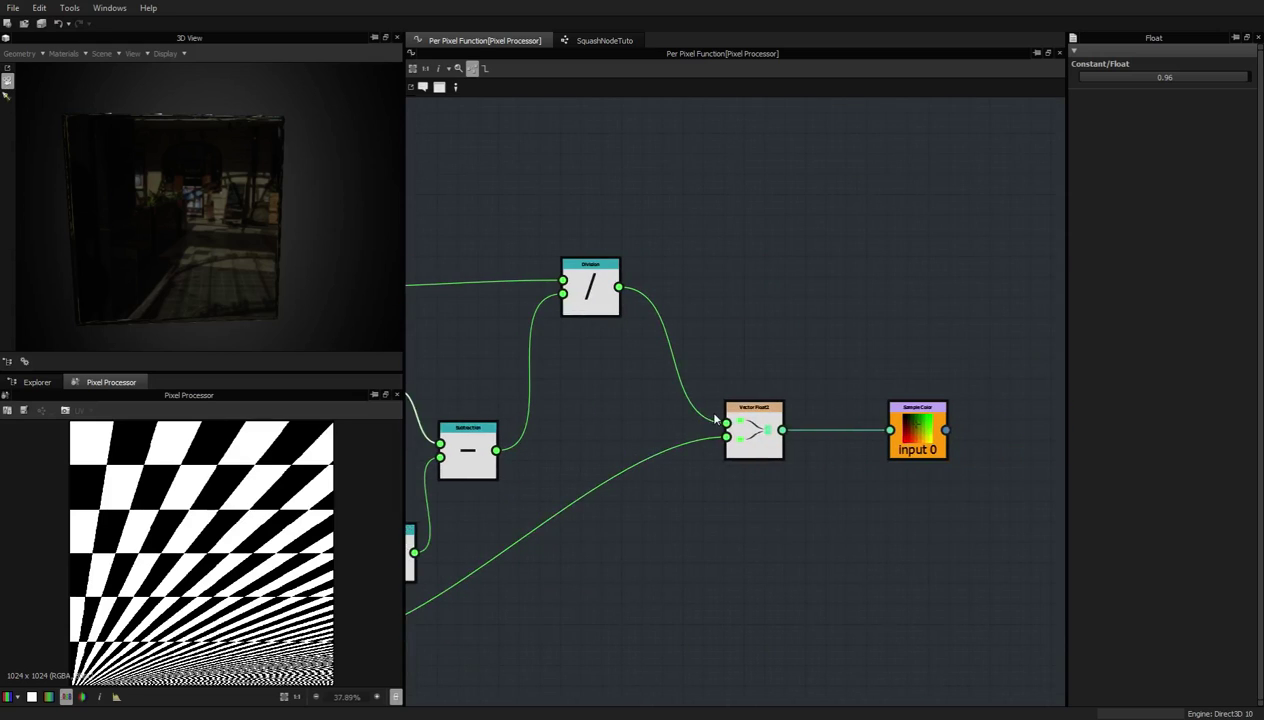
{"action": "left_click", "coordinate": [760, 429]}
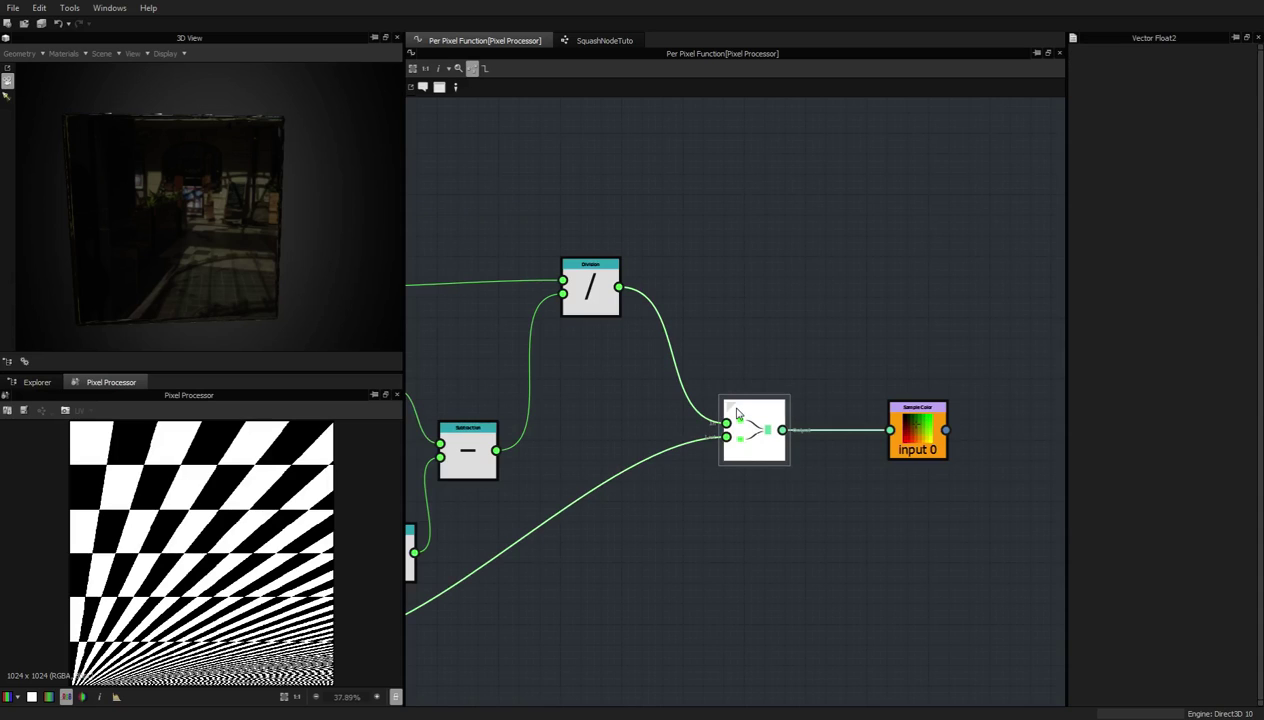
{"action": "left_click", "coordinate": [910, 430]}
{"action": "scroll", "coordinate": [920, 366], "scroll_direction": "up", "scroll_amount": 2}
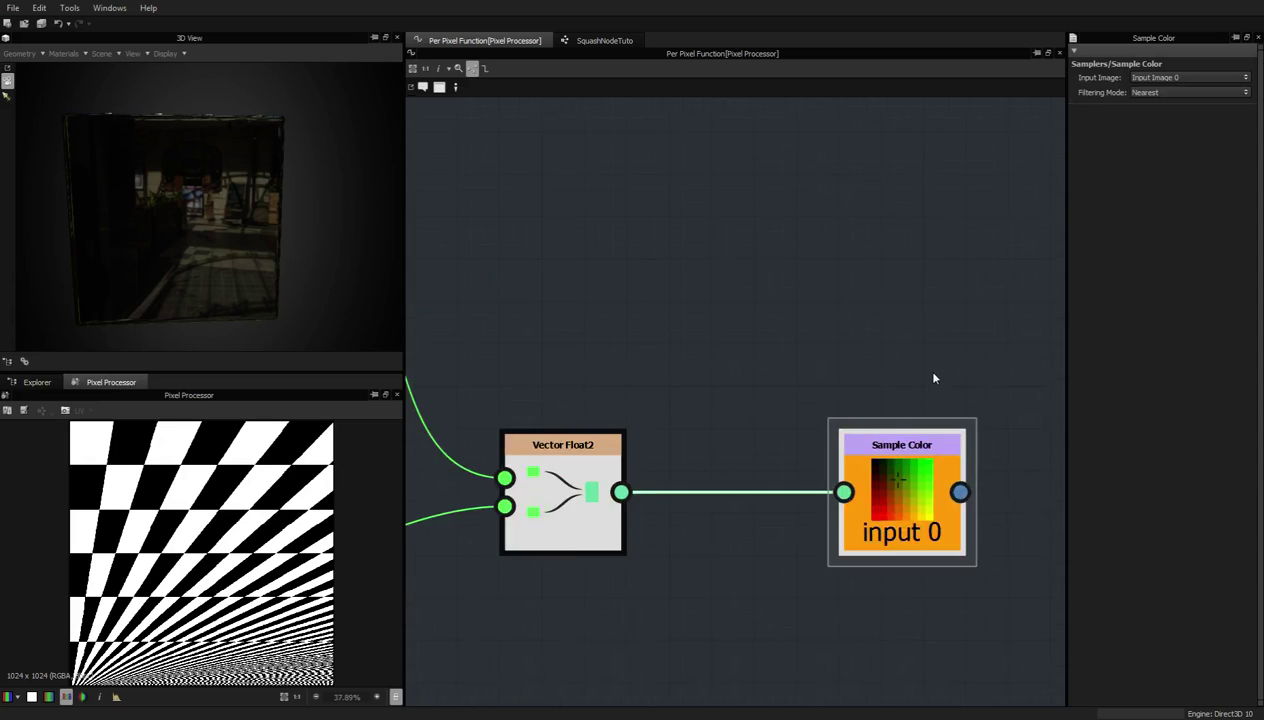
{"action": "scroll", "coordinate": [807, 570], "scroll_direction": "down", "scroll_amount": 3}
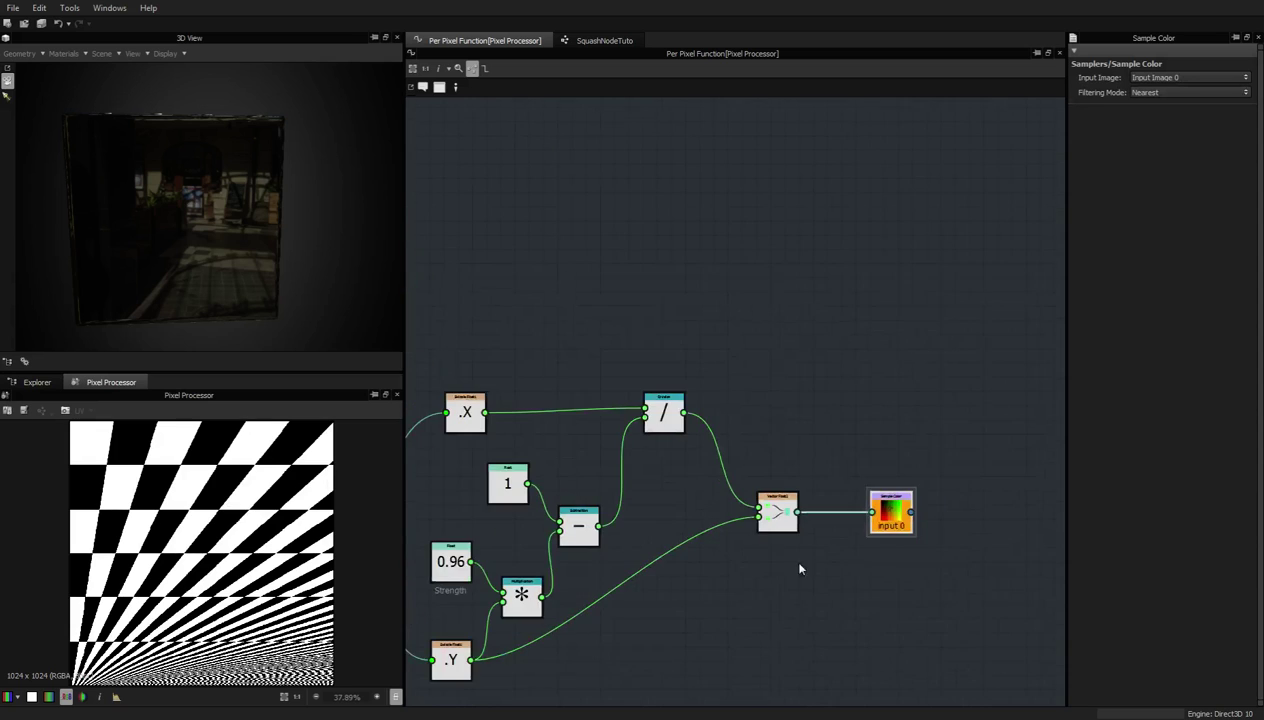
{"action": "middle_click_drag", "start_coordinate": [680, 598], "coordinate": [533, 495]}
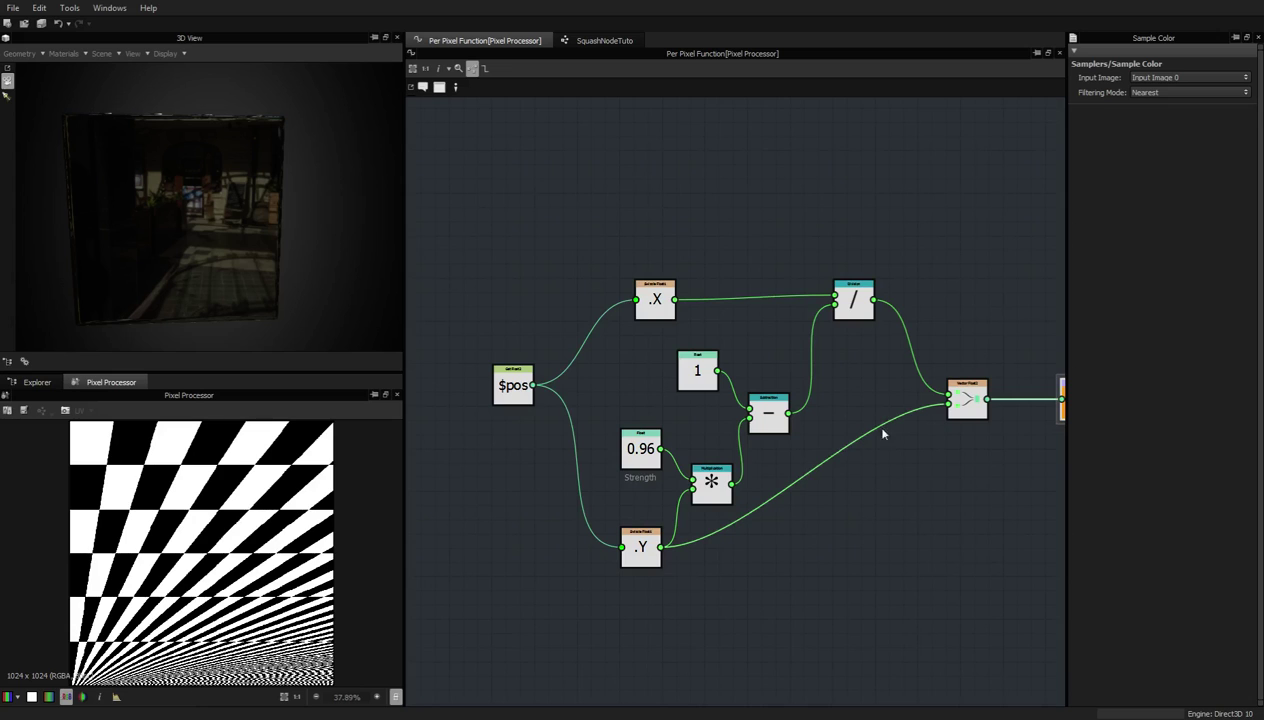
{"action": "scroll", "coordinate": [807, 206], "scroll_direction": "up", "scroll_amount": 3}
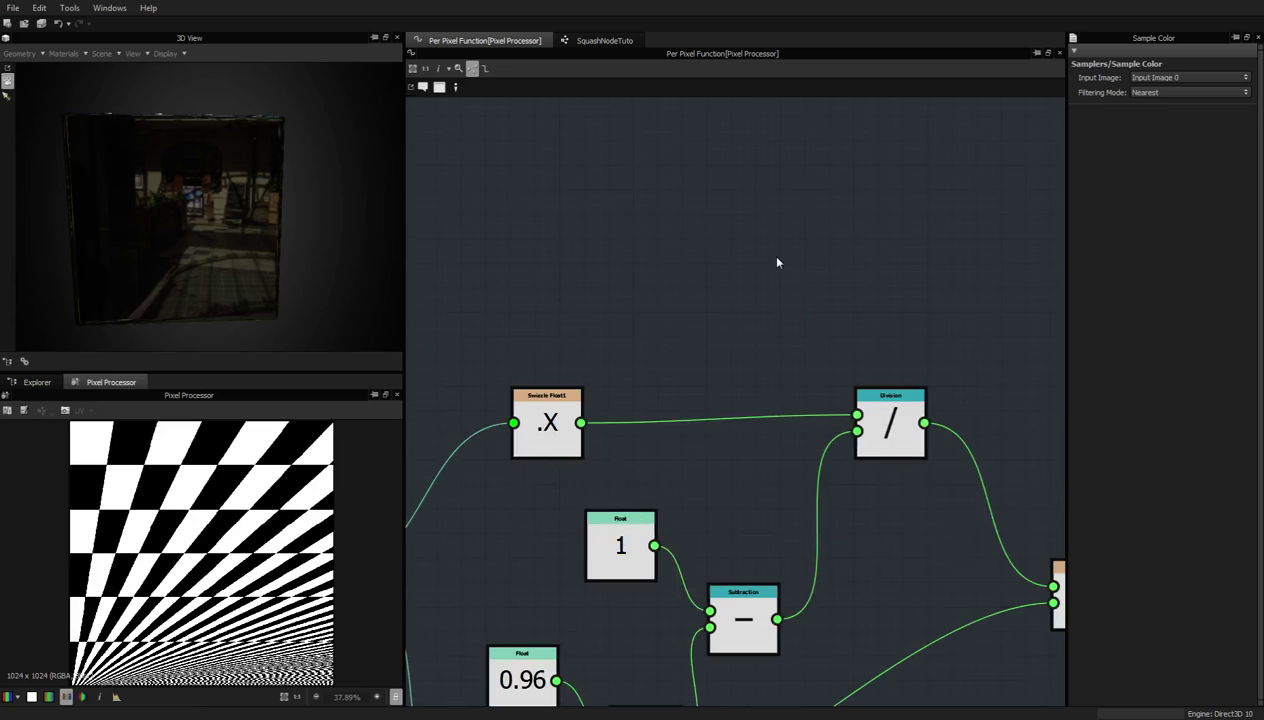
{"action": "scroll", "coordinate": [779, 263], "scroll_direction": "down", "scroll_amount": 4}
Insert a [0, 1] to [-1, 1] range conversion node between the X swizzle and the first input of Division
{"action": "right_click", "coordinate": [757, 259]}
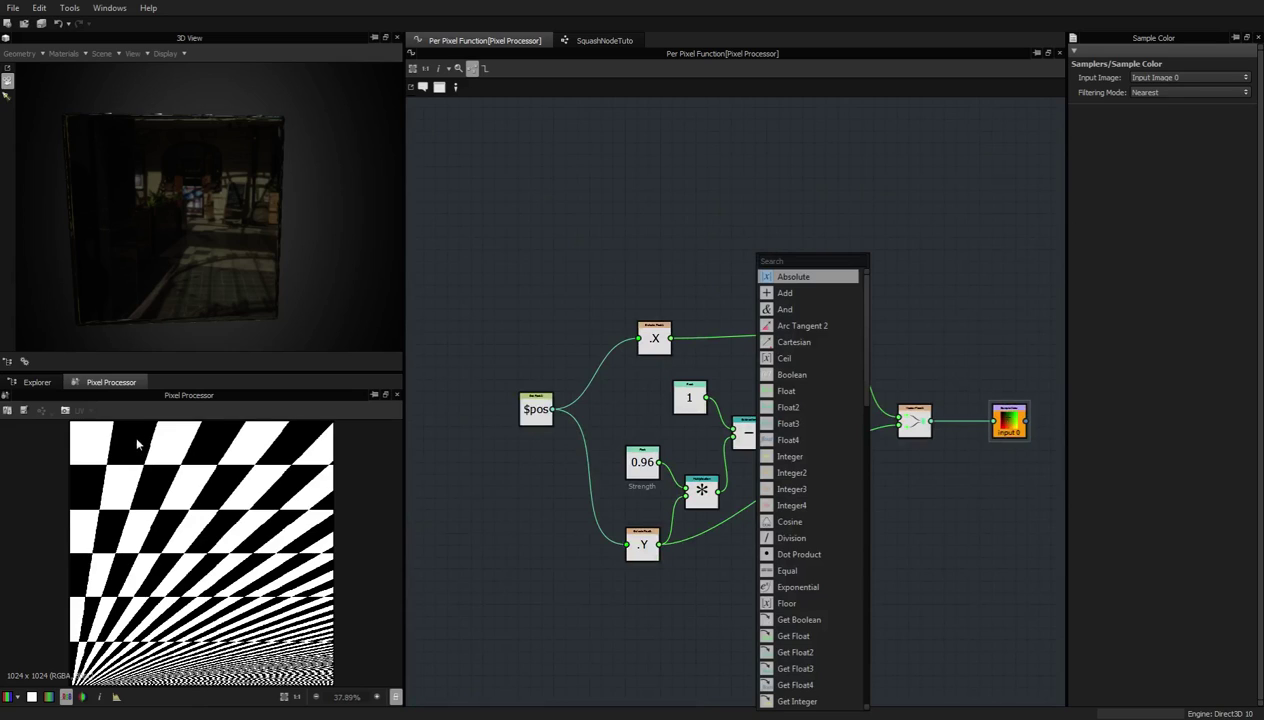
{"action": "left_click", "coordinate": [55, 424]}
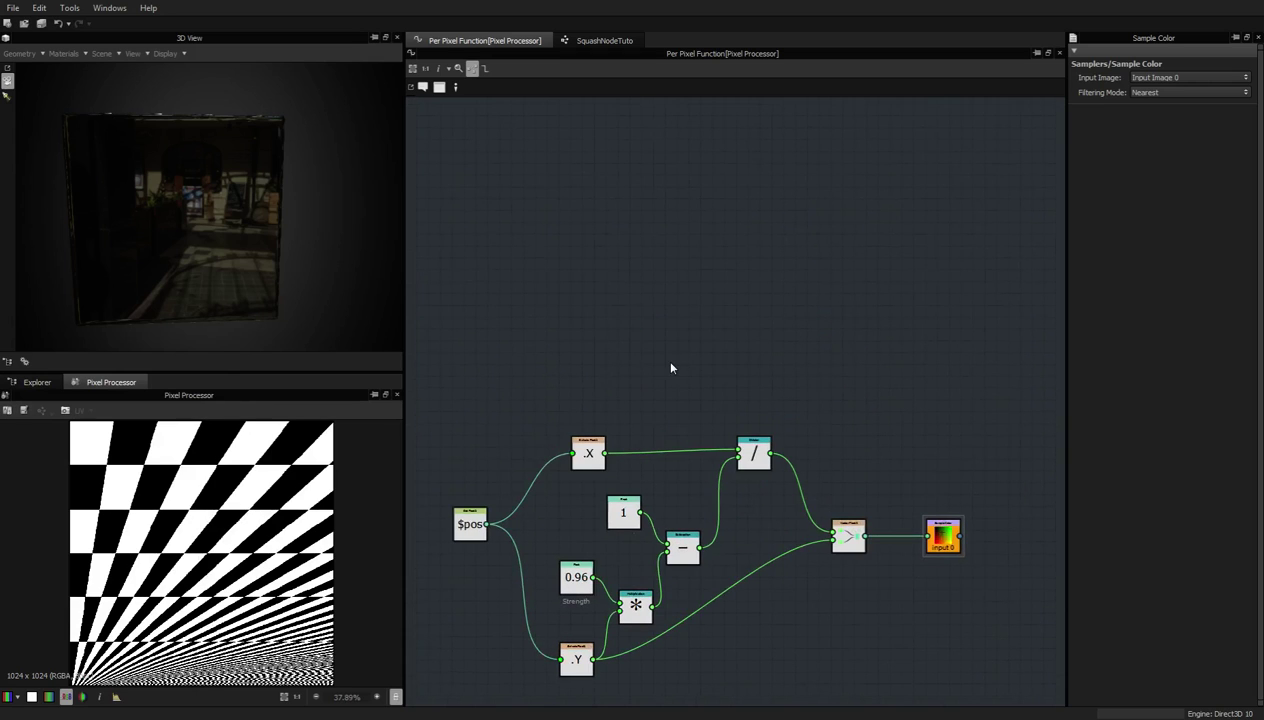
{"action": "key", "text": "space"}
{"action": "type", "text": "1"}
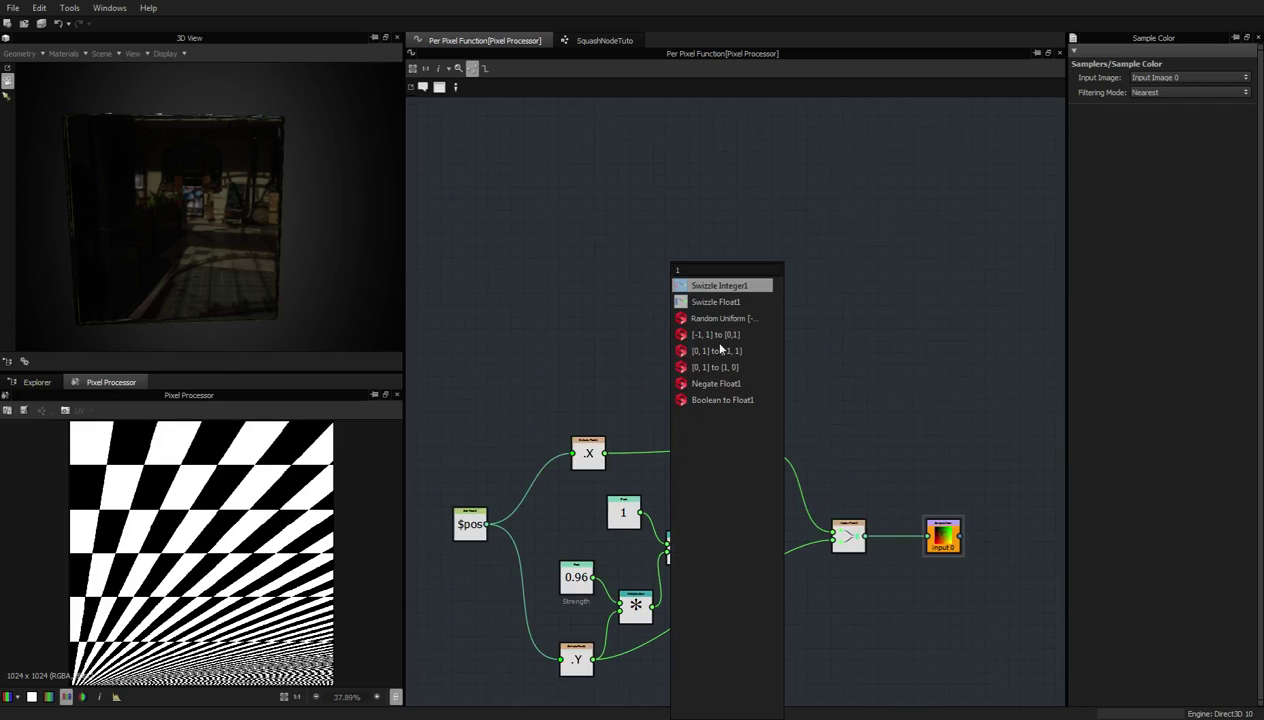
{"action": "left_click", "coordinate": [709, 367]}
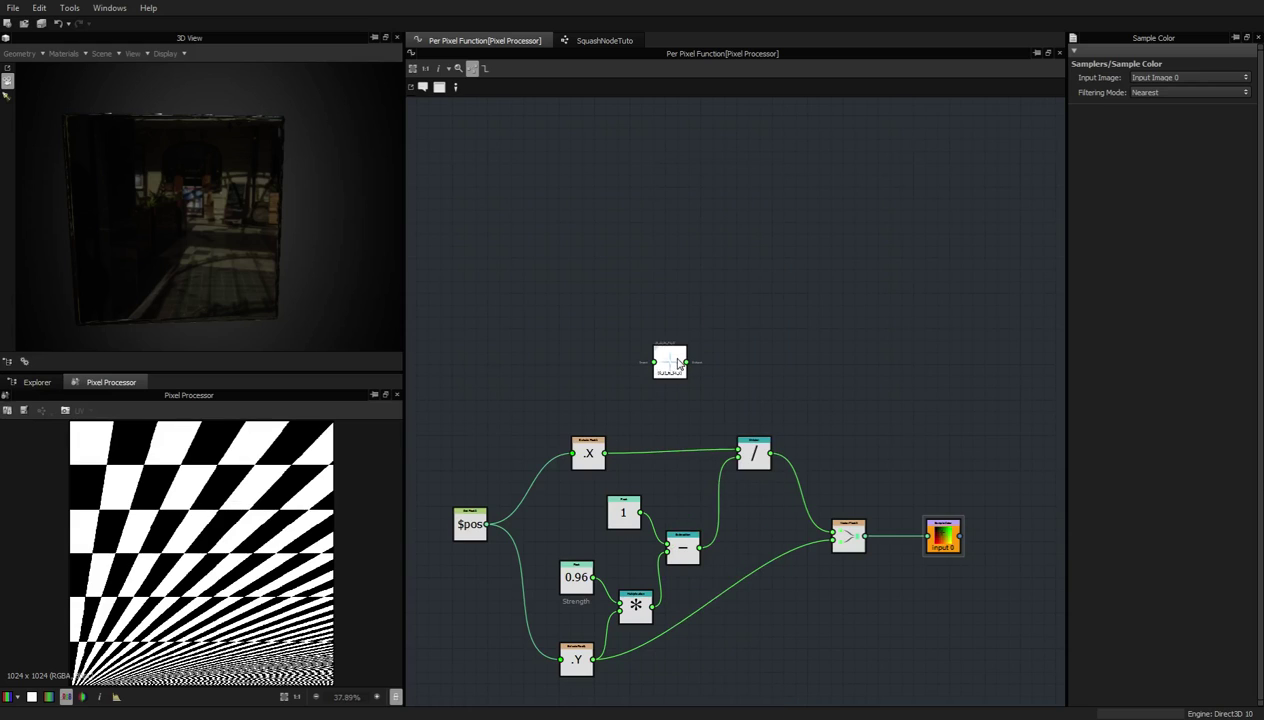
{"action": "left_click_drag", "start_coordinate": [669, 360], "coordinate": [670, 403]}
{"action": "left_click_drag", "start_coordinate": [603, 453], "coordinate": [738, 450]}
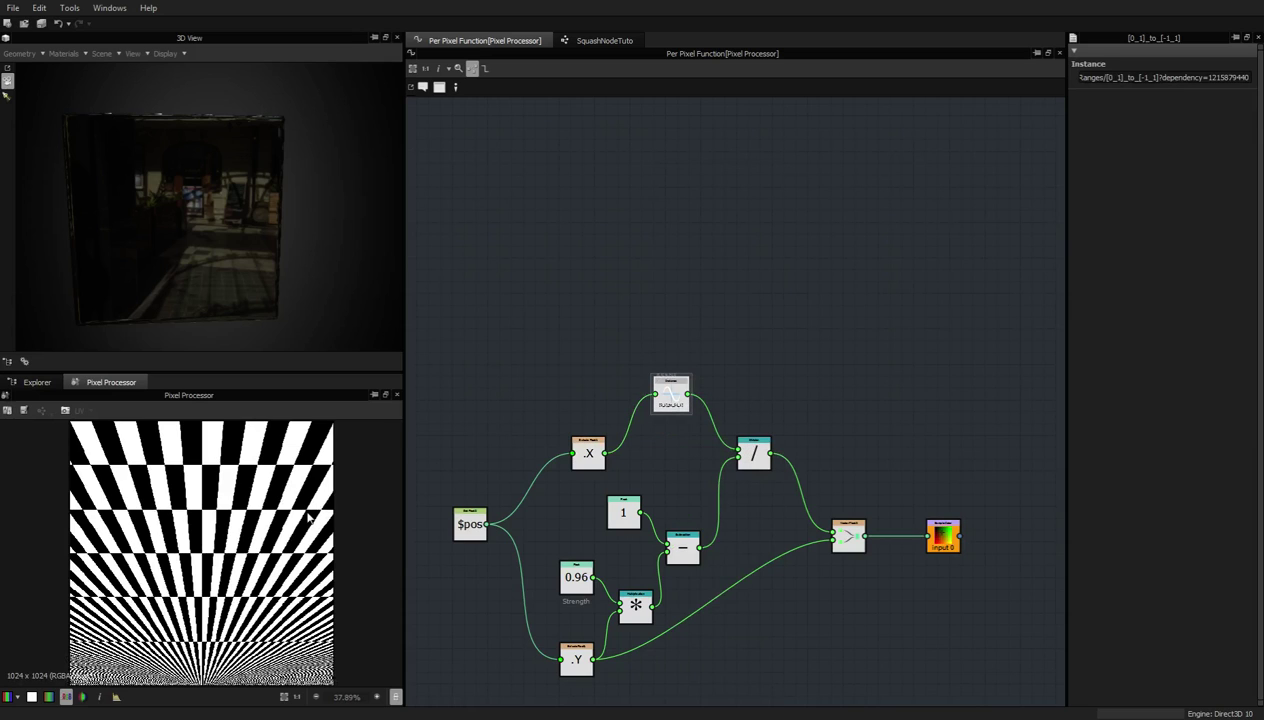
Set the Strength float to -0.044
{"action": "middle_click_drag", "start_coordinate": [690, 645], "coordinate": [741, 538]}
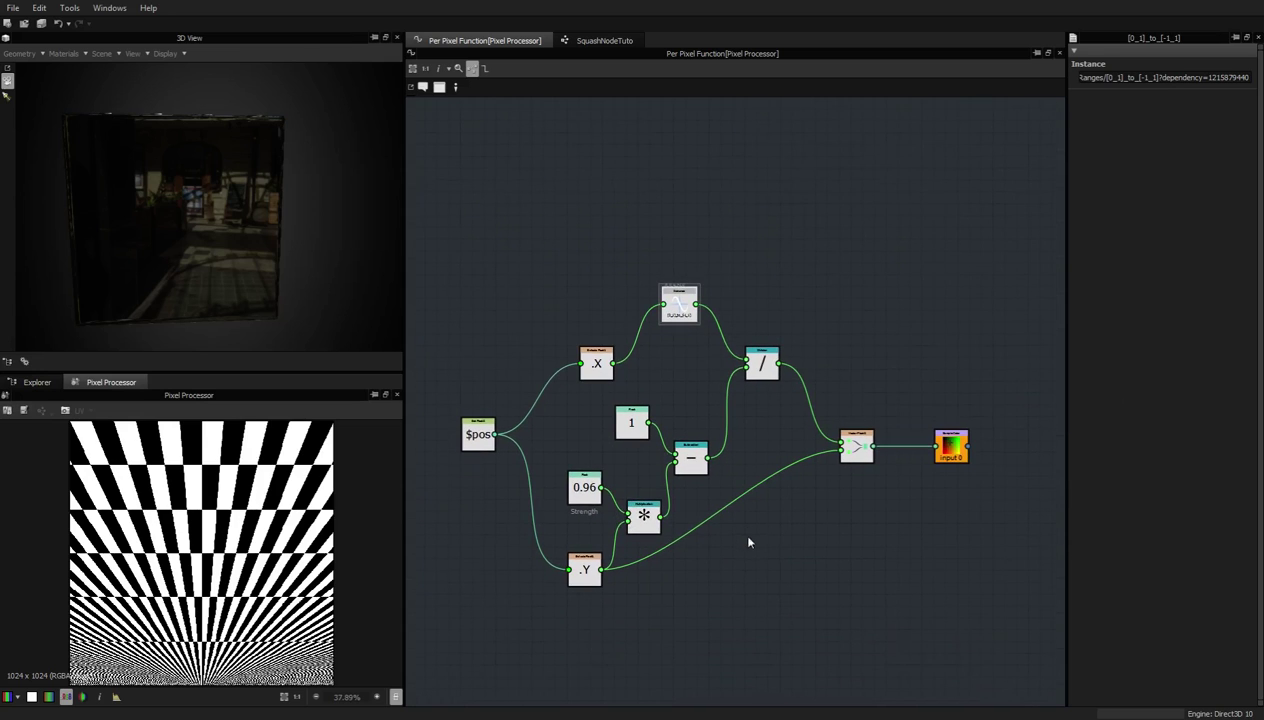
{"action": "left_click", "coordinate": [585, 487]}
{"action": "left_click_drag", "start_coordinate": [1252, 74], "coordinate": [1135, 102]}
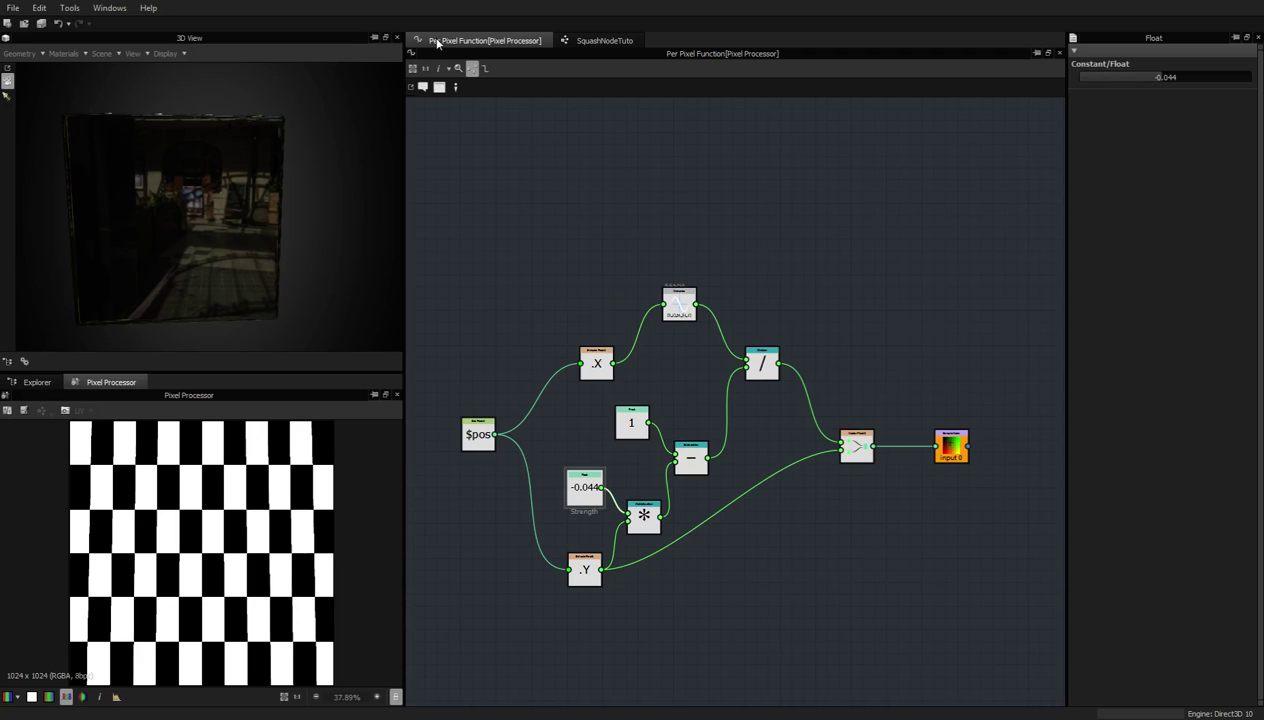
Add a Shape node to the SquashNodeTuto graph and place it below the Checker 1 node
{"action": "left_click", "coordinate": [600, 42]}
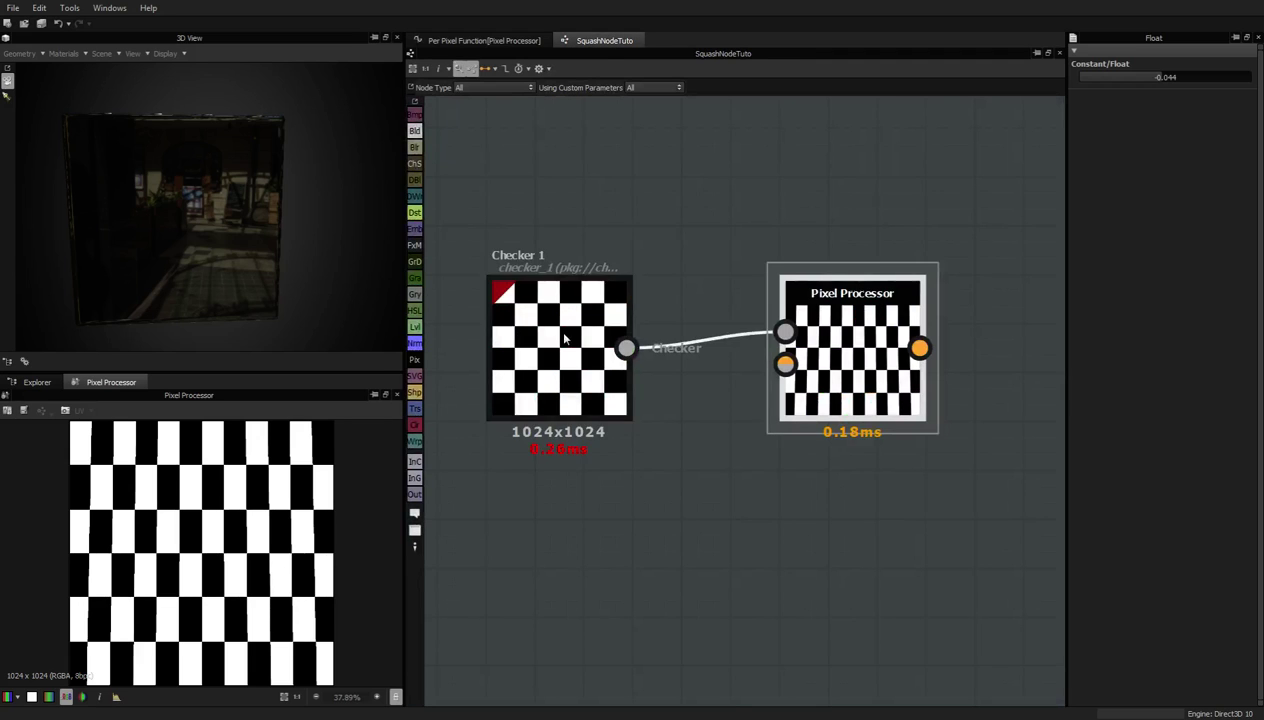
{"action": "right_click", "coordinate": [675, 618]}
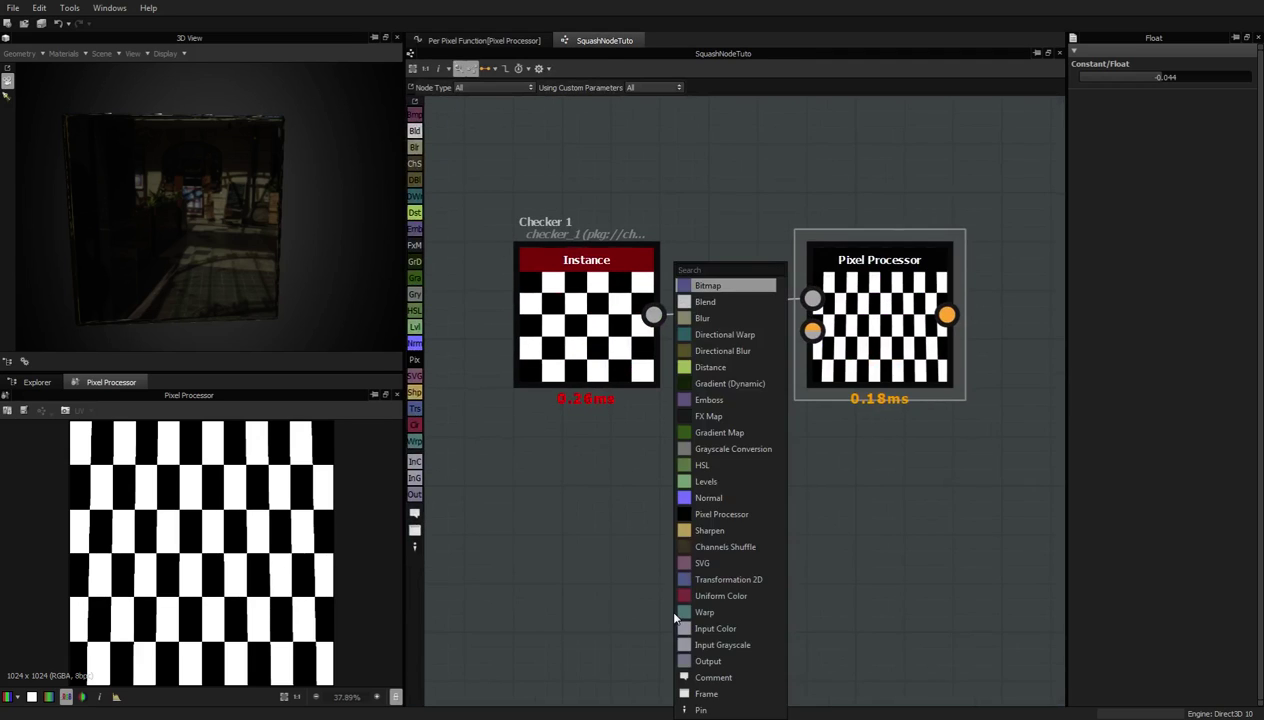
{"action": "type", "text": "shape"}
{"action": "key", "text": "Return"}
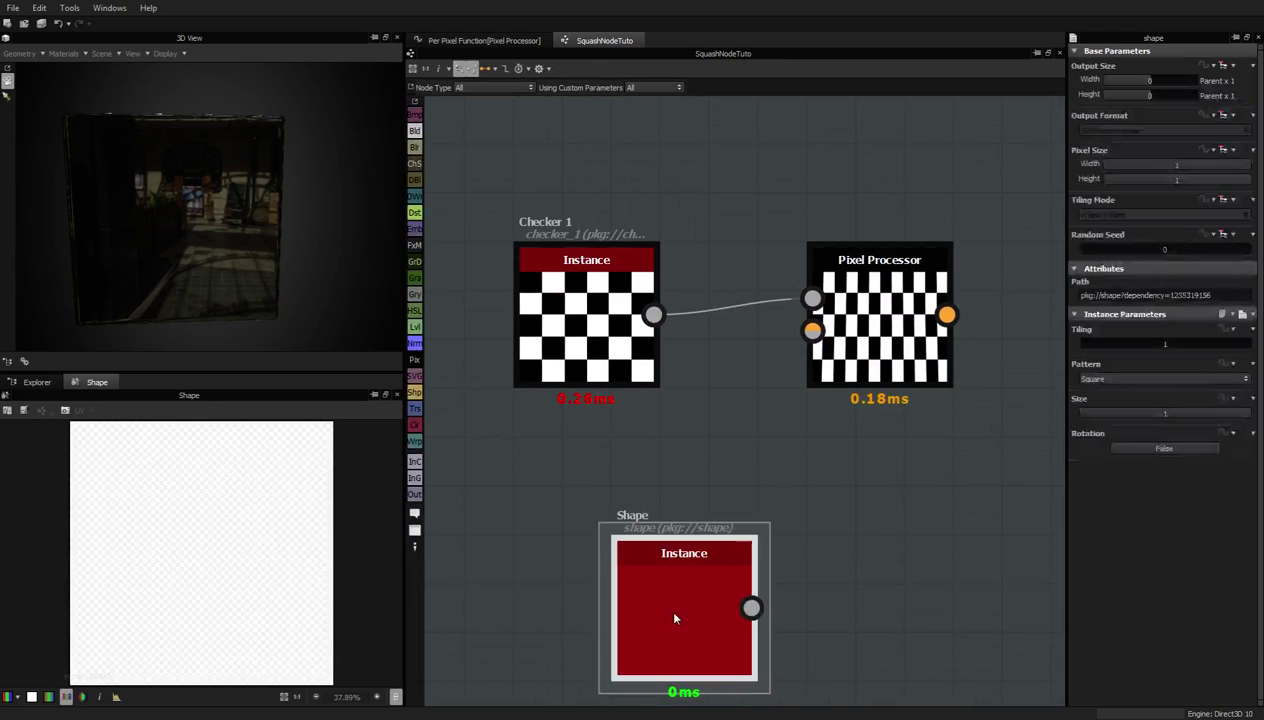
{"action": "left_click_drag", "start_coordinate": [632, 573], "coordinate": [603, 540]}
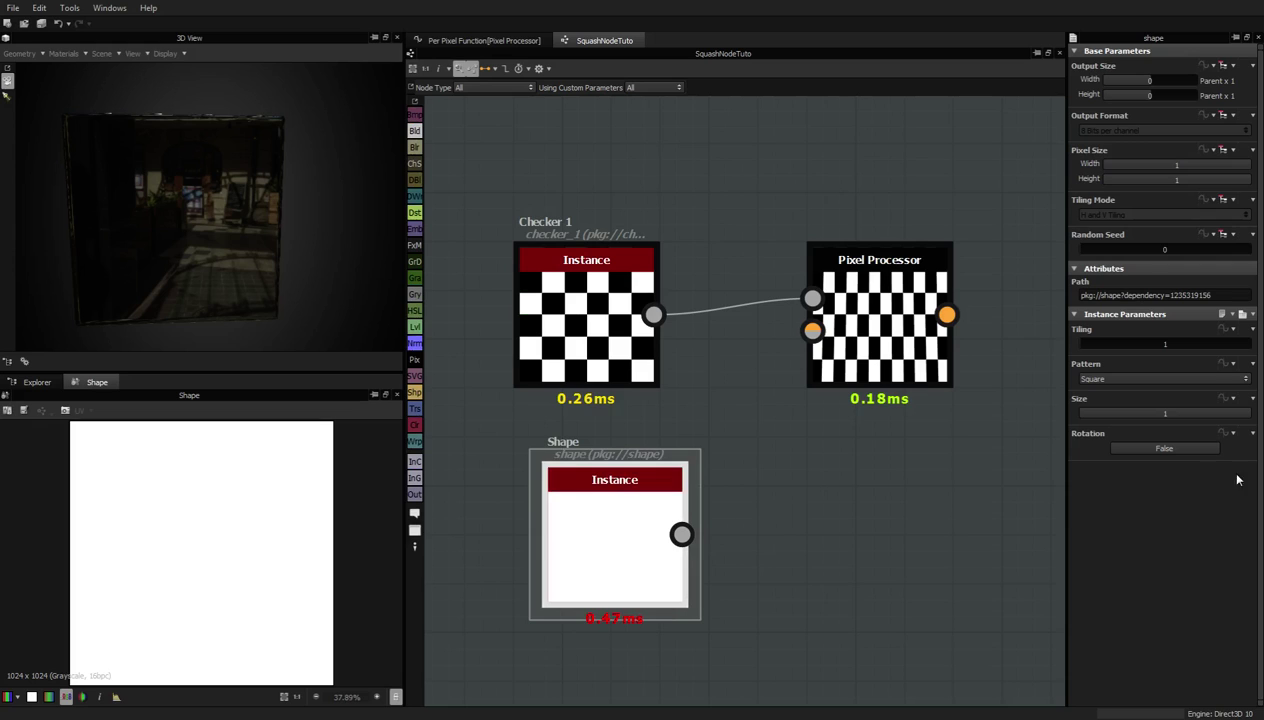
Set the Shape node's Size to 0.89 and connect its output to the Pixel Processor's first input in place of Checker 1
{"action": "left_click_drag", "start_coordinate": [1249, 416], "coordinate": [1228, 414]}
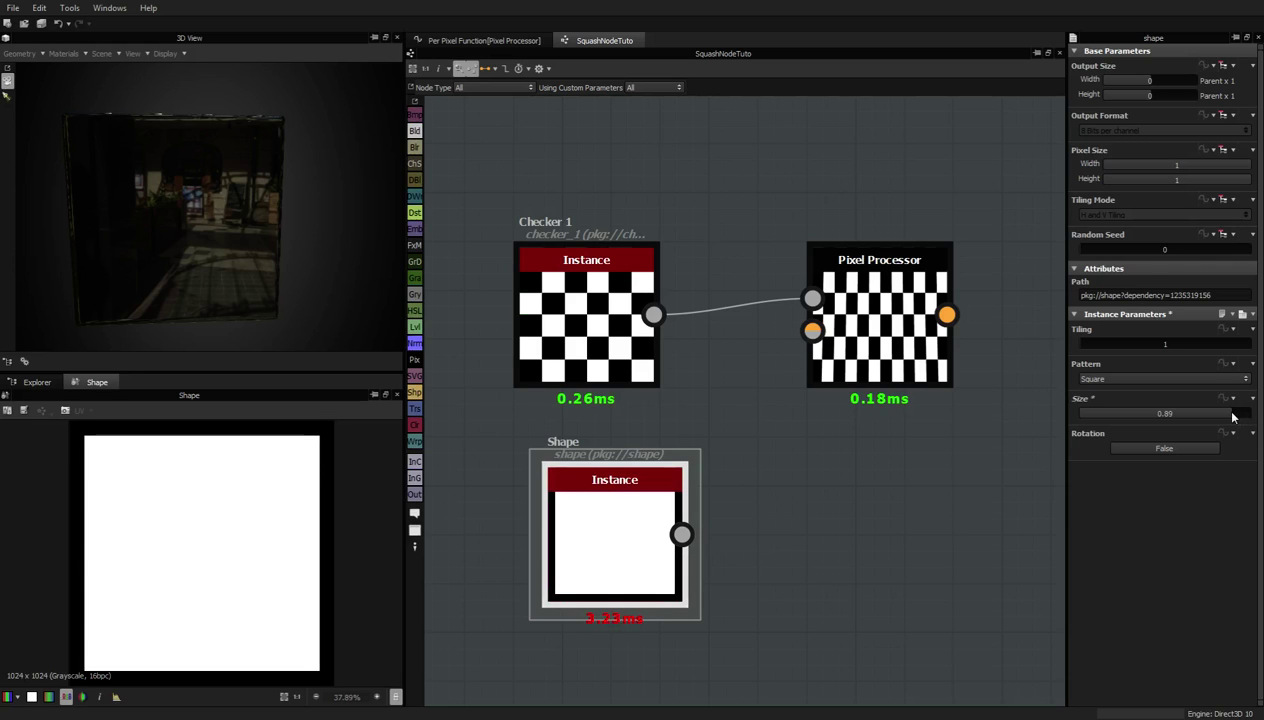
{"action": "left_click_drag", "start_coordinate": [681, 535], "coordinate": [812, 298]}
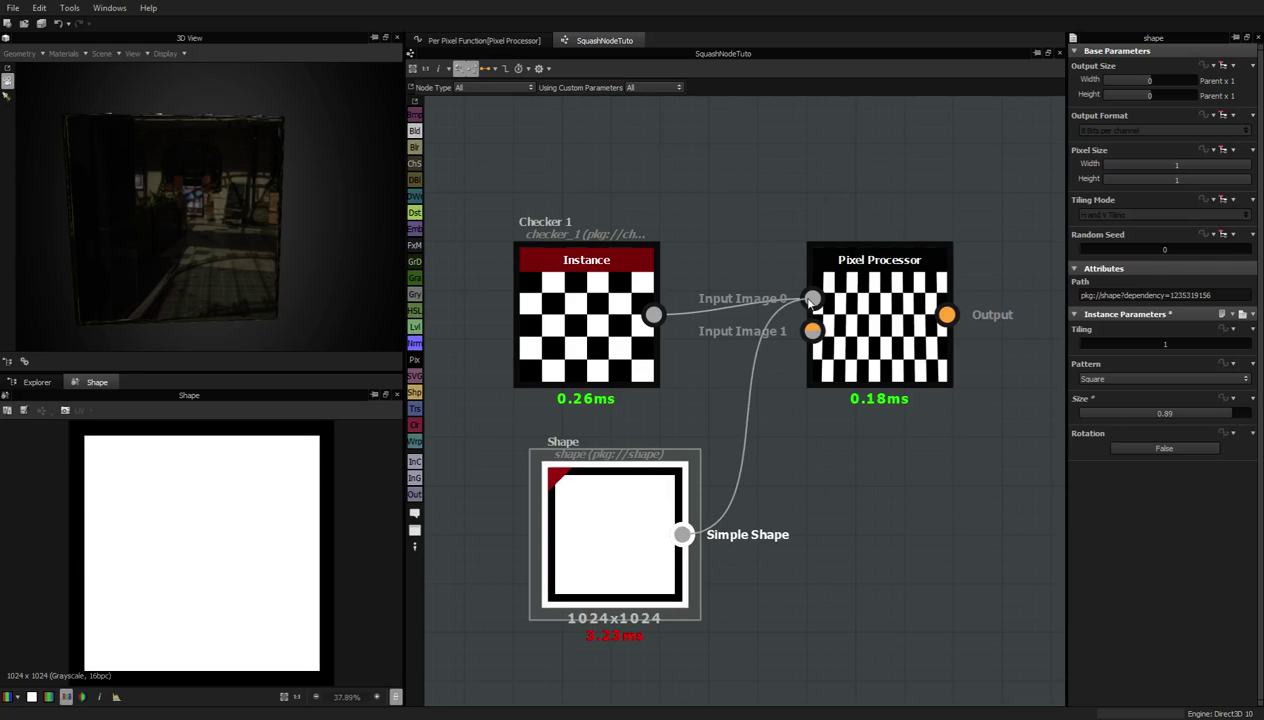
Set the Strength float in the Pixel Processor's per pixel function to 0.602 and preview the processor's output in the 2D view
{"action": "left_click", "coordinate": [863, 297]}
{"action": "left_click", "coordinate": [1186, 328]}
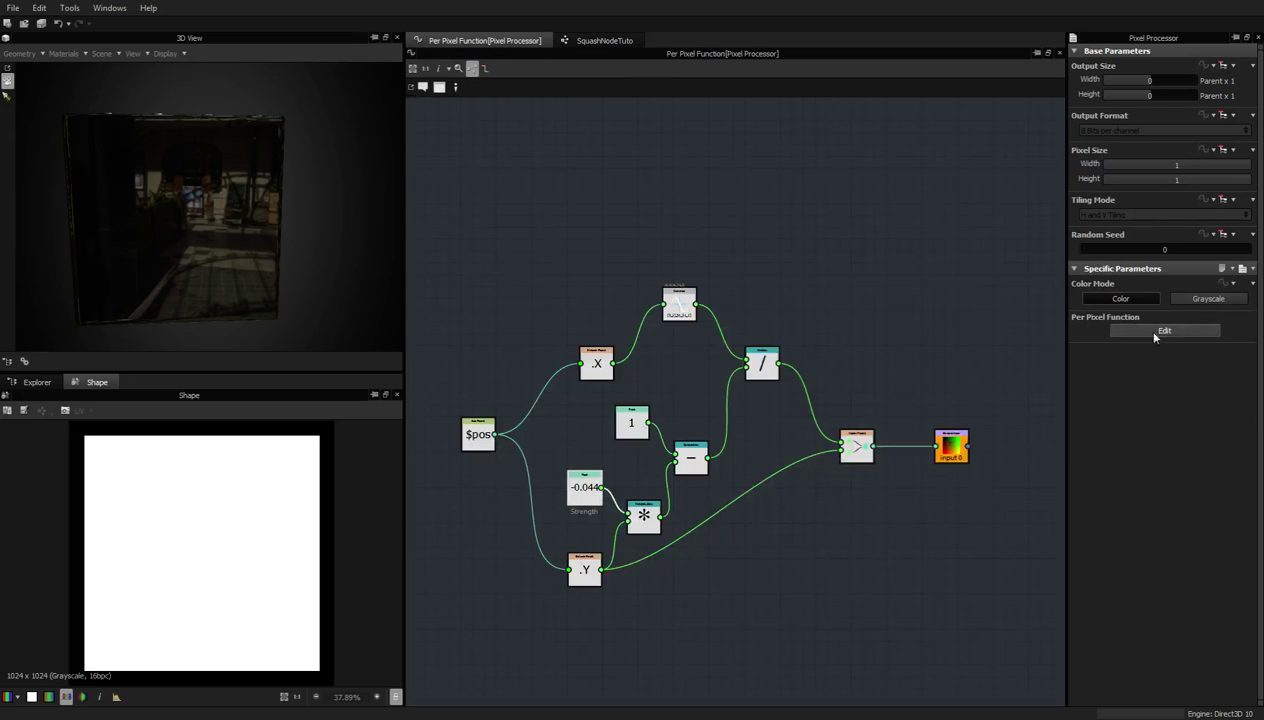
{"action": "left_click", "coordinate": [584, 487]}
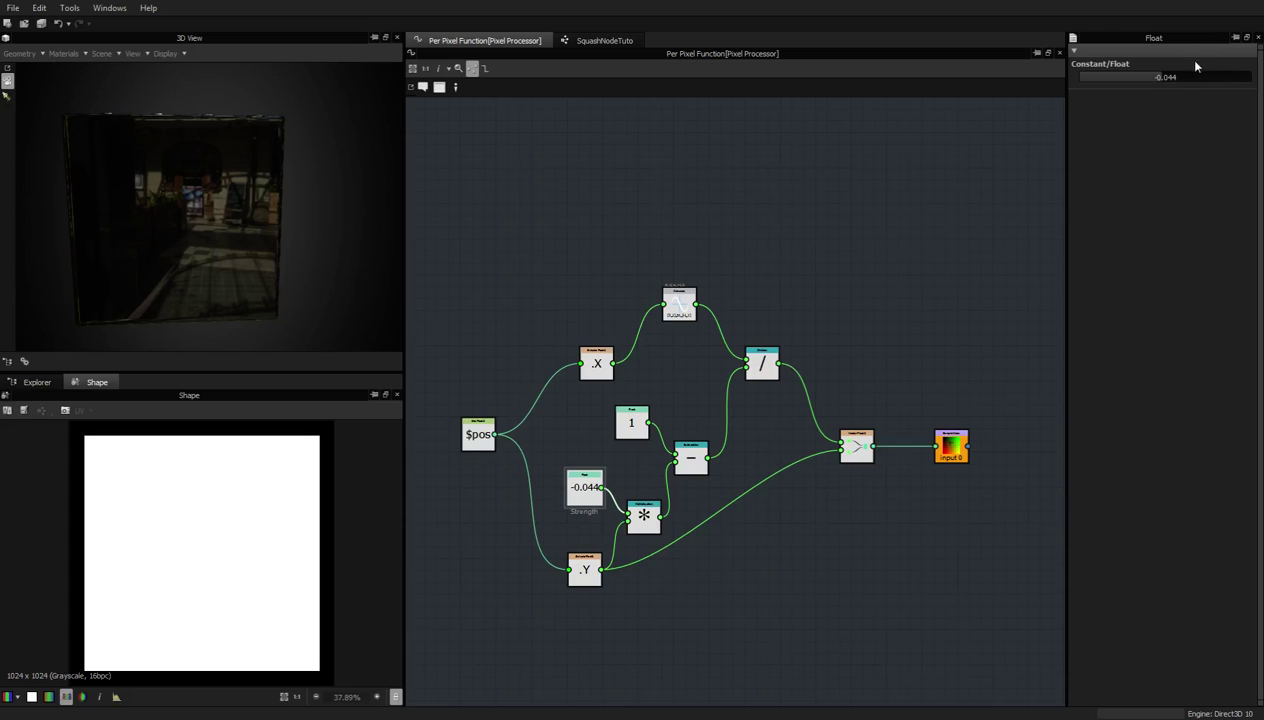
{"action": "left_click_drag", "start_coordinate": [1168, 78], "coordinate": [1199, 82]}
{"action": "left_click", "coordinate": [1216, 78]}
{"action": "left_click", "coordinate": [590, 40]}
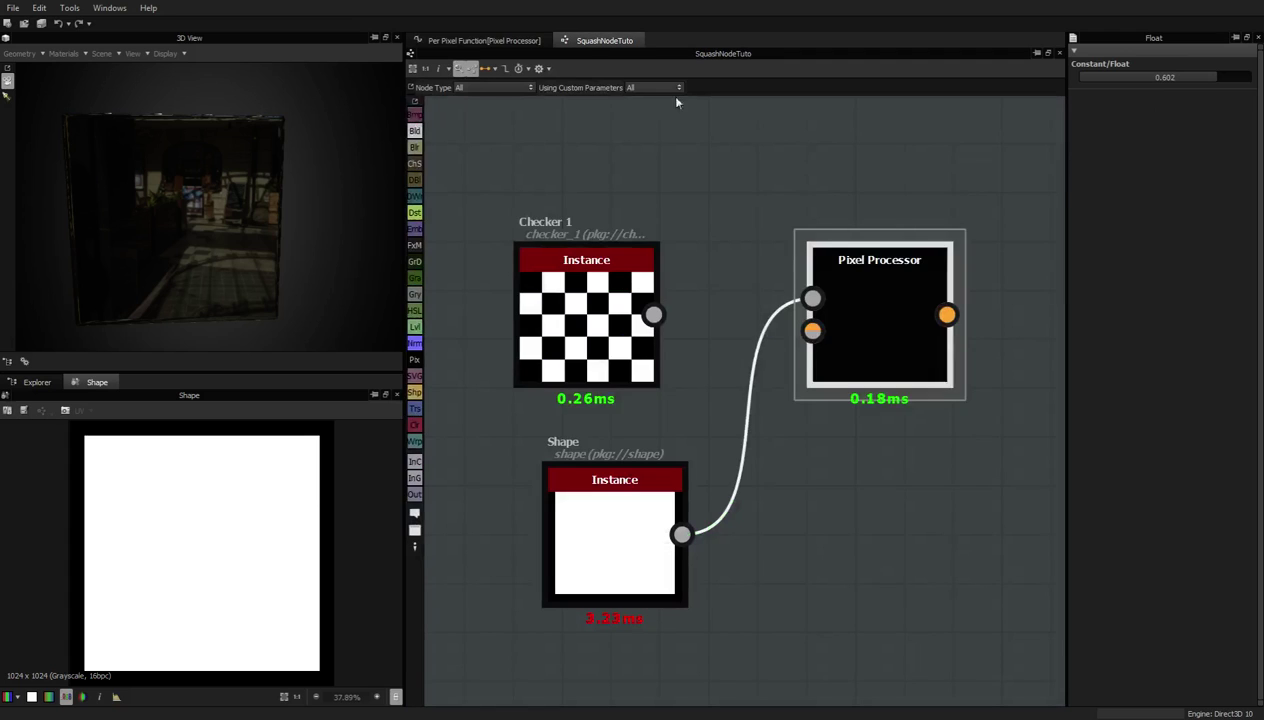
{"action": "left_click", "coordinate": [874, 309]}
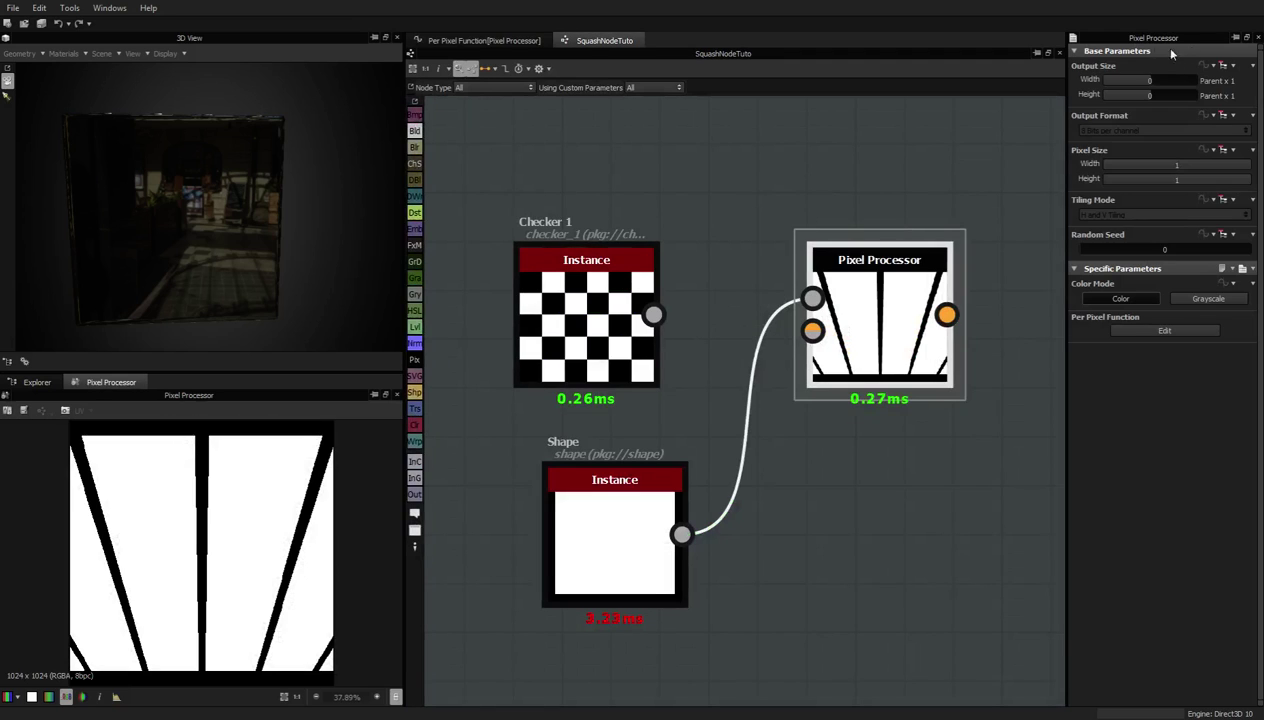
Set the Strength float in the per pixel function to 1 and inspect the distorted square pattern in the 2D view
{"action": "left_click", "coordinate": [484, 40]}
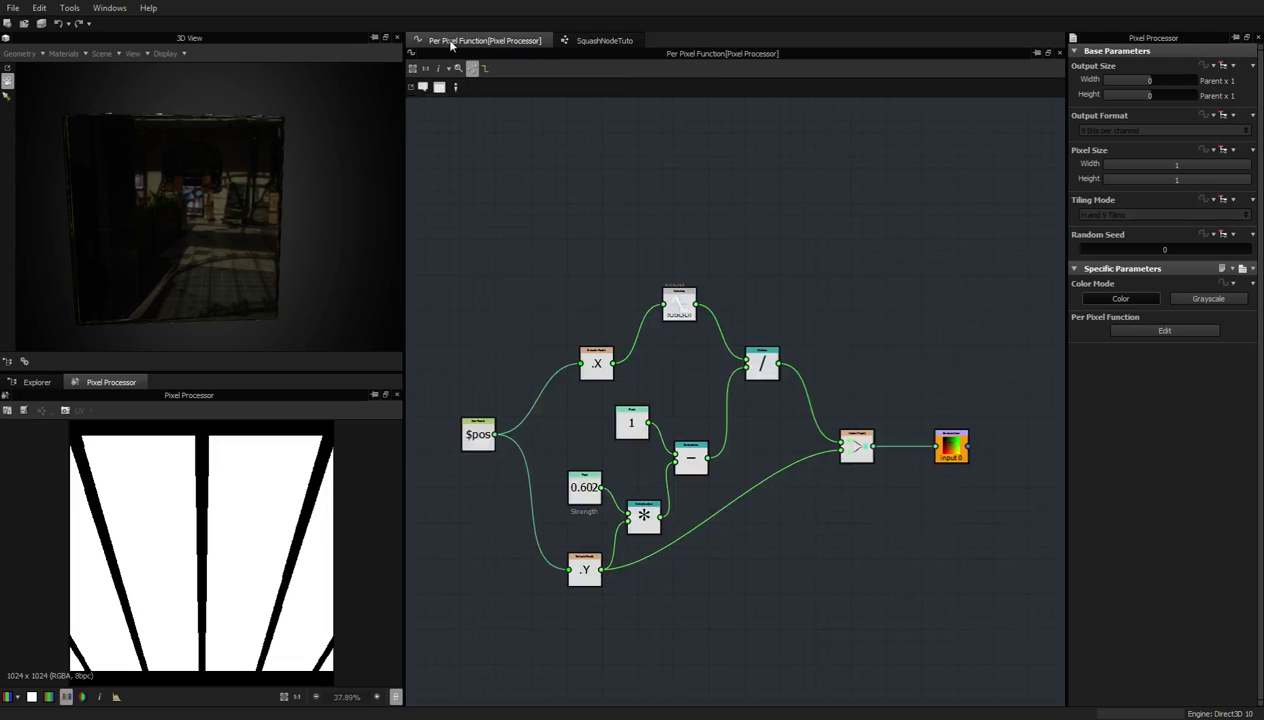
{"action": "left_click", "coordinate": [566, 486]}
{"action": "left_click_drag", "start_coordinate": [1191, 79], "coordinate": [1256, 88]}
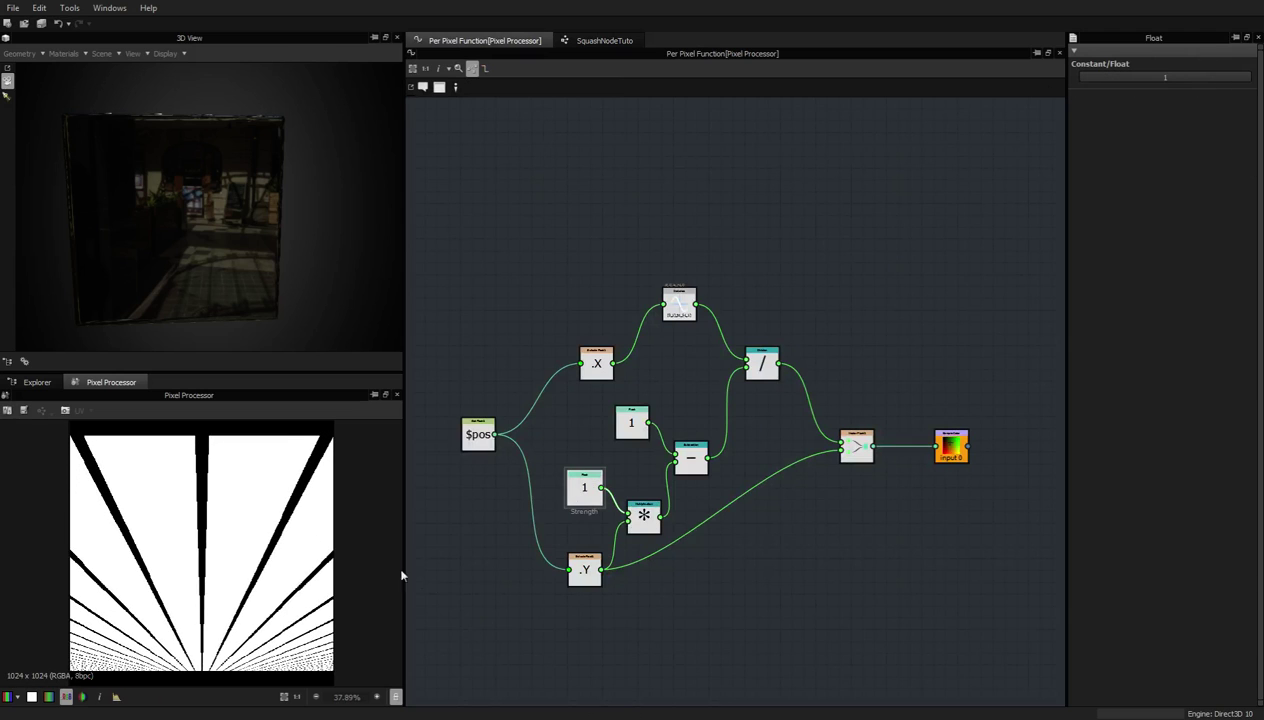
{"action": "scroll", "coordinate": [231, 573], "scroll_direction": "down", "scroll_amount": 2}
{"action": "scroll", "coordinate": [231, 584], "scroll_direction": "up", "scroll_amount": 2}
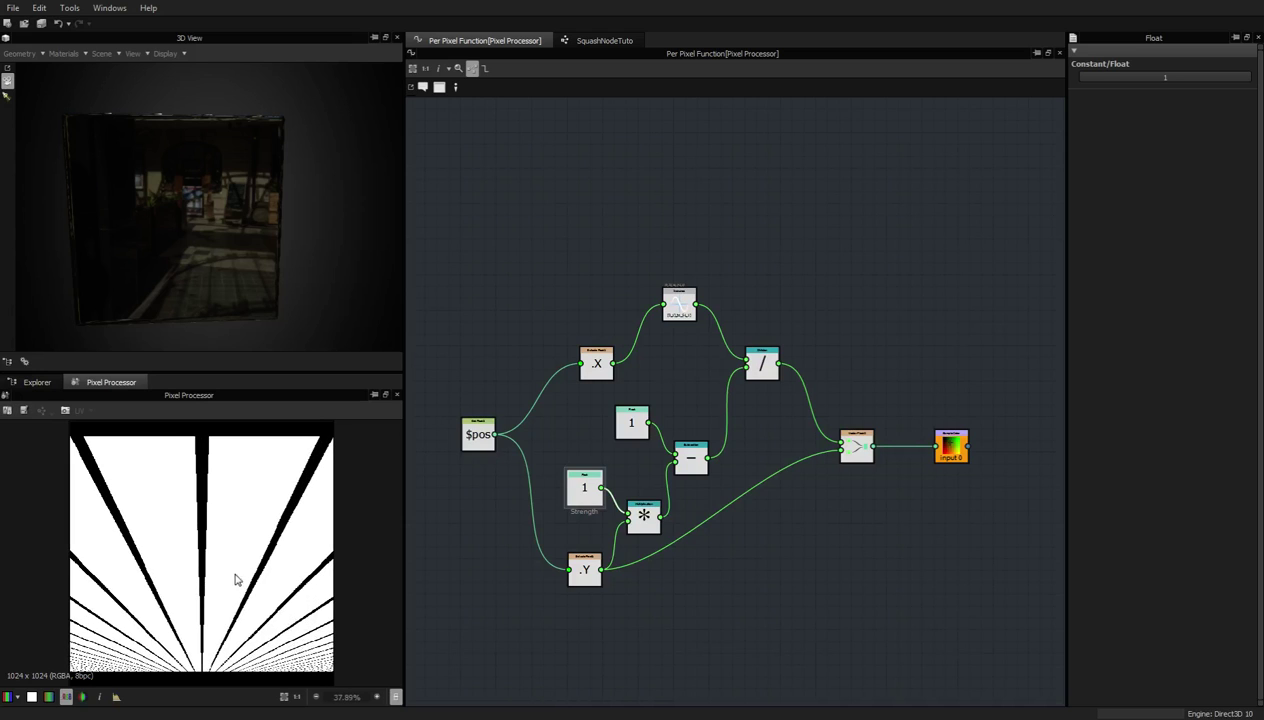
{"action": "scroll", "coordinate": [250, 562], "scroll_direction": "down", "scroll_amount": 1}
{"action": "scroll", "coordinate": [300, 555], "scroll_direction": "up", "scroll_amount": 2}
{"action": "scroll", "coordinate": [296, 565], "scroll_direction": "down", "scroll_amount": 2}
{"action": "scroll", "coordinate": [282, 556], "scroll_direction": "up", "scroll_amount": 1}
{"action": "scroll", "coordinate": [282, 560], "scroll_direction": "down", "scroll_amount": 1}
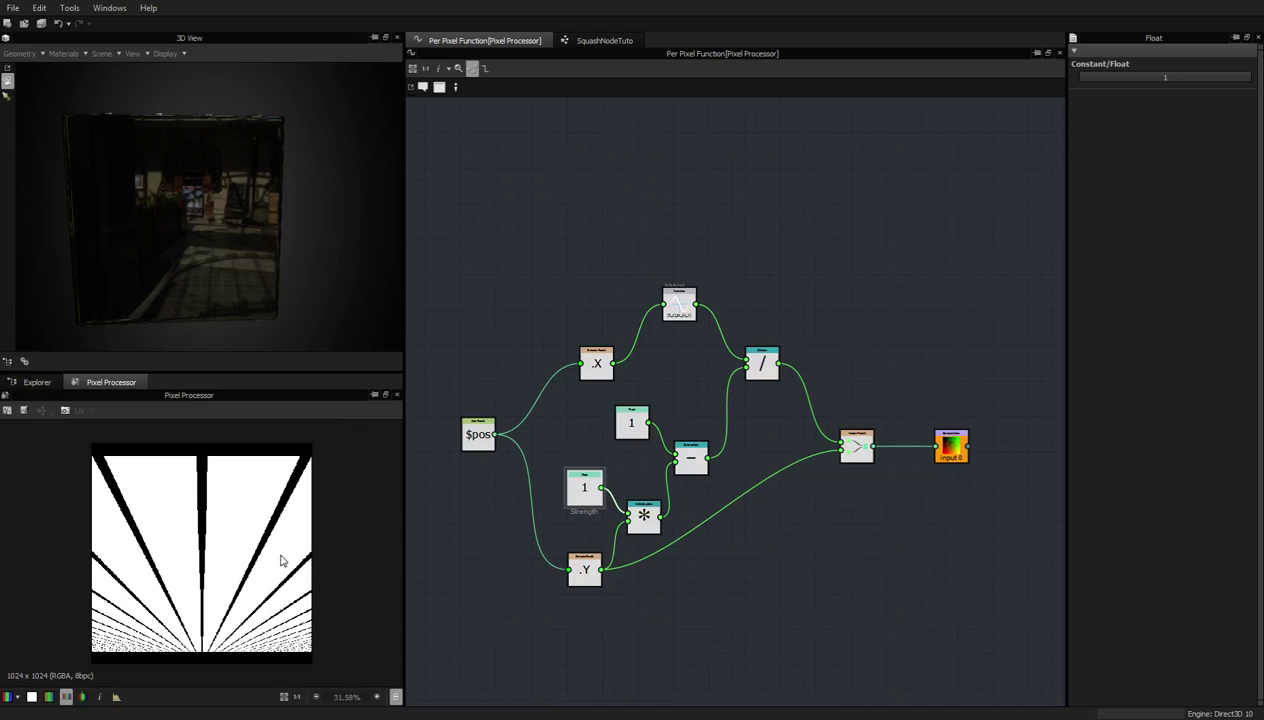
Move the $pos node farther away from the X and Y swizzle nodes to widen the gap between them
{"action": "left_click", "coordinate": [592, 574]}
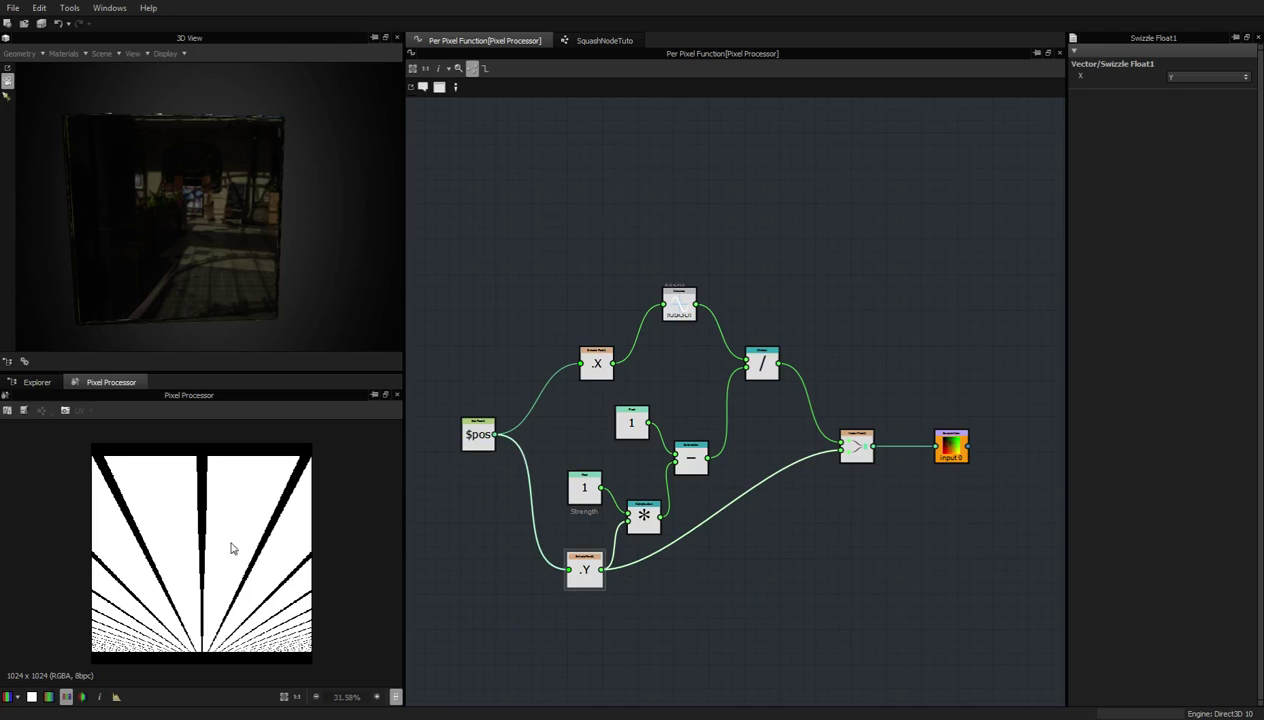
{"action": "left_click_drag", "start_coordinate": [478, 434], "coordinate": [431, 434]}
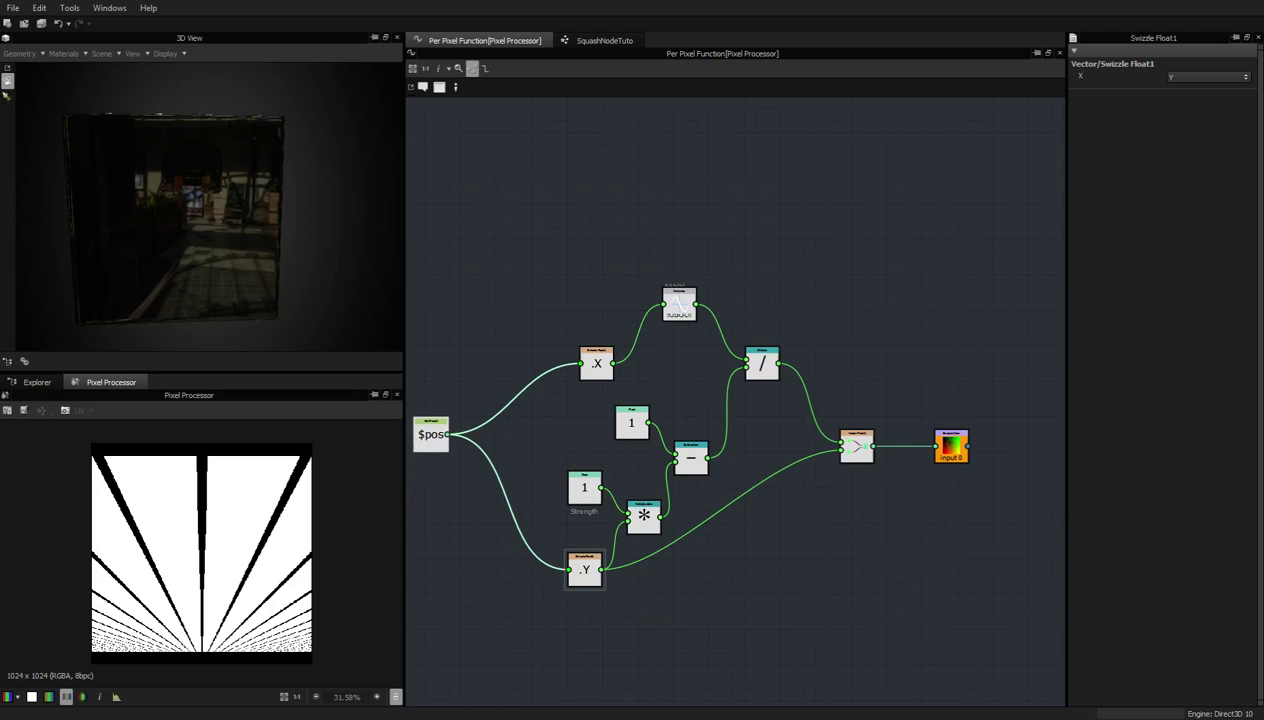
{"action": "scroll", "coordinate": [725, 403], "scroll_direction": "down", "scroll_amount": 1}
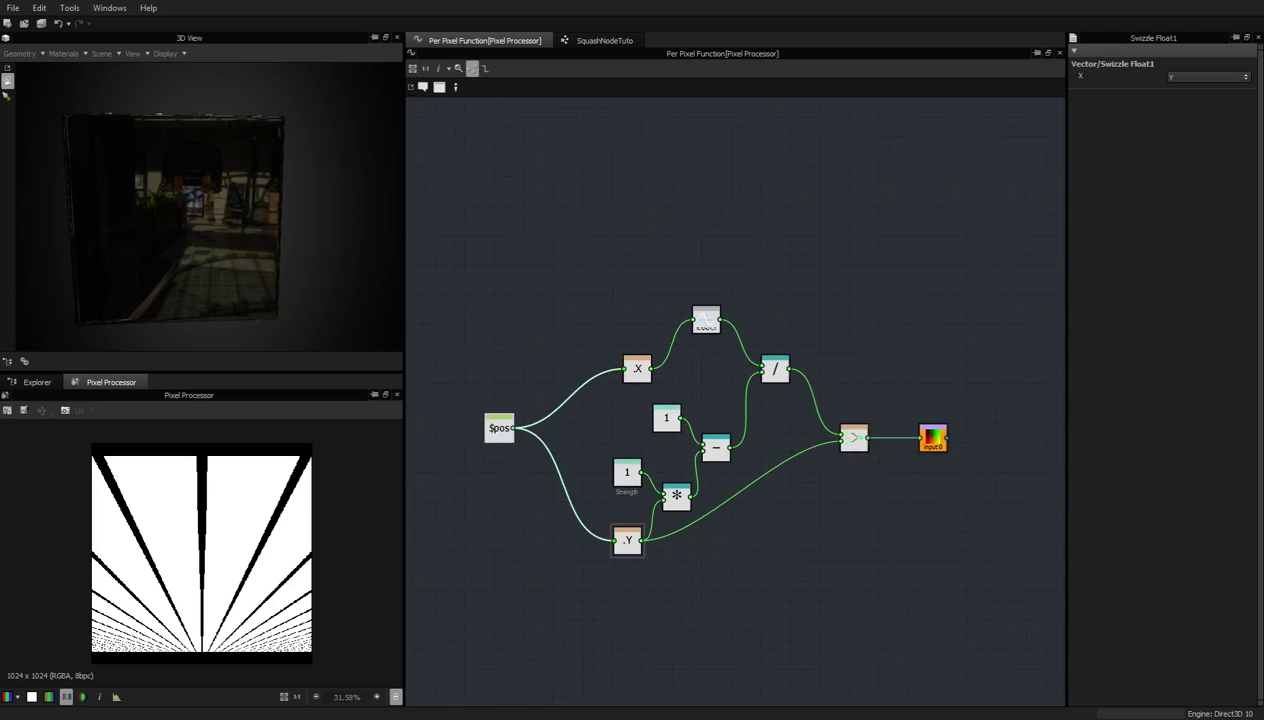